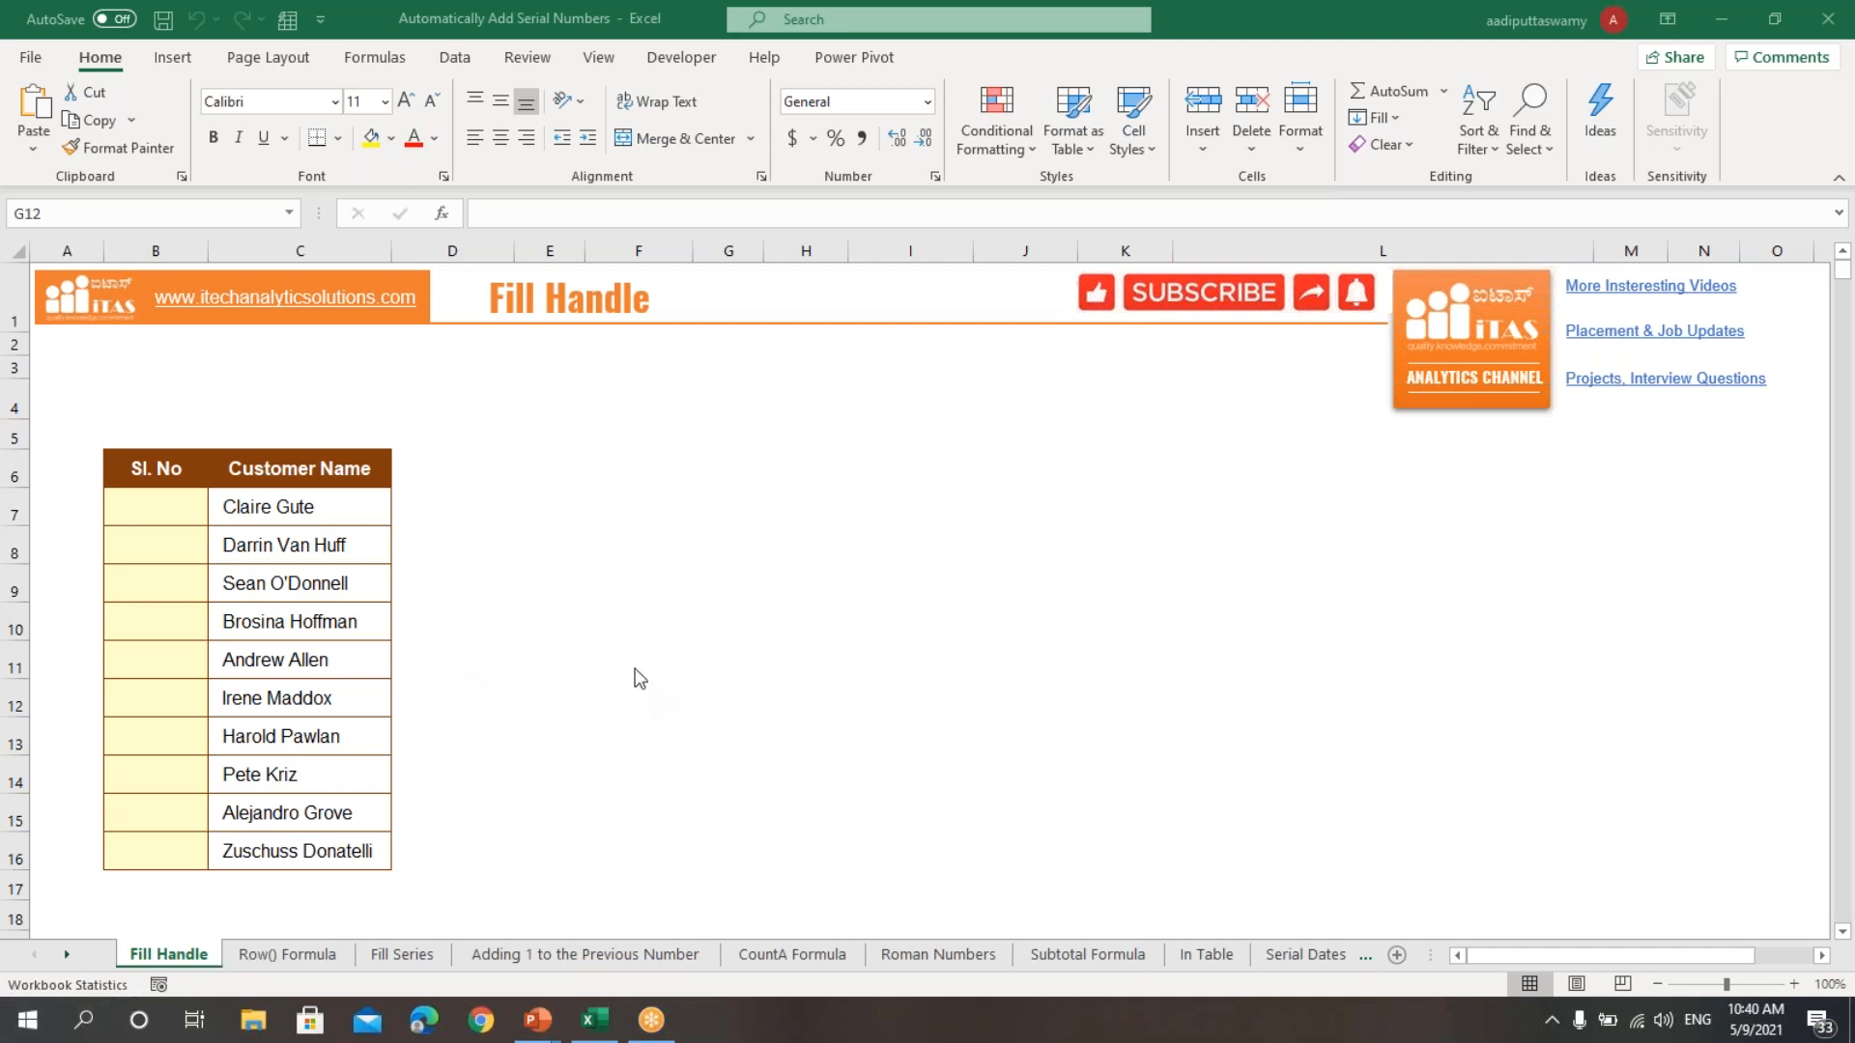
- Enter 1 in B7 and 2 in B8 of the Sl. No column on the Fill Handle sheet
left_click(184, 514)
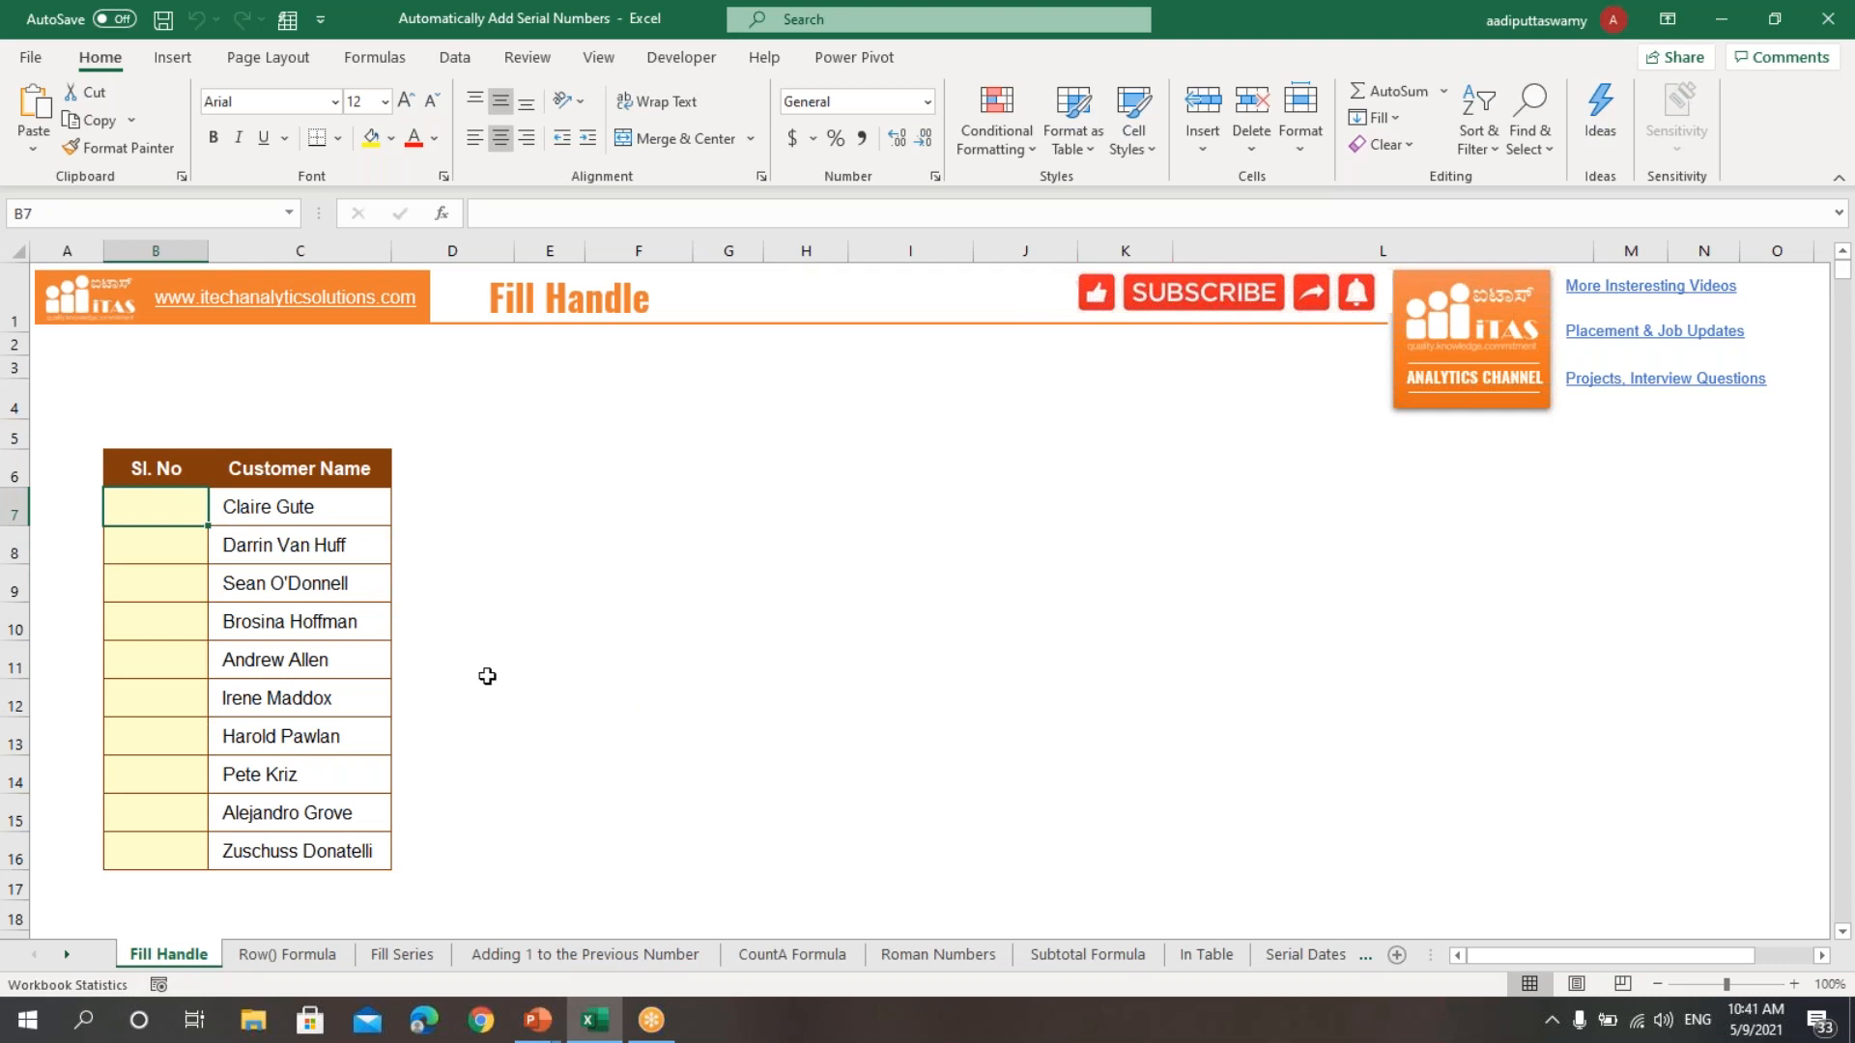
left_click(521, 608)
left_click(179, 517)
type("1")
left_click(484, 621)
left_click(189, 558)
type("2")
left_click(444, 585)
- Extend the number series from B7:B8 down to B16 with the fill handle
left_click_drag(174, 517, 175, 541)
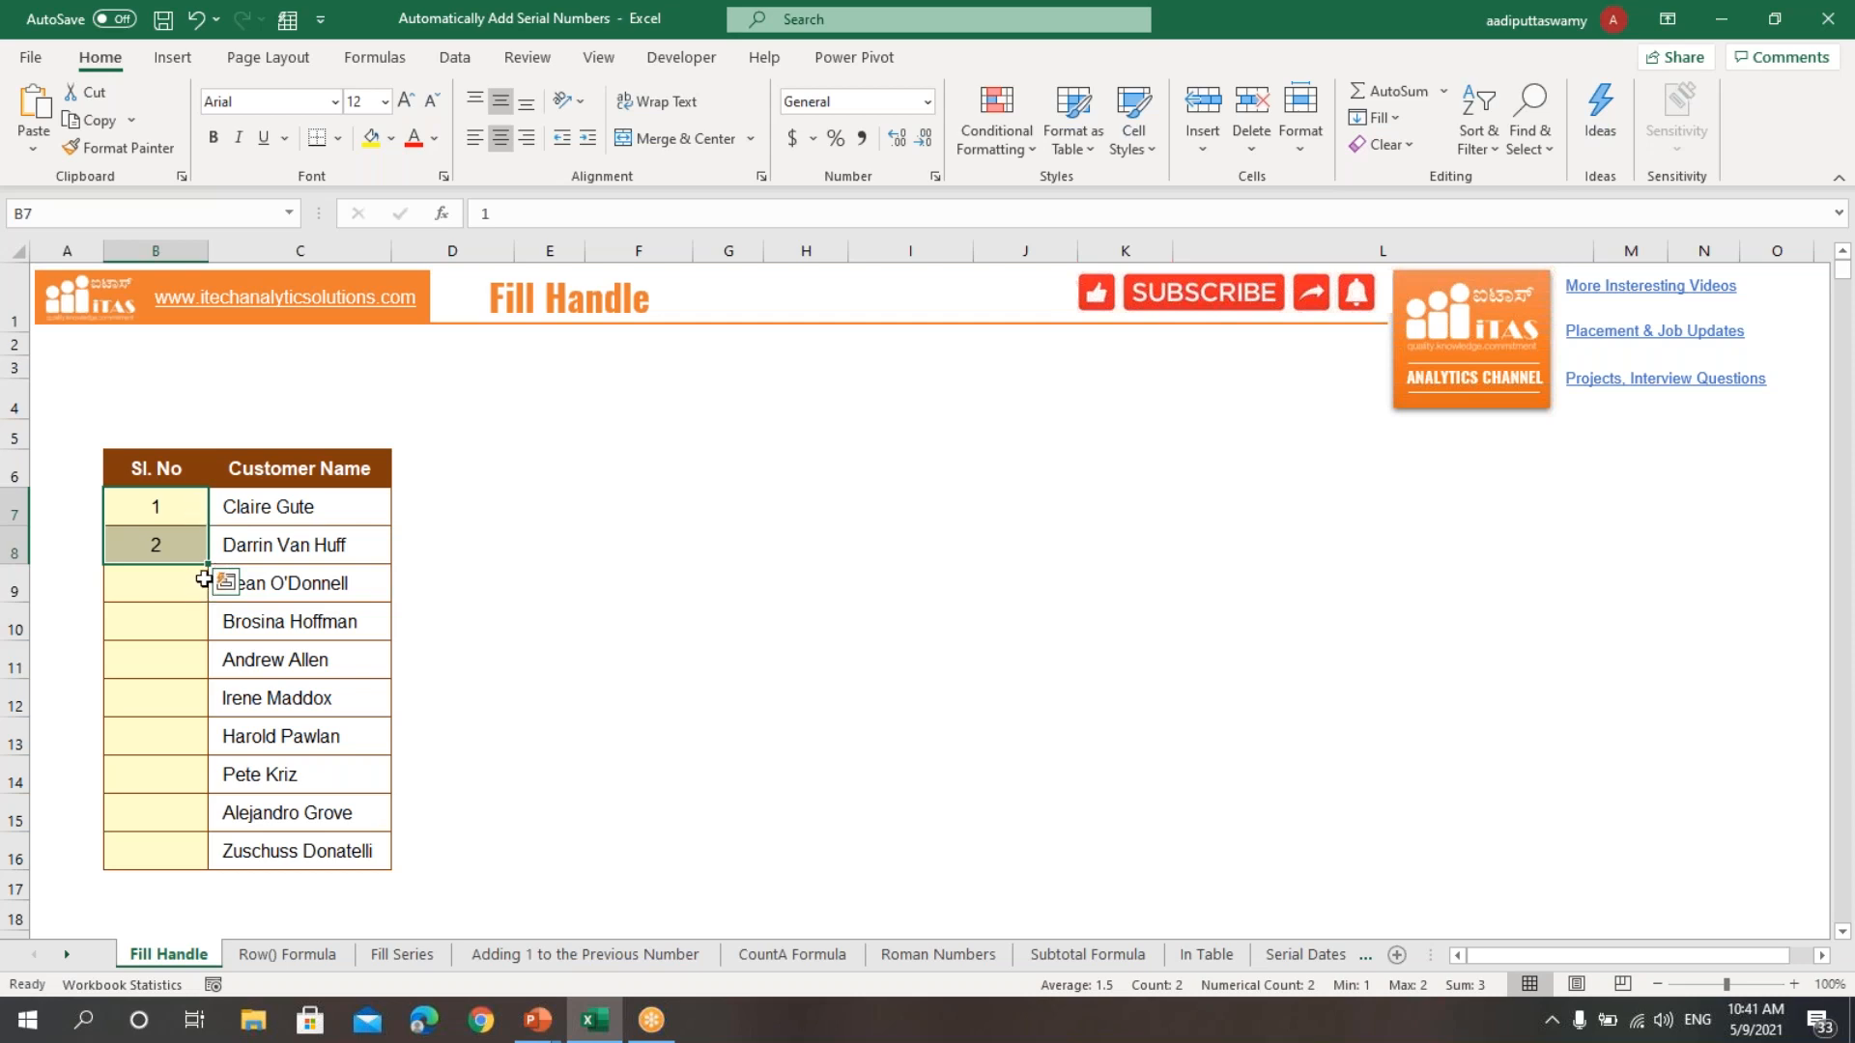
left_click_drag(207, 565, 211, 870)
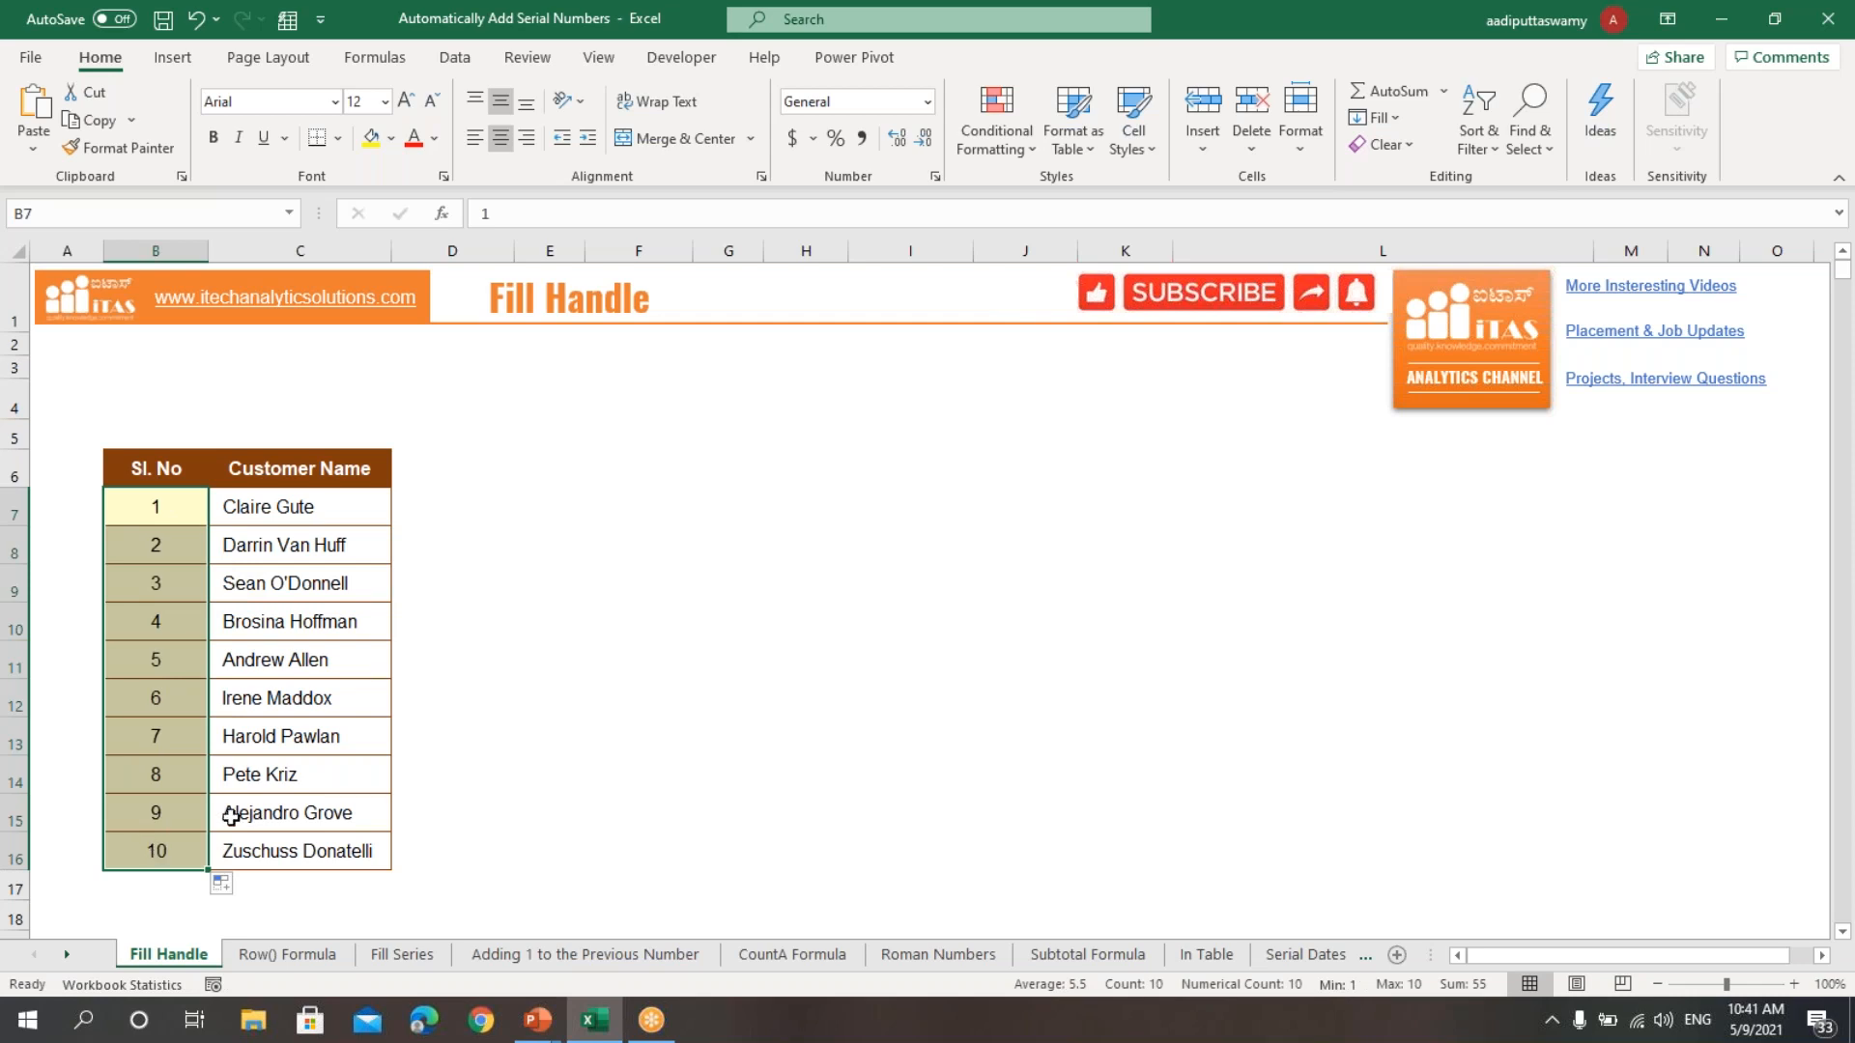
left_click(645, 688)
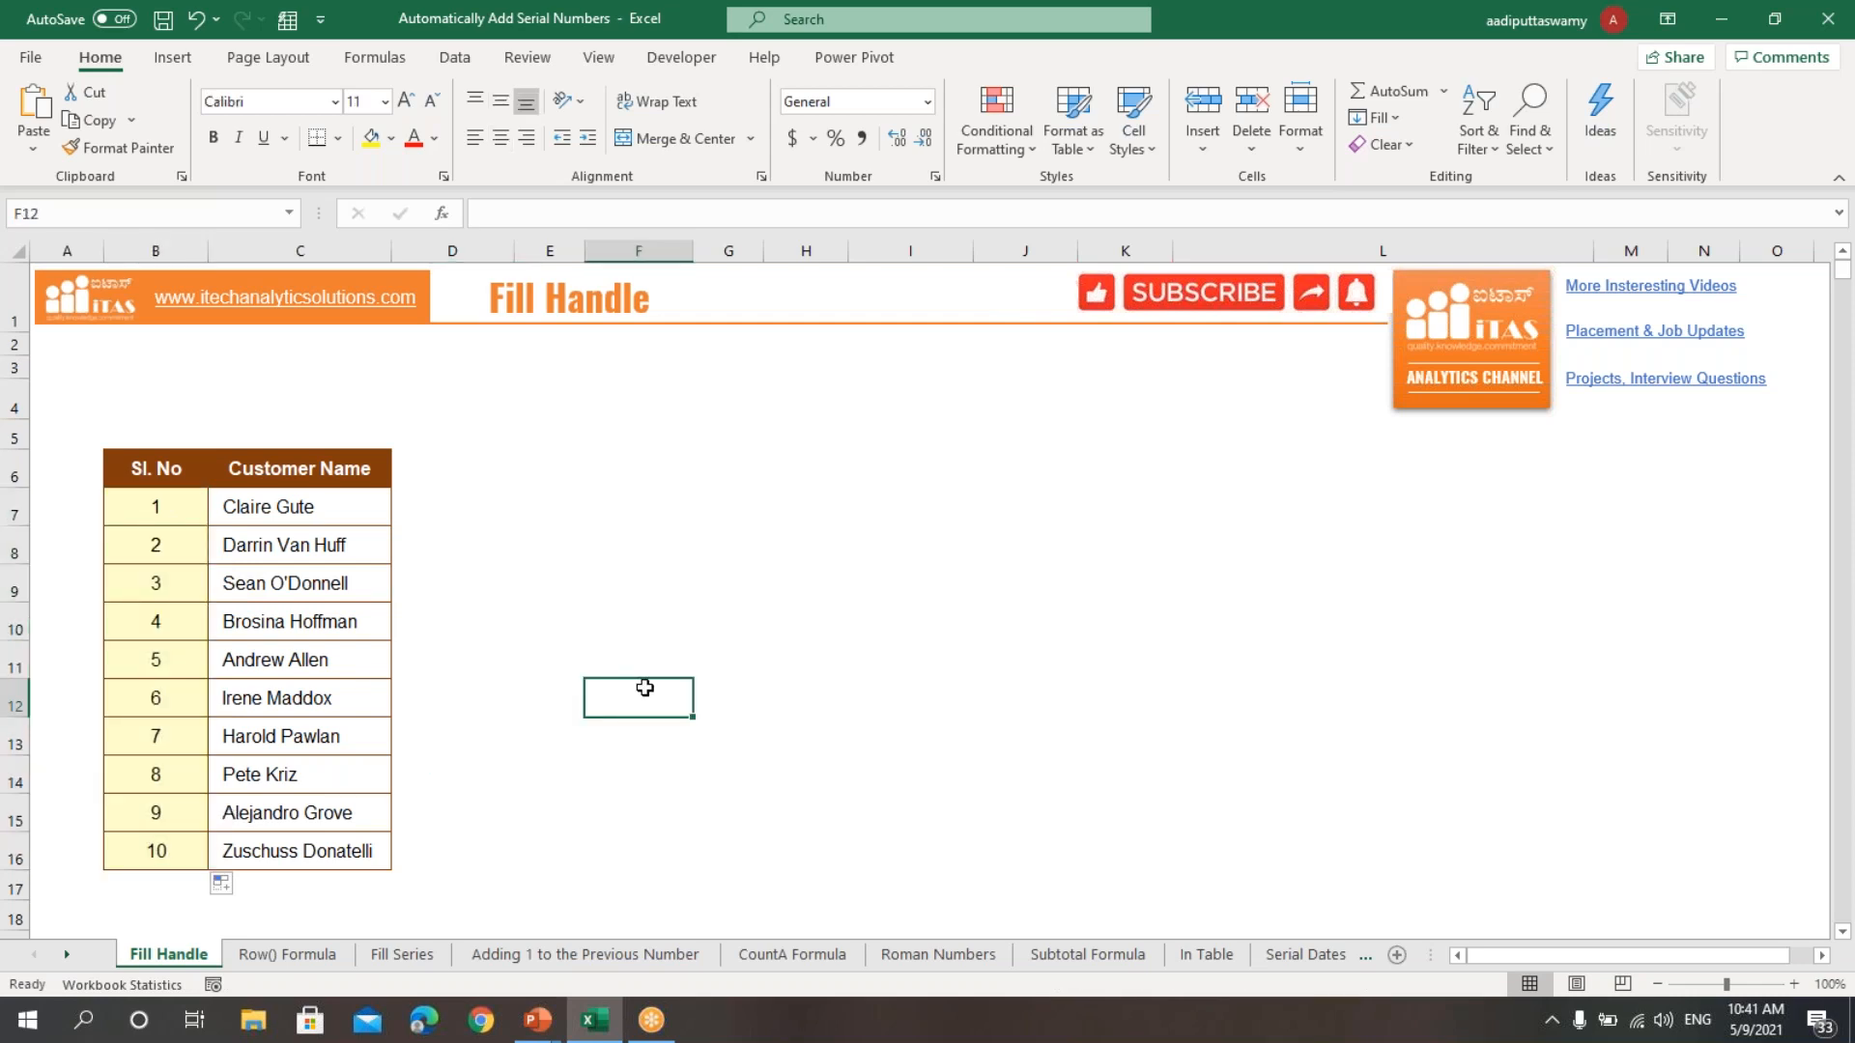
- On the Row() Formula sheet, enter =ROW() in cell B7
left_click(282, 958)
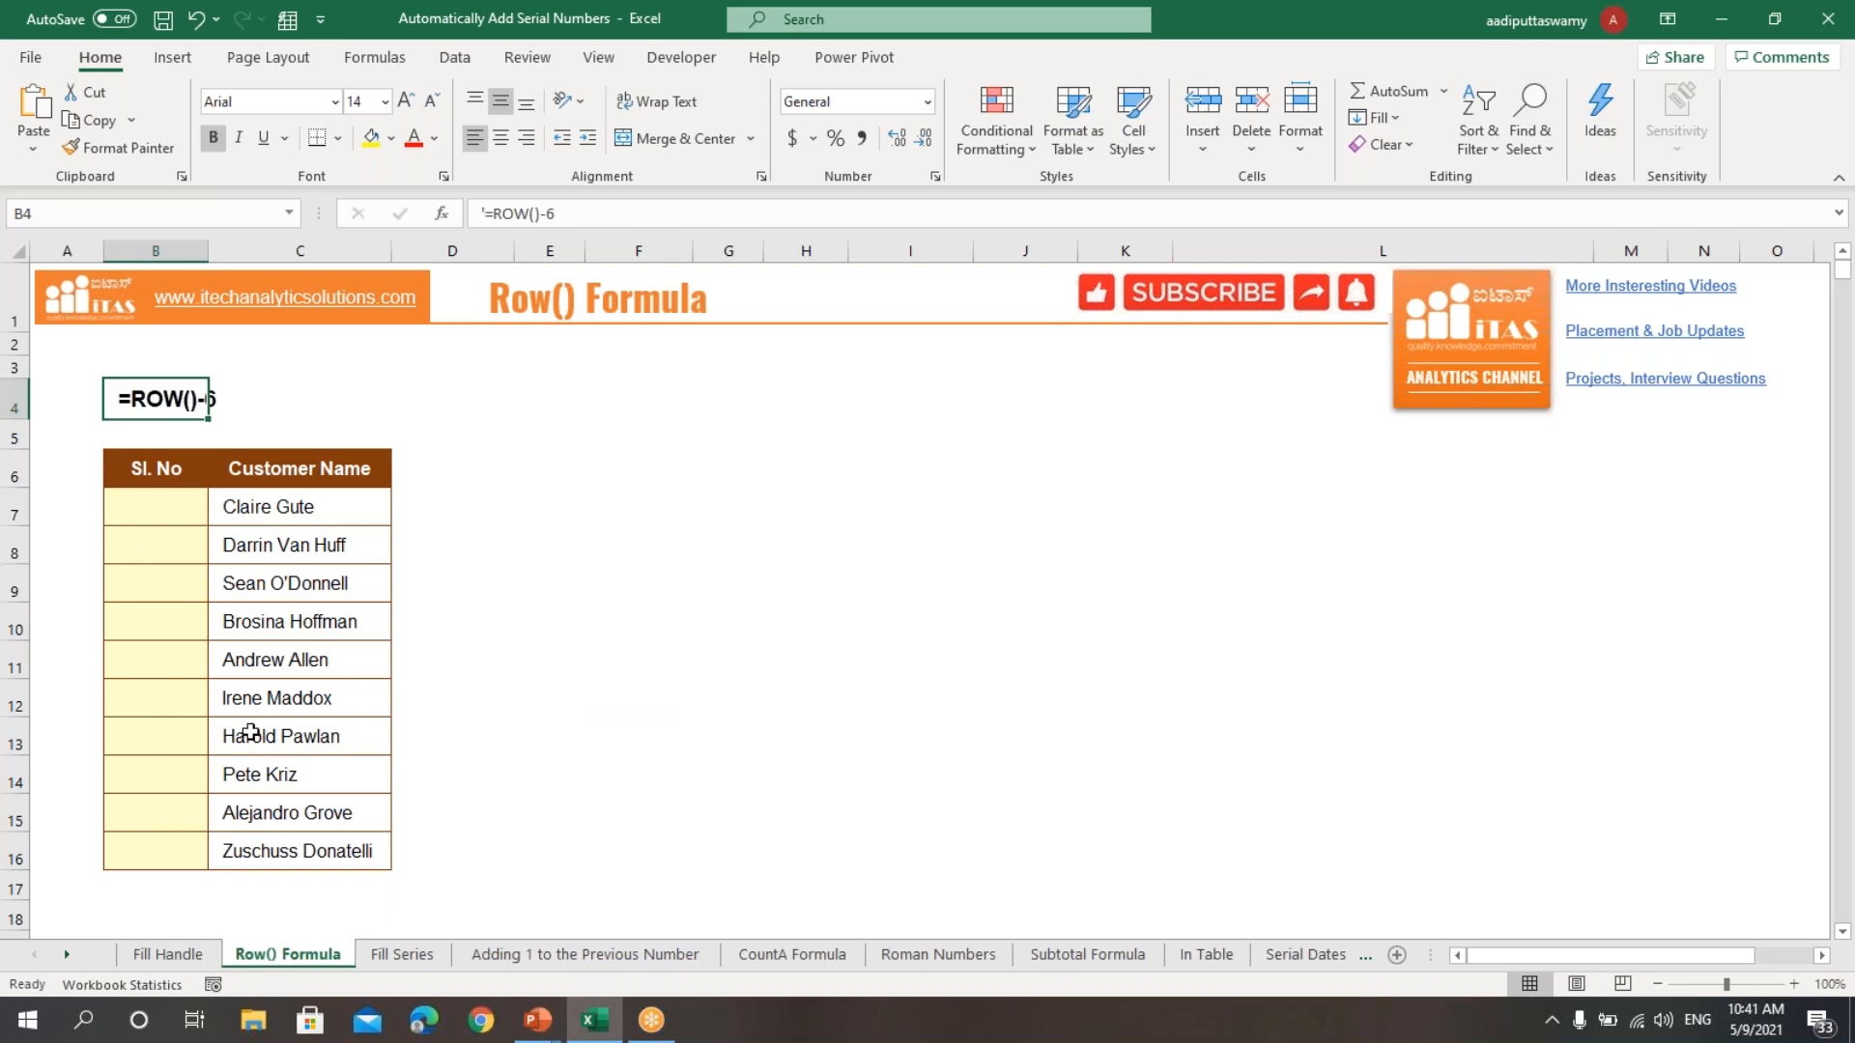
left_click(161, 513)
type("=")
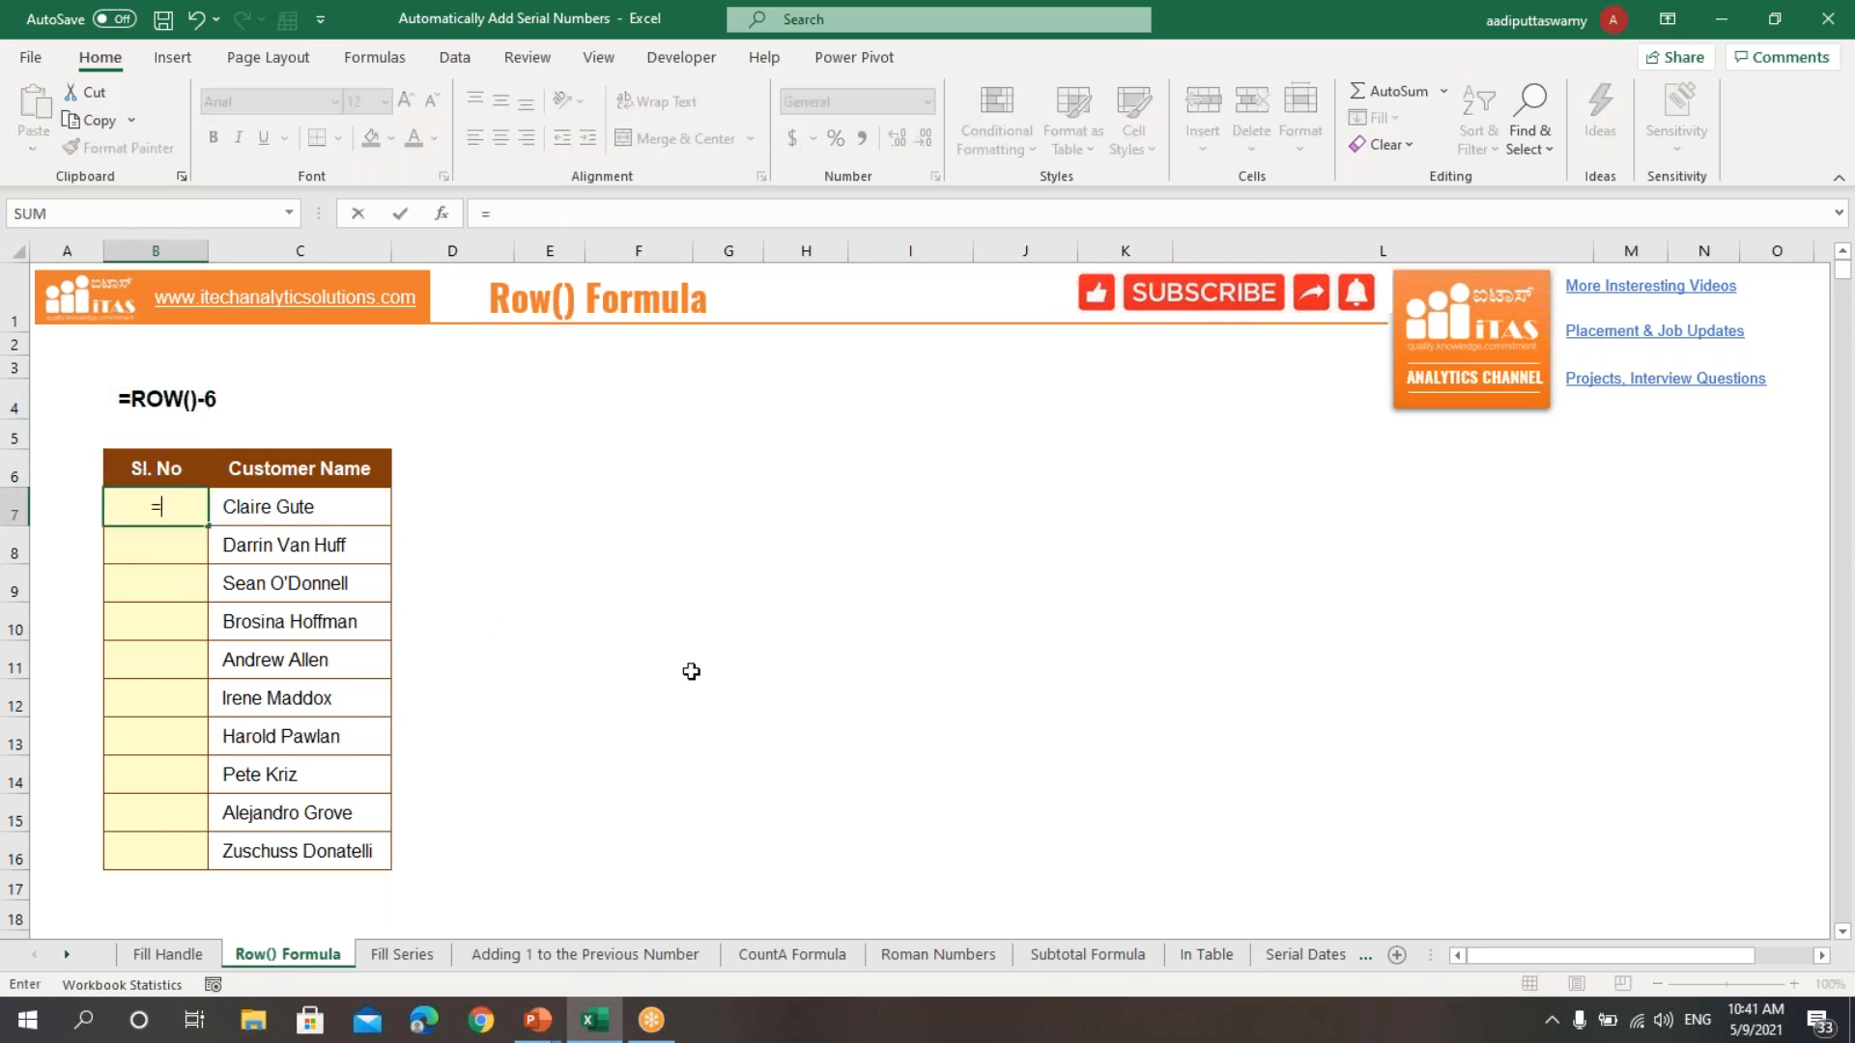
type("row()")
key("Return")
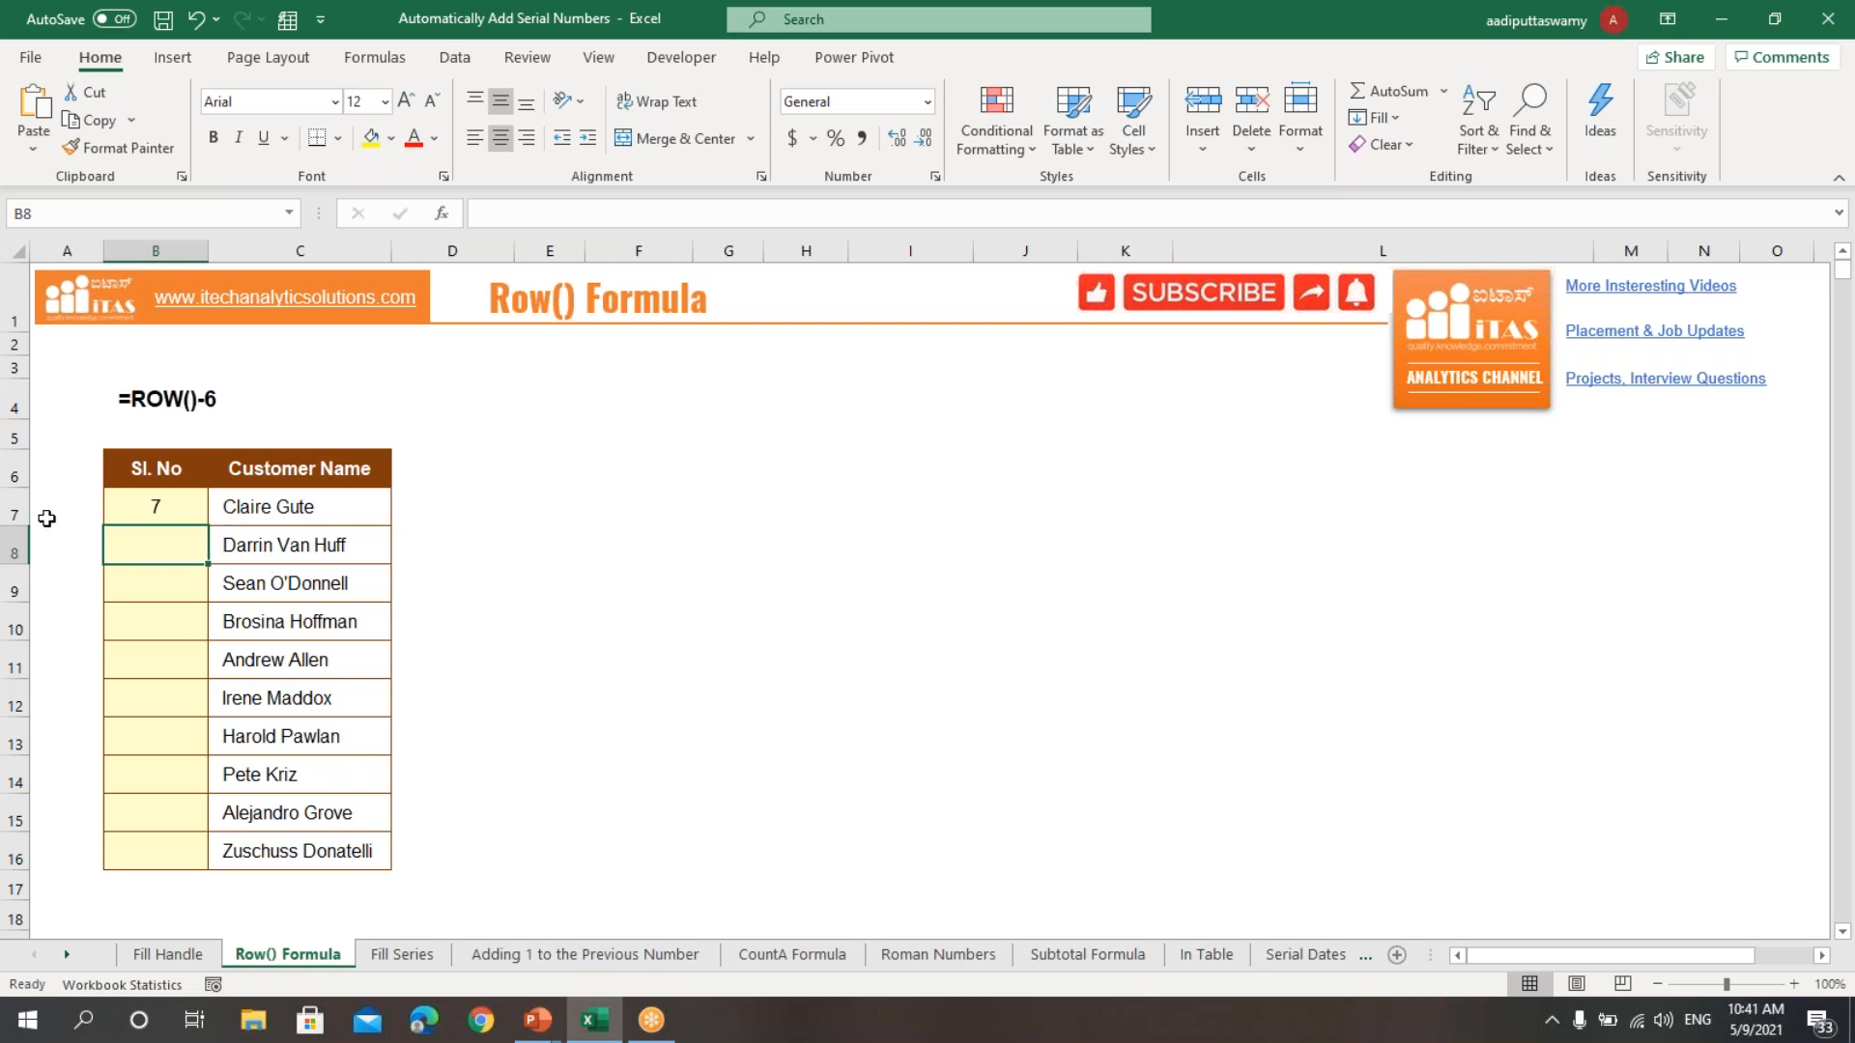
- Check the row number behind B7's formula and change the formula to =ROW()-6
left_click(160, 507)
double_click(185, 511)
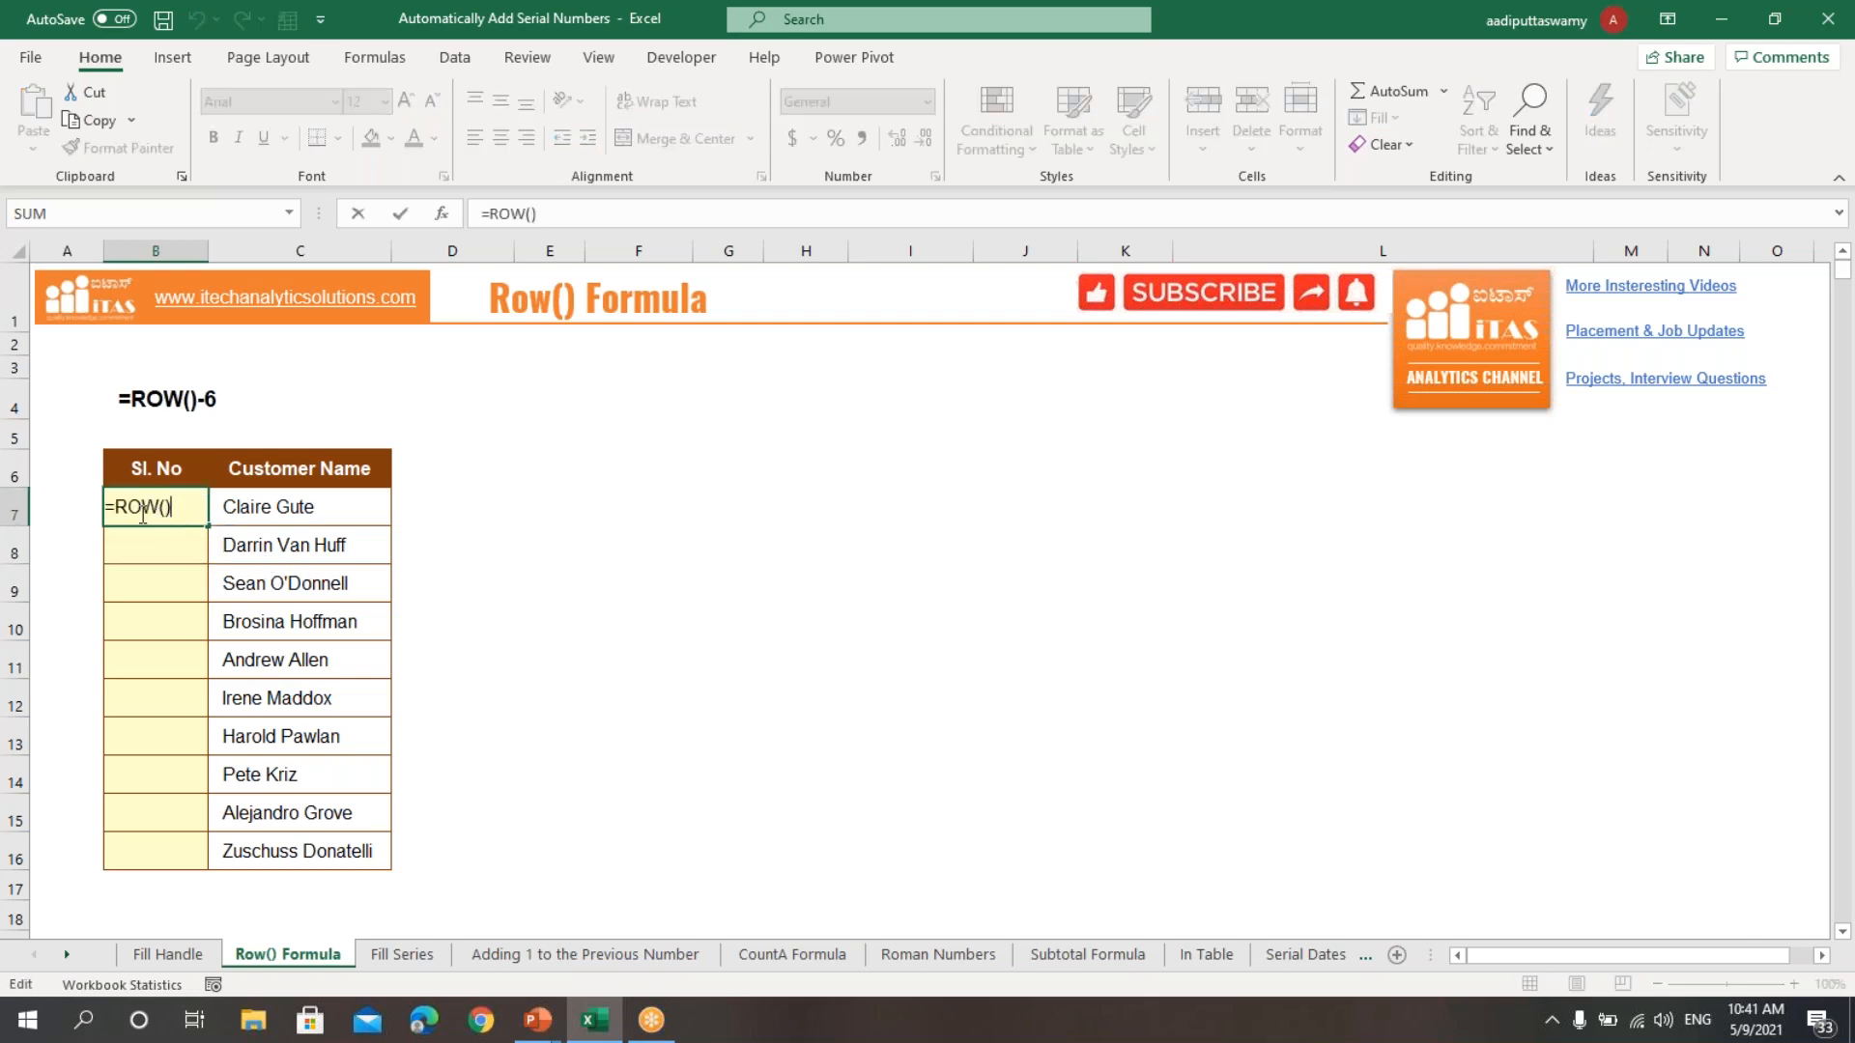
key("Return")
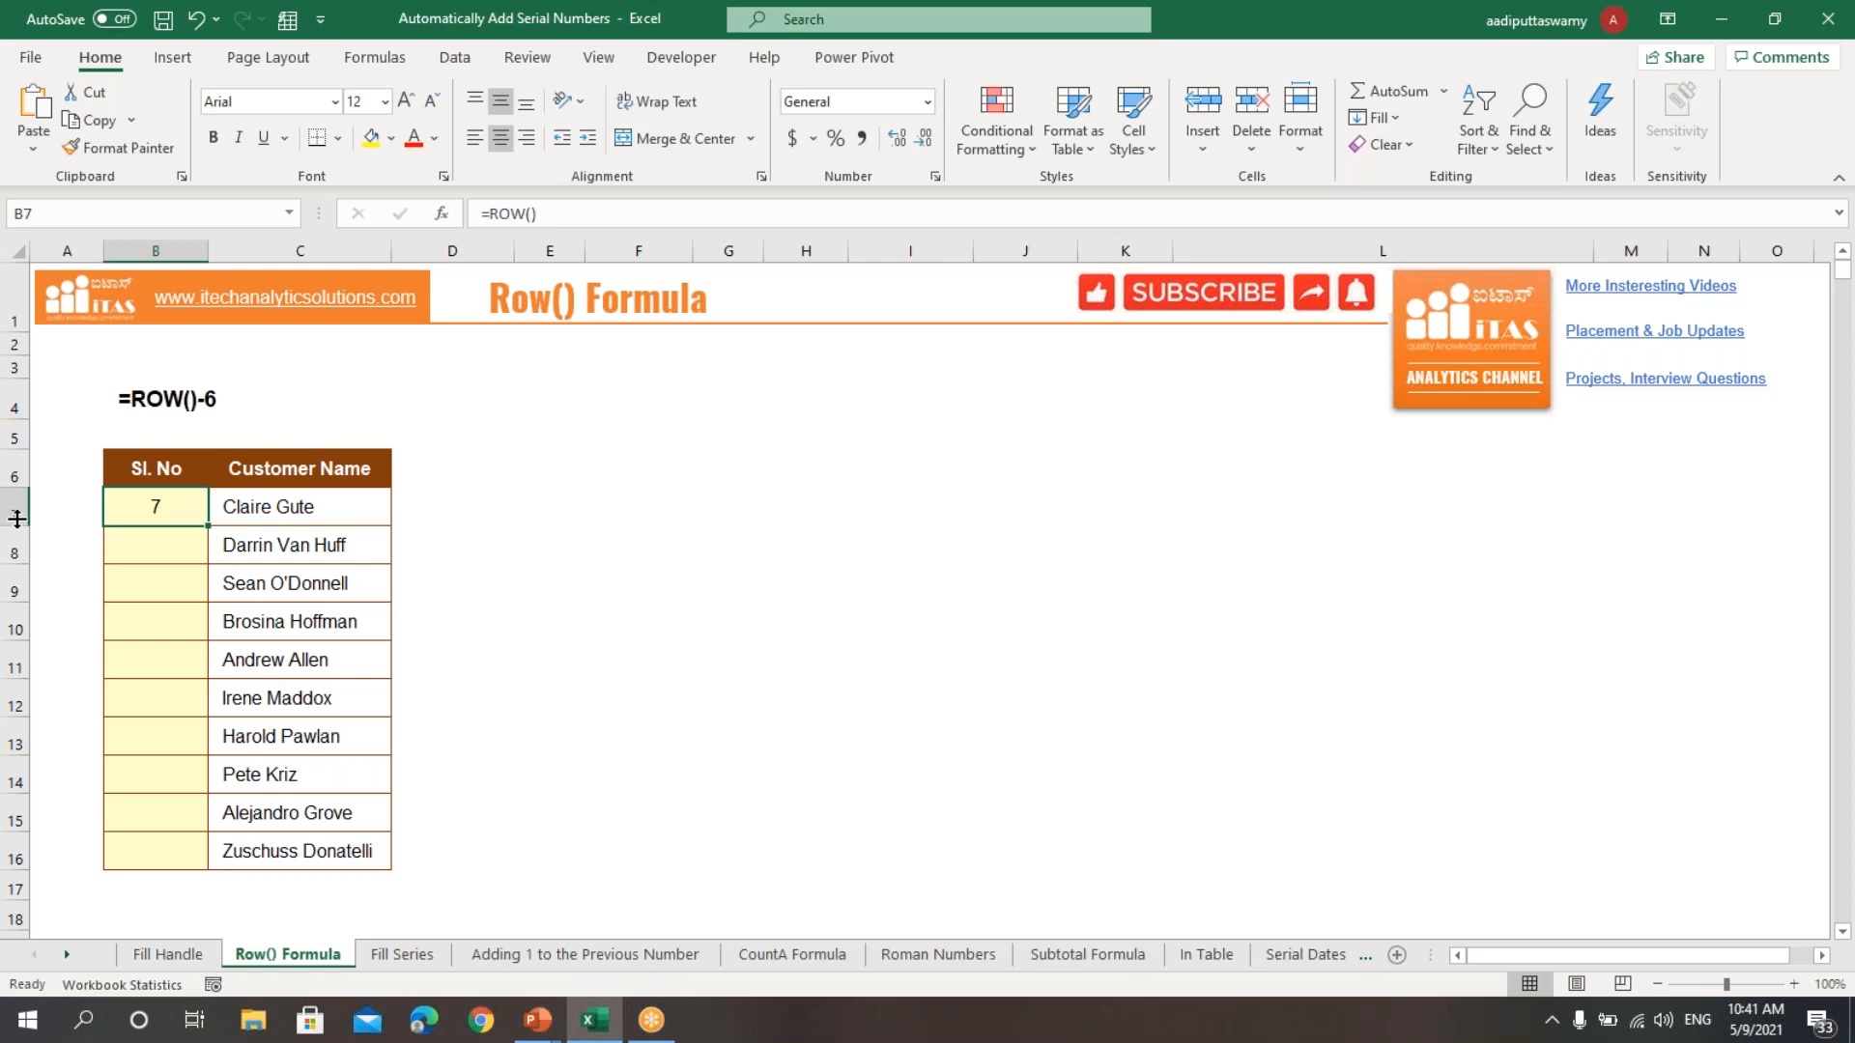
left_click(17, 509)
left_click(168, 506)
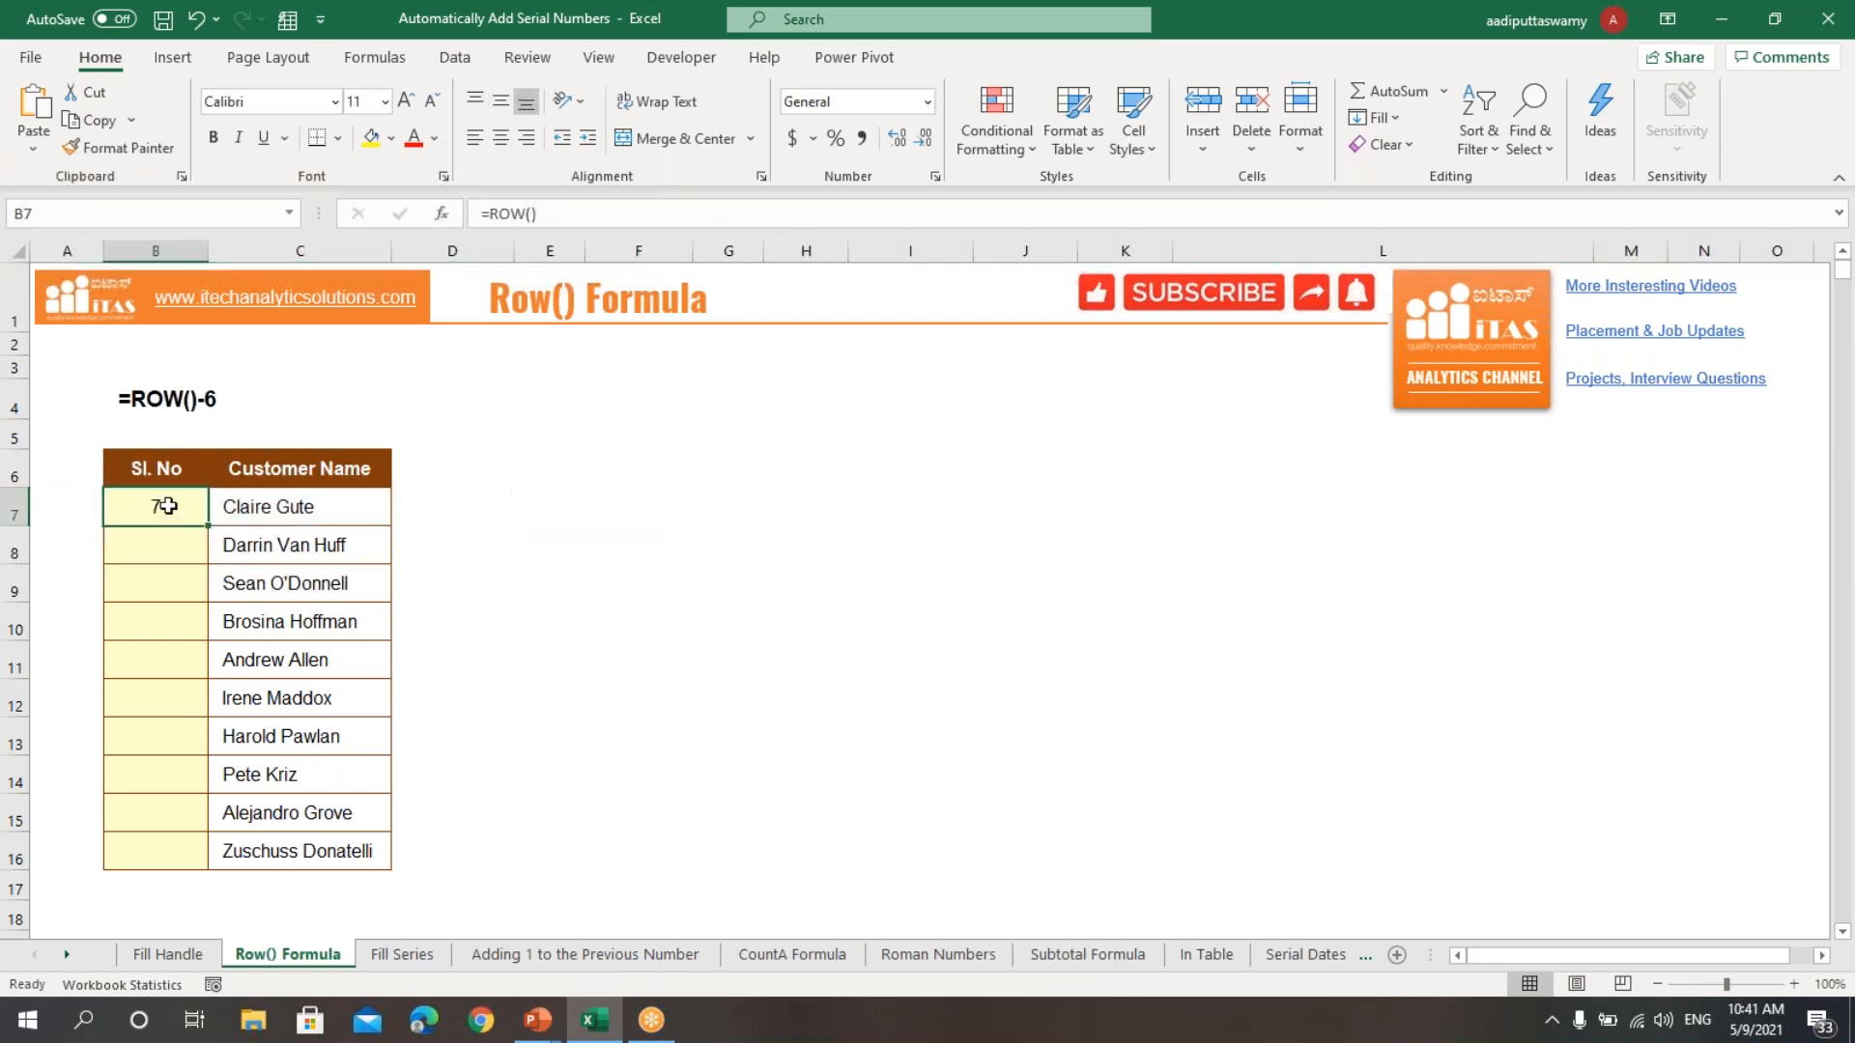
double_click(180, 507)
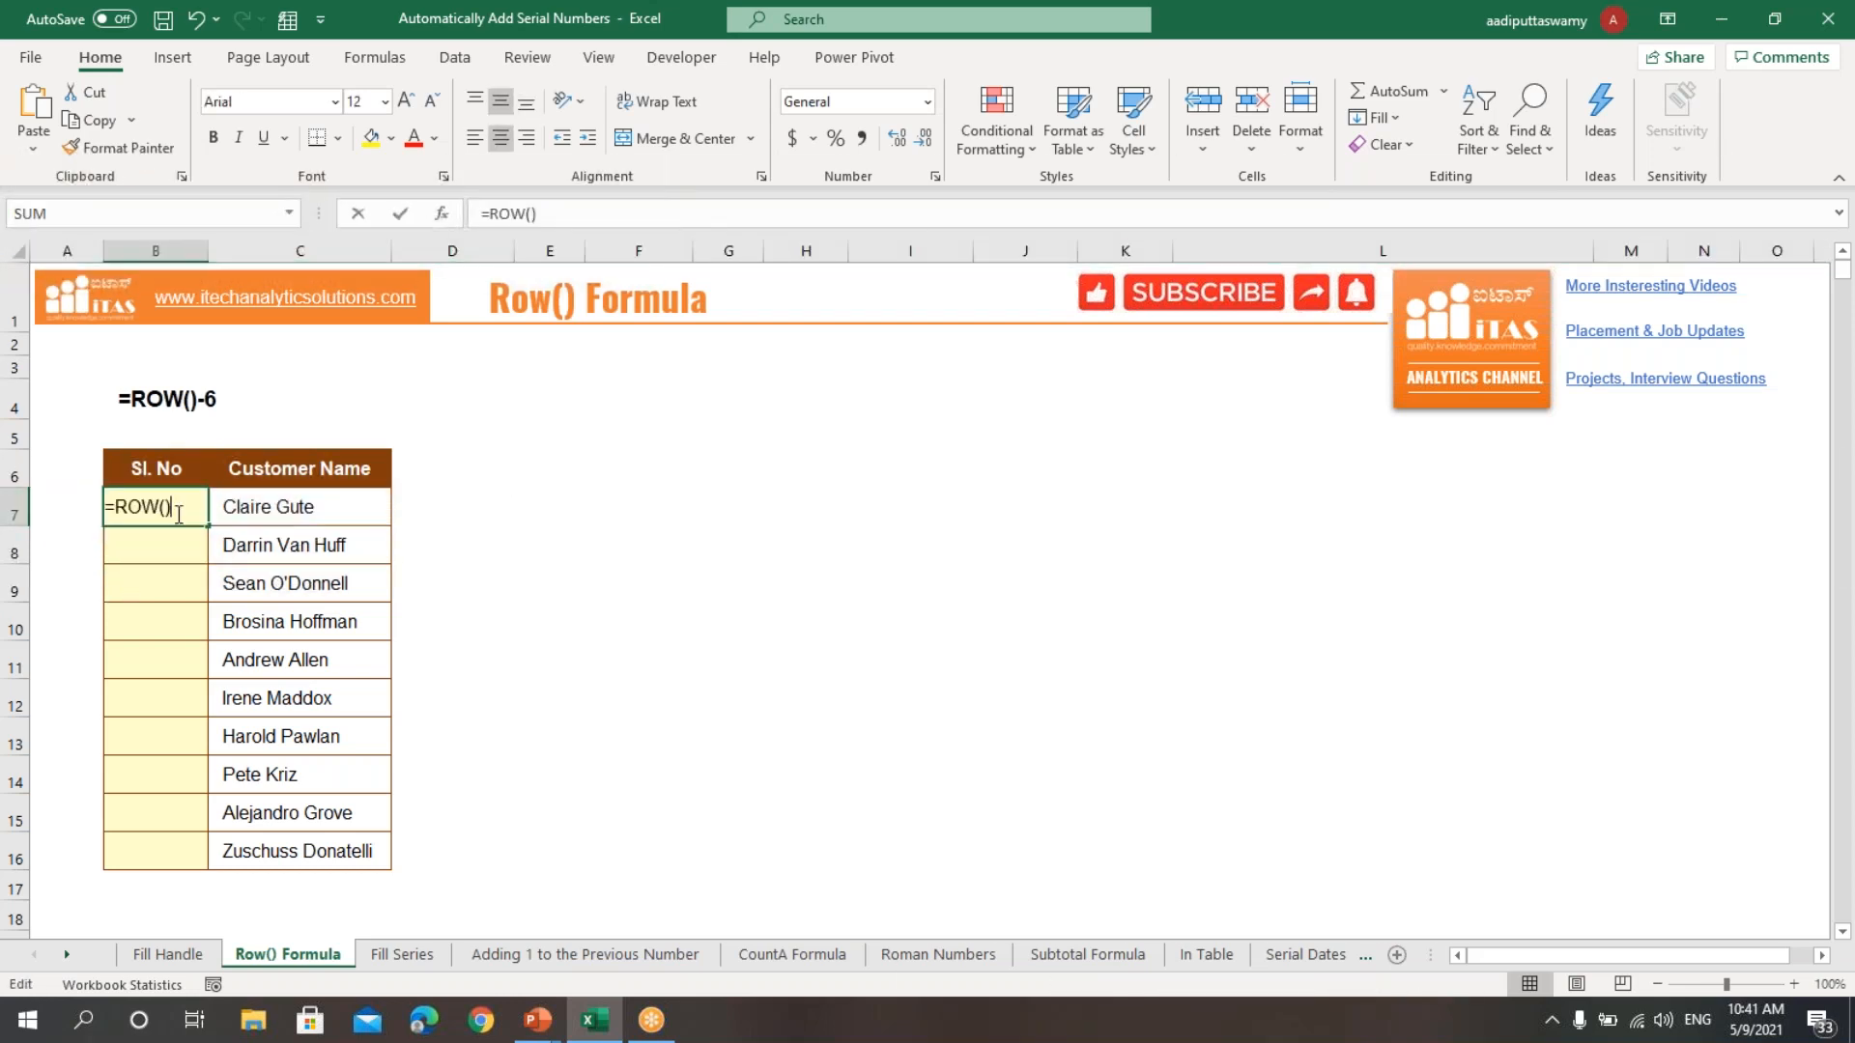
type("-")
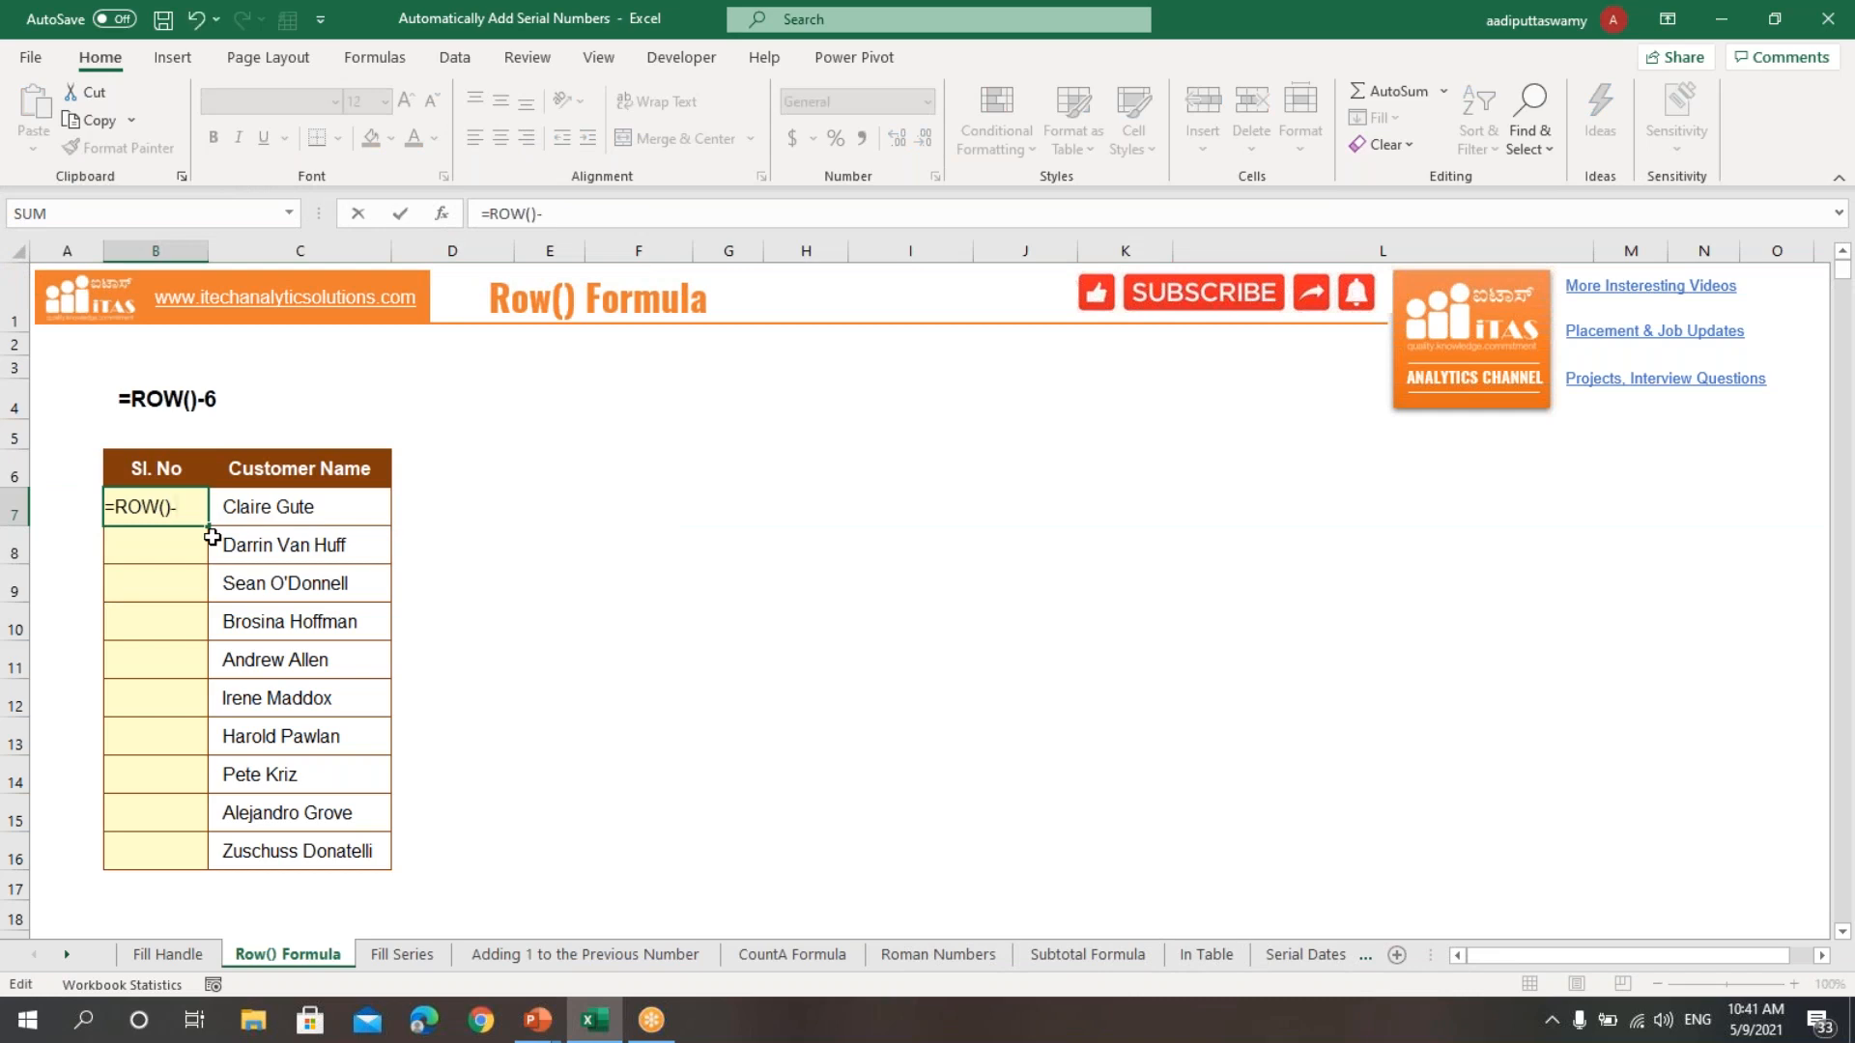
type("6")
key("Return")
- Copy the =ROW()-6 formula from B7 down to B16 with the fill handle
left_click(175, 507)
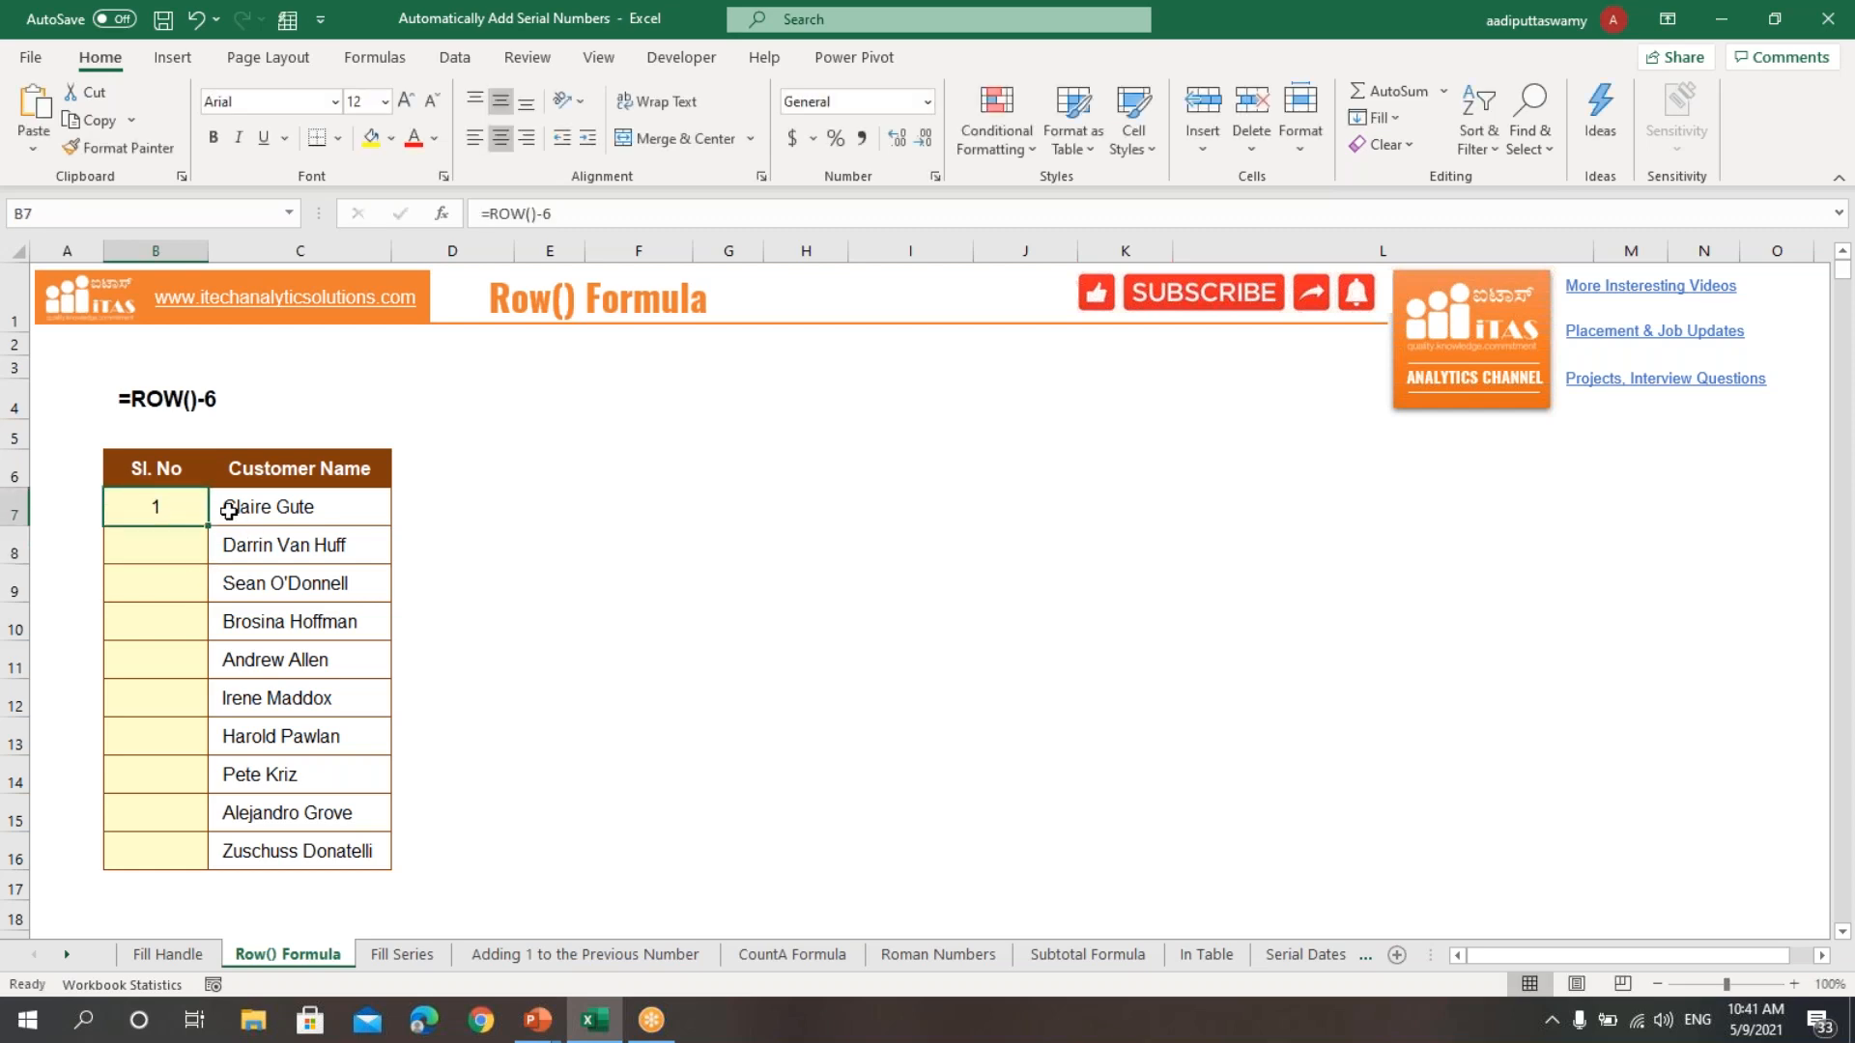
left_click_drag(208, 528, 203, 868)
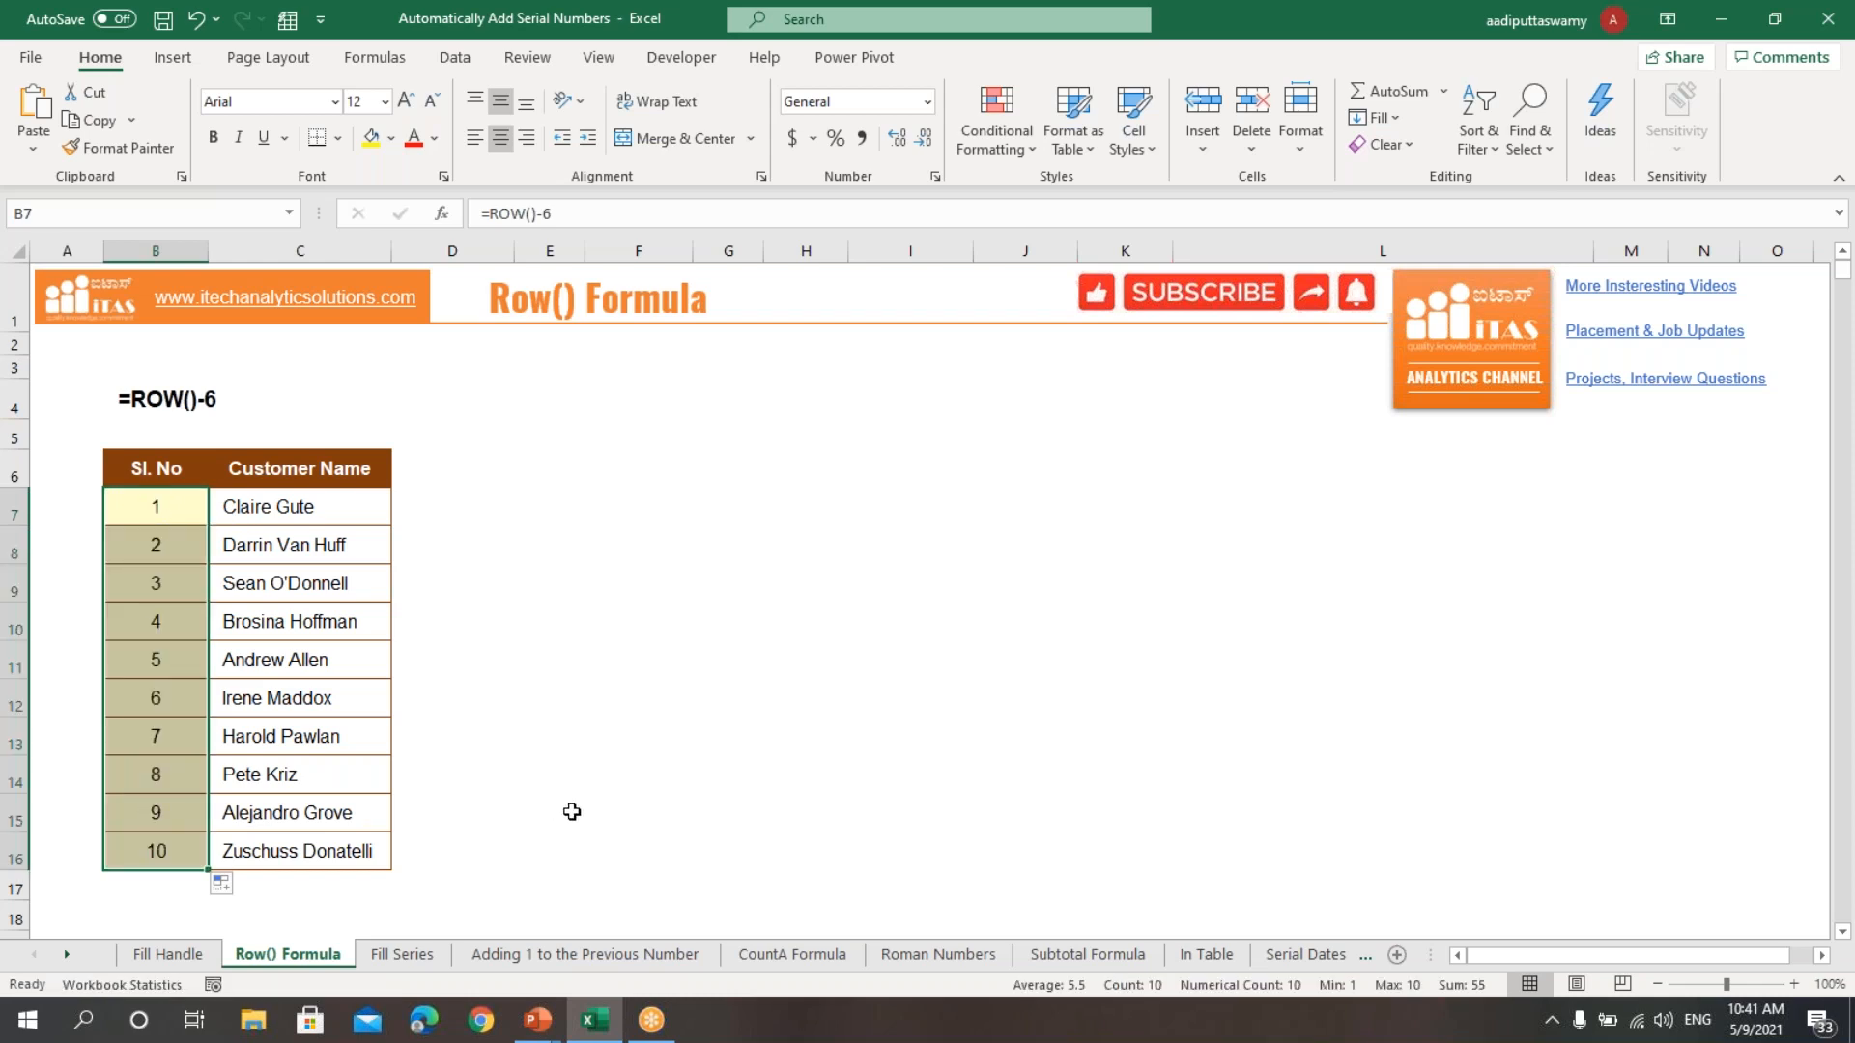
left_click(613, 740)
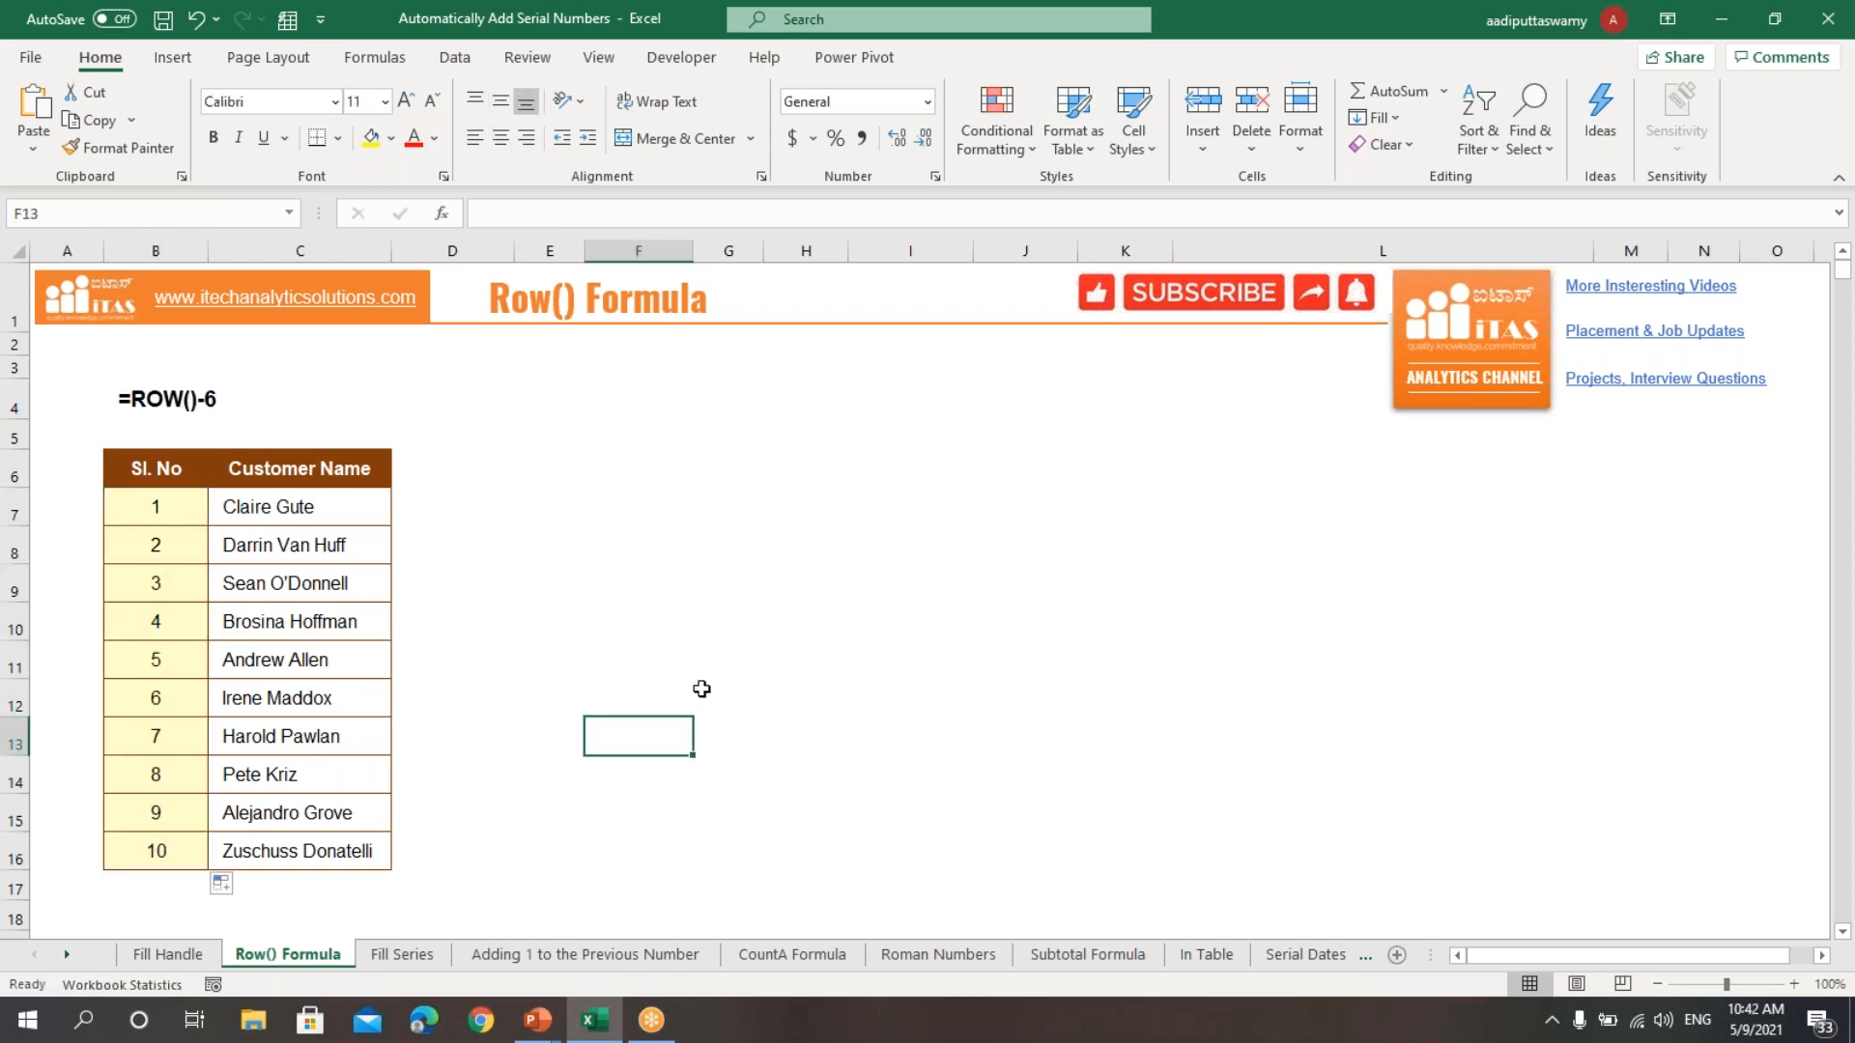
- On the Fill Series sheet, enter 1 in B7 as the first serial number
left_click(400, 956)
left_click(580, 703)
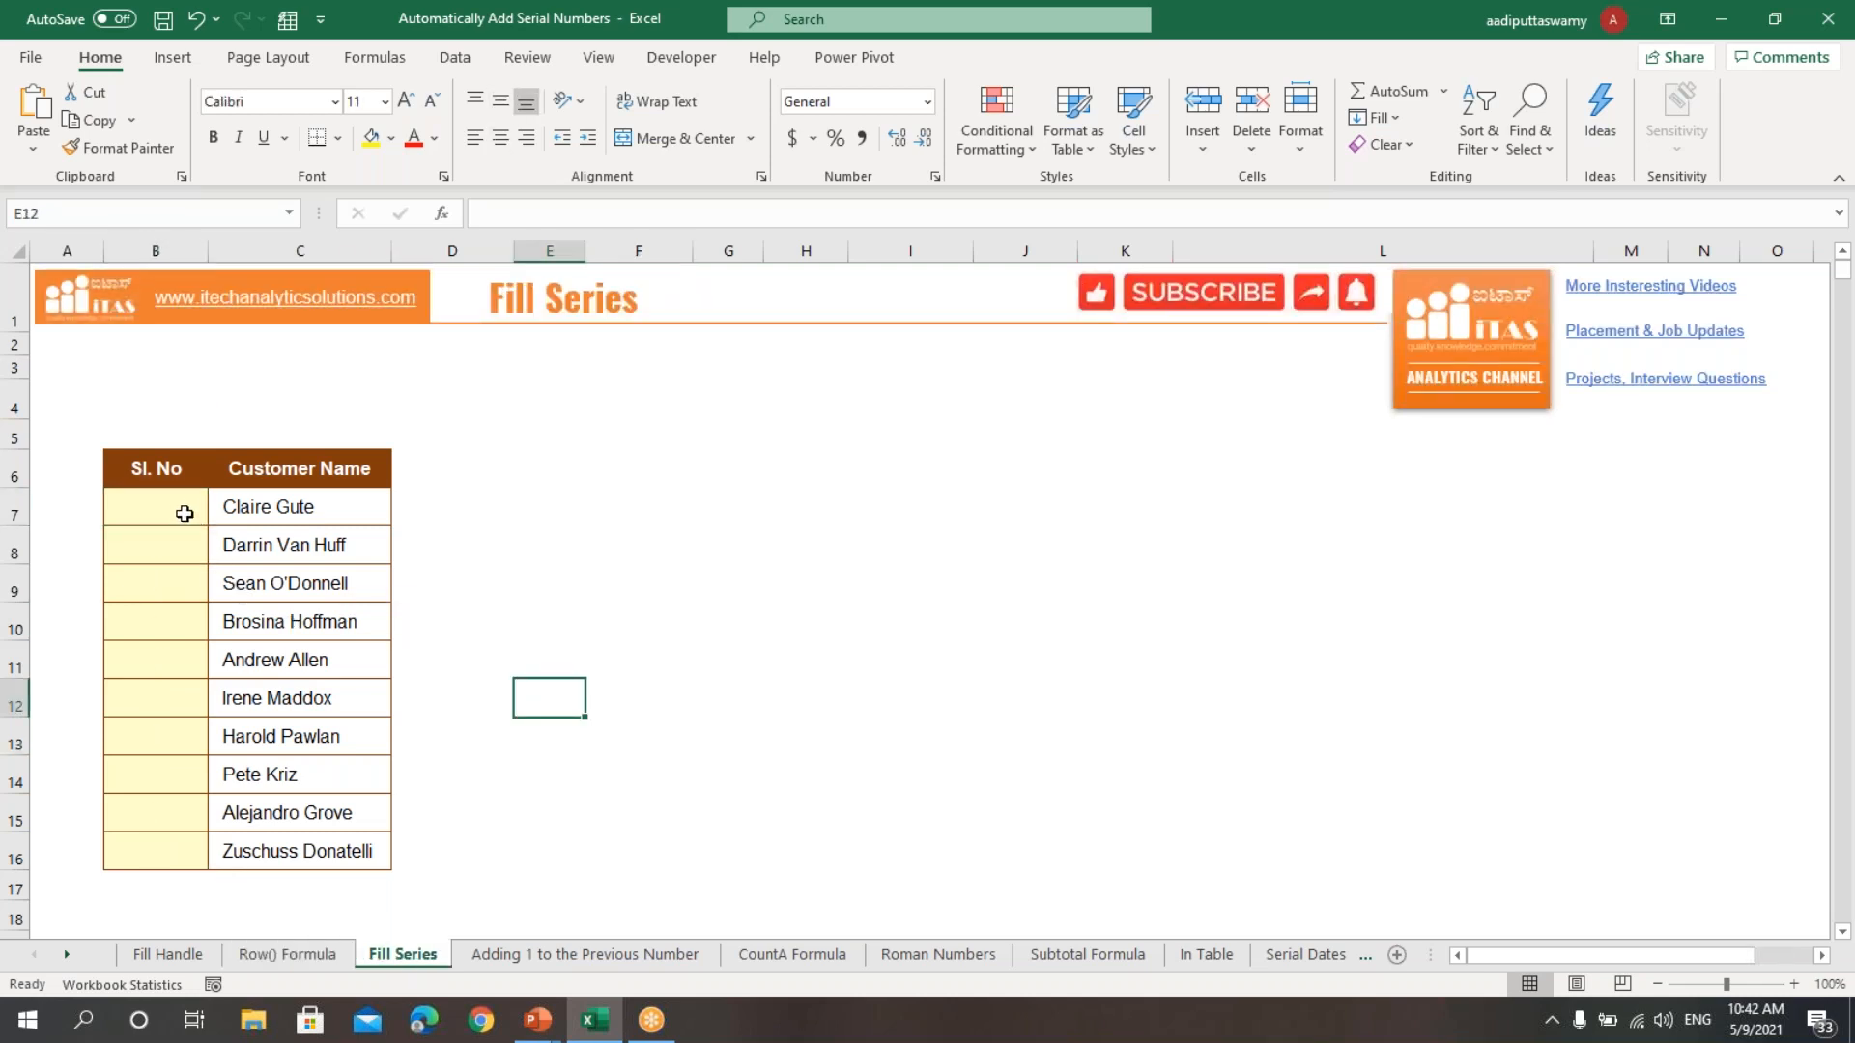
left_click_drag(184, 511, 165, 841)
left_click_drag(179, 509, 168, 850)
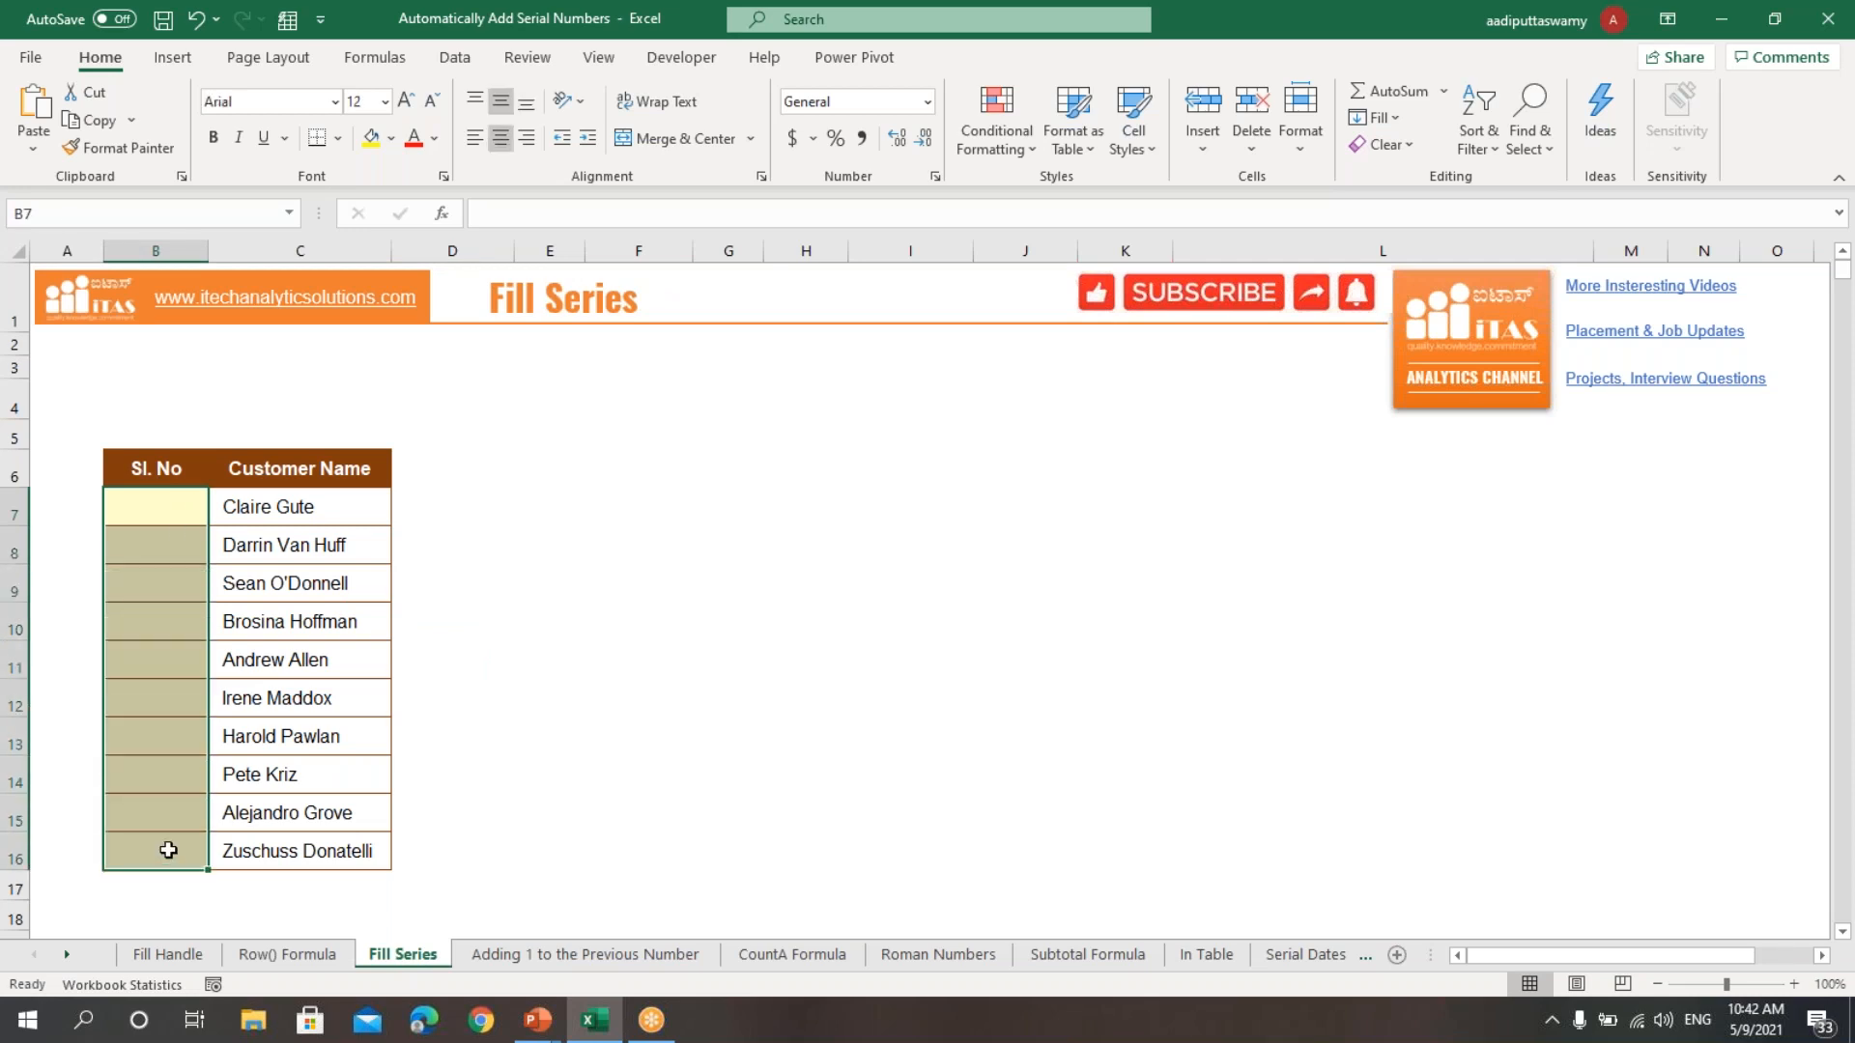
left_click(679, 585)
left_click(175, 504)
type("1")
left_click(638, 583)
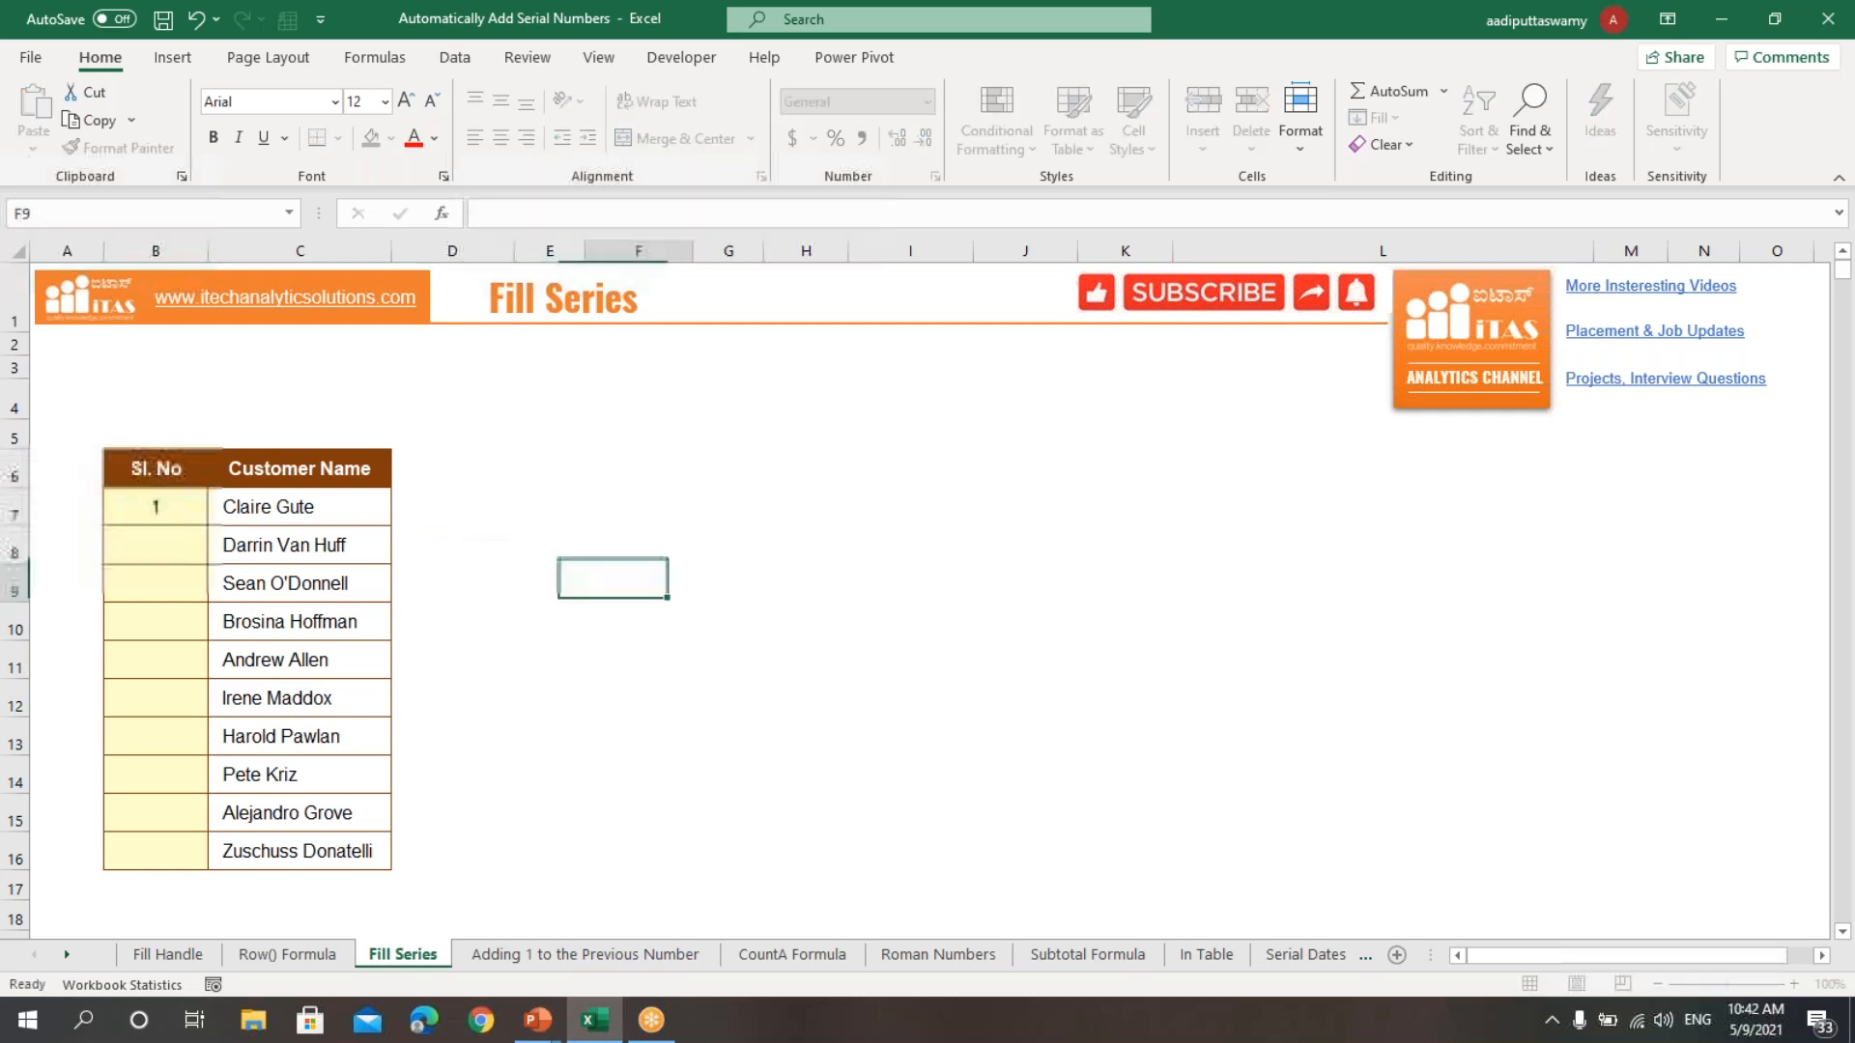
- Fill B7:B16 with a linear column series using step value 1 and stop value 10
left_click_drag(179, 510, 182, 850)
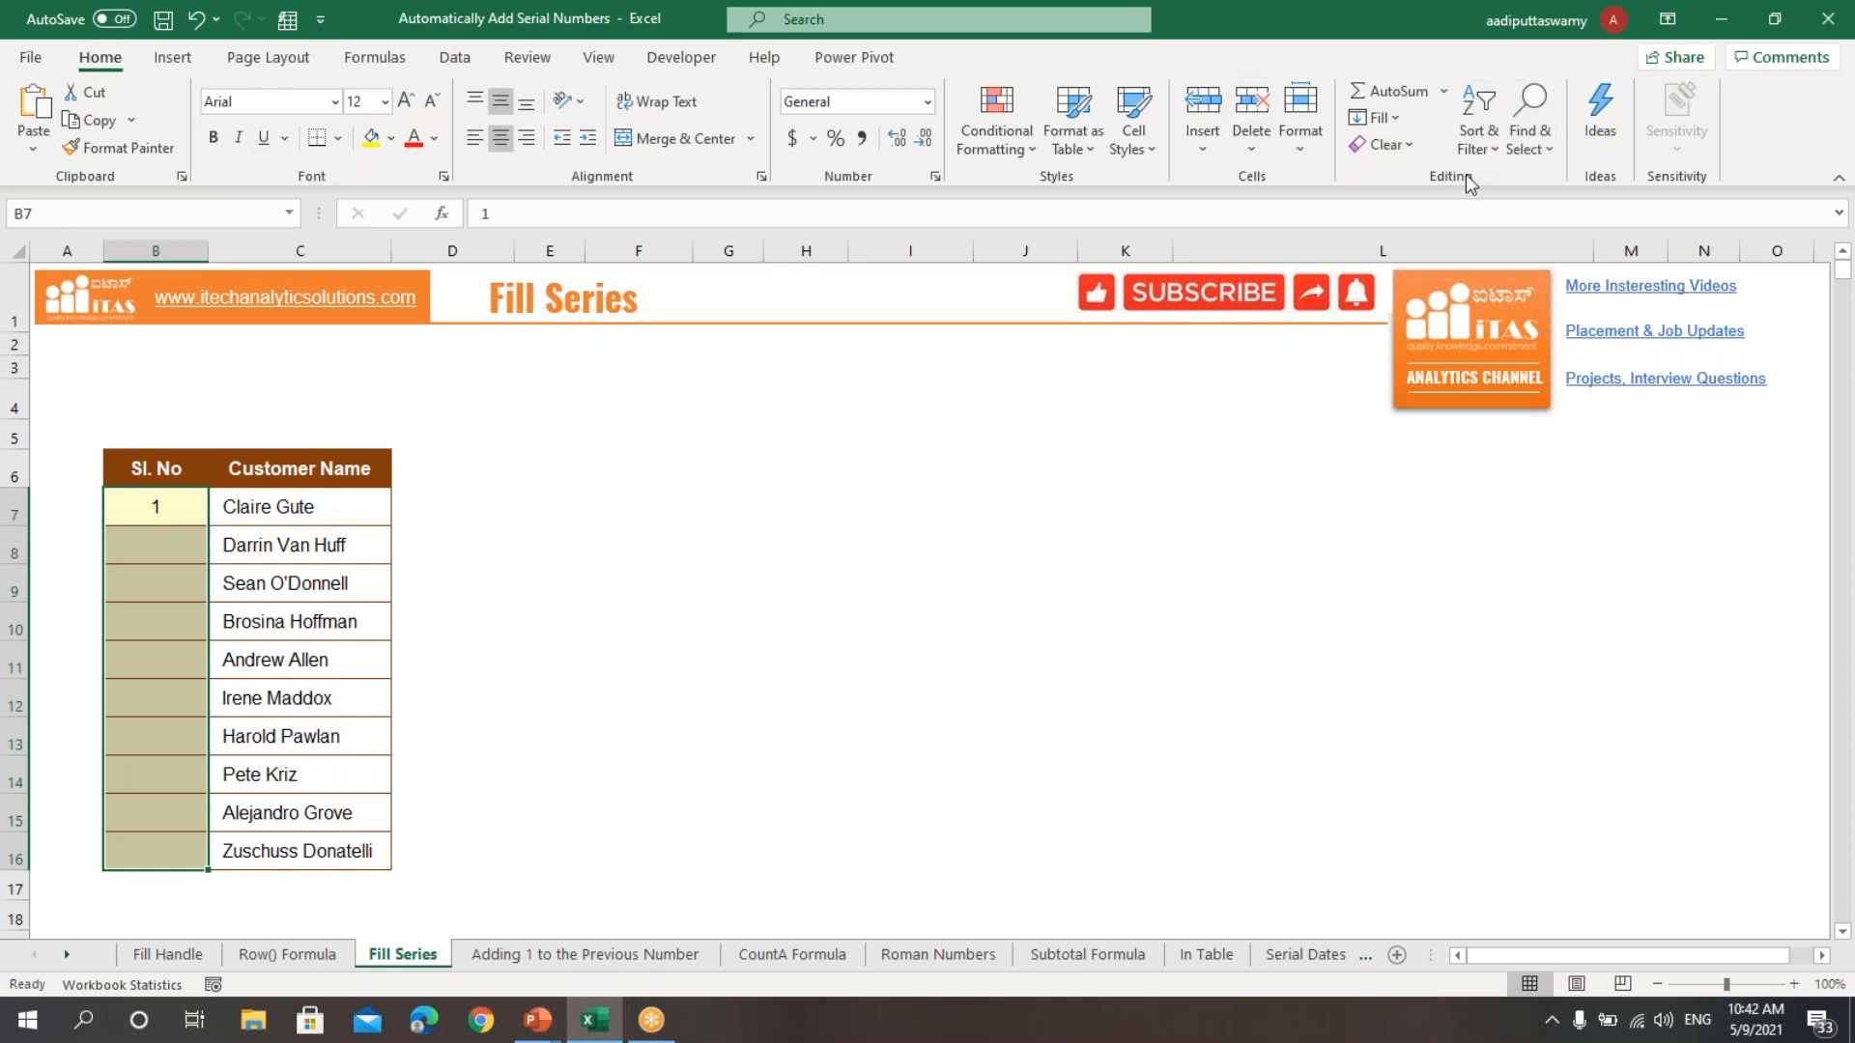
left_click(1391, 118)
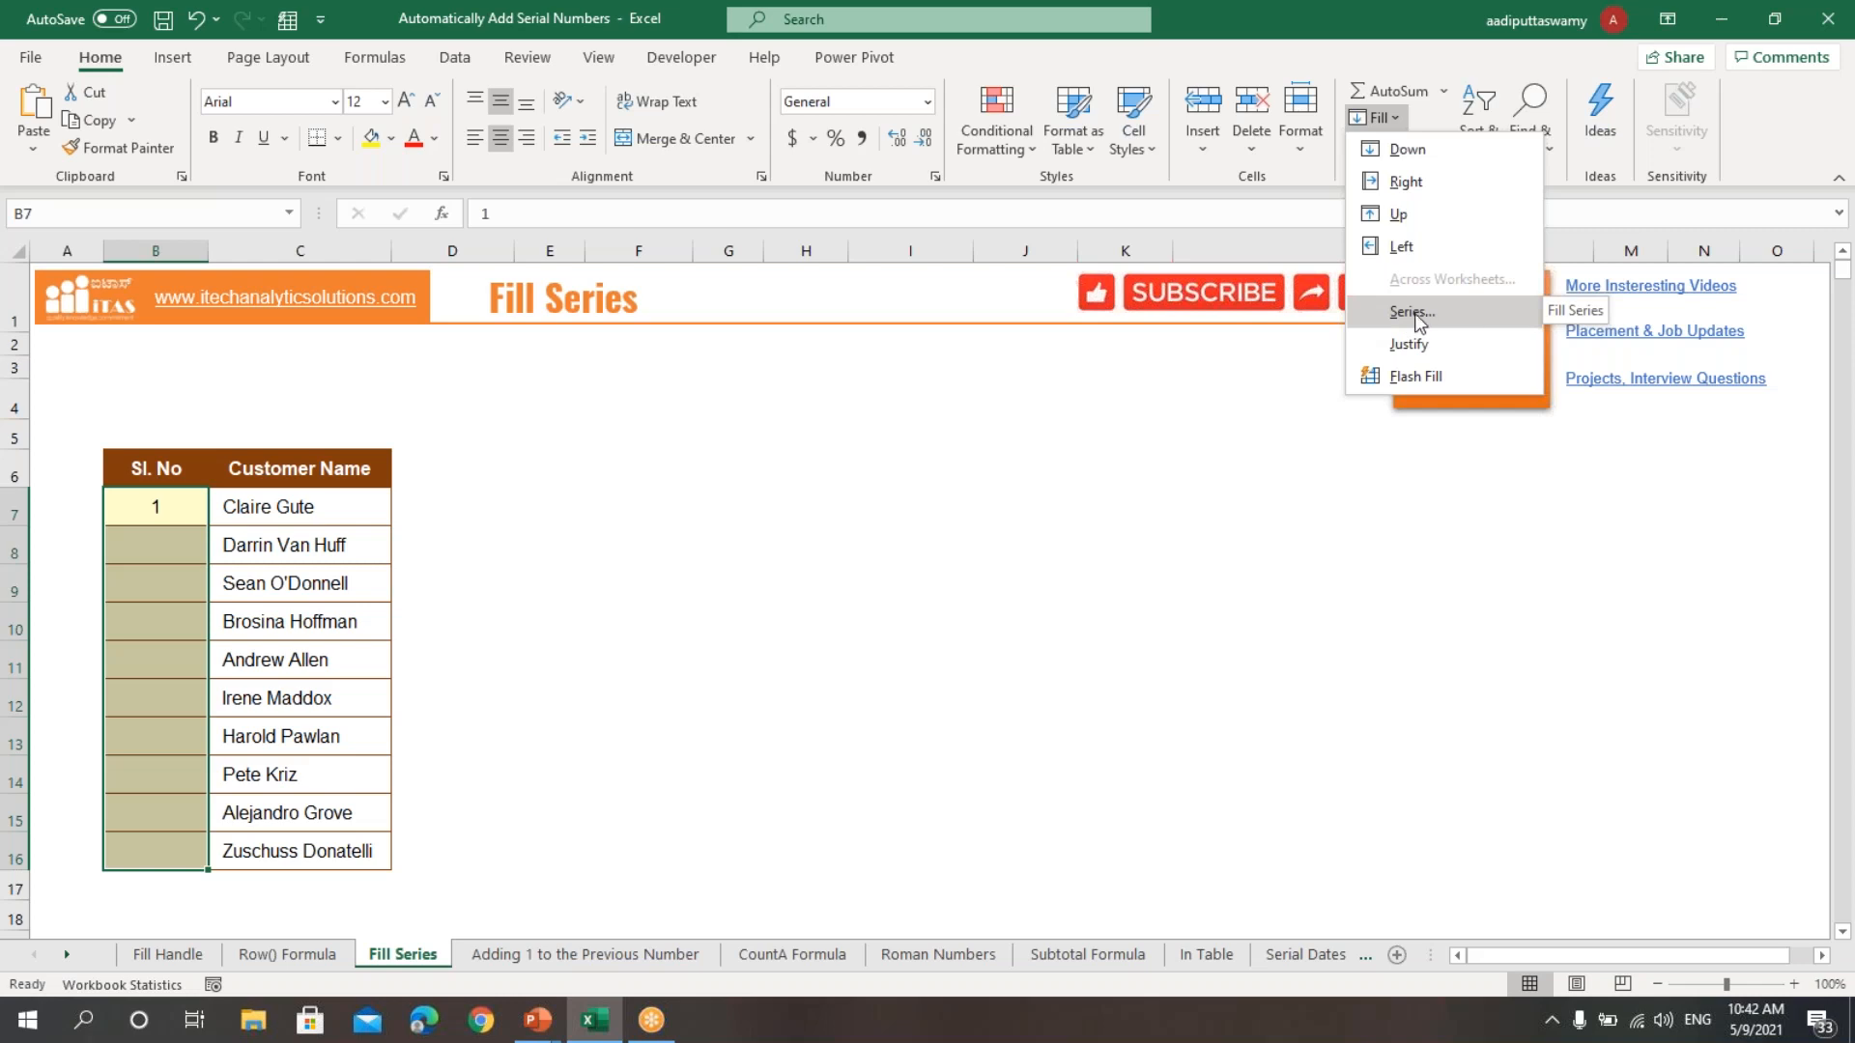
left_click(1415, 313)
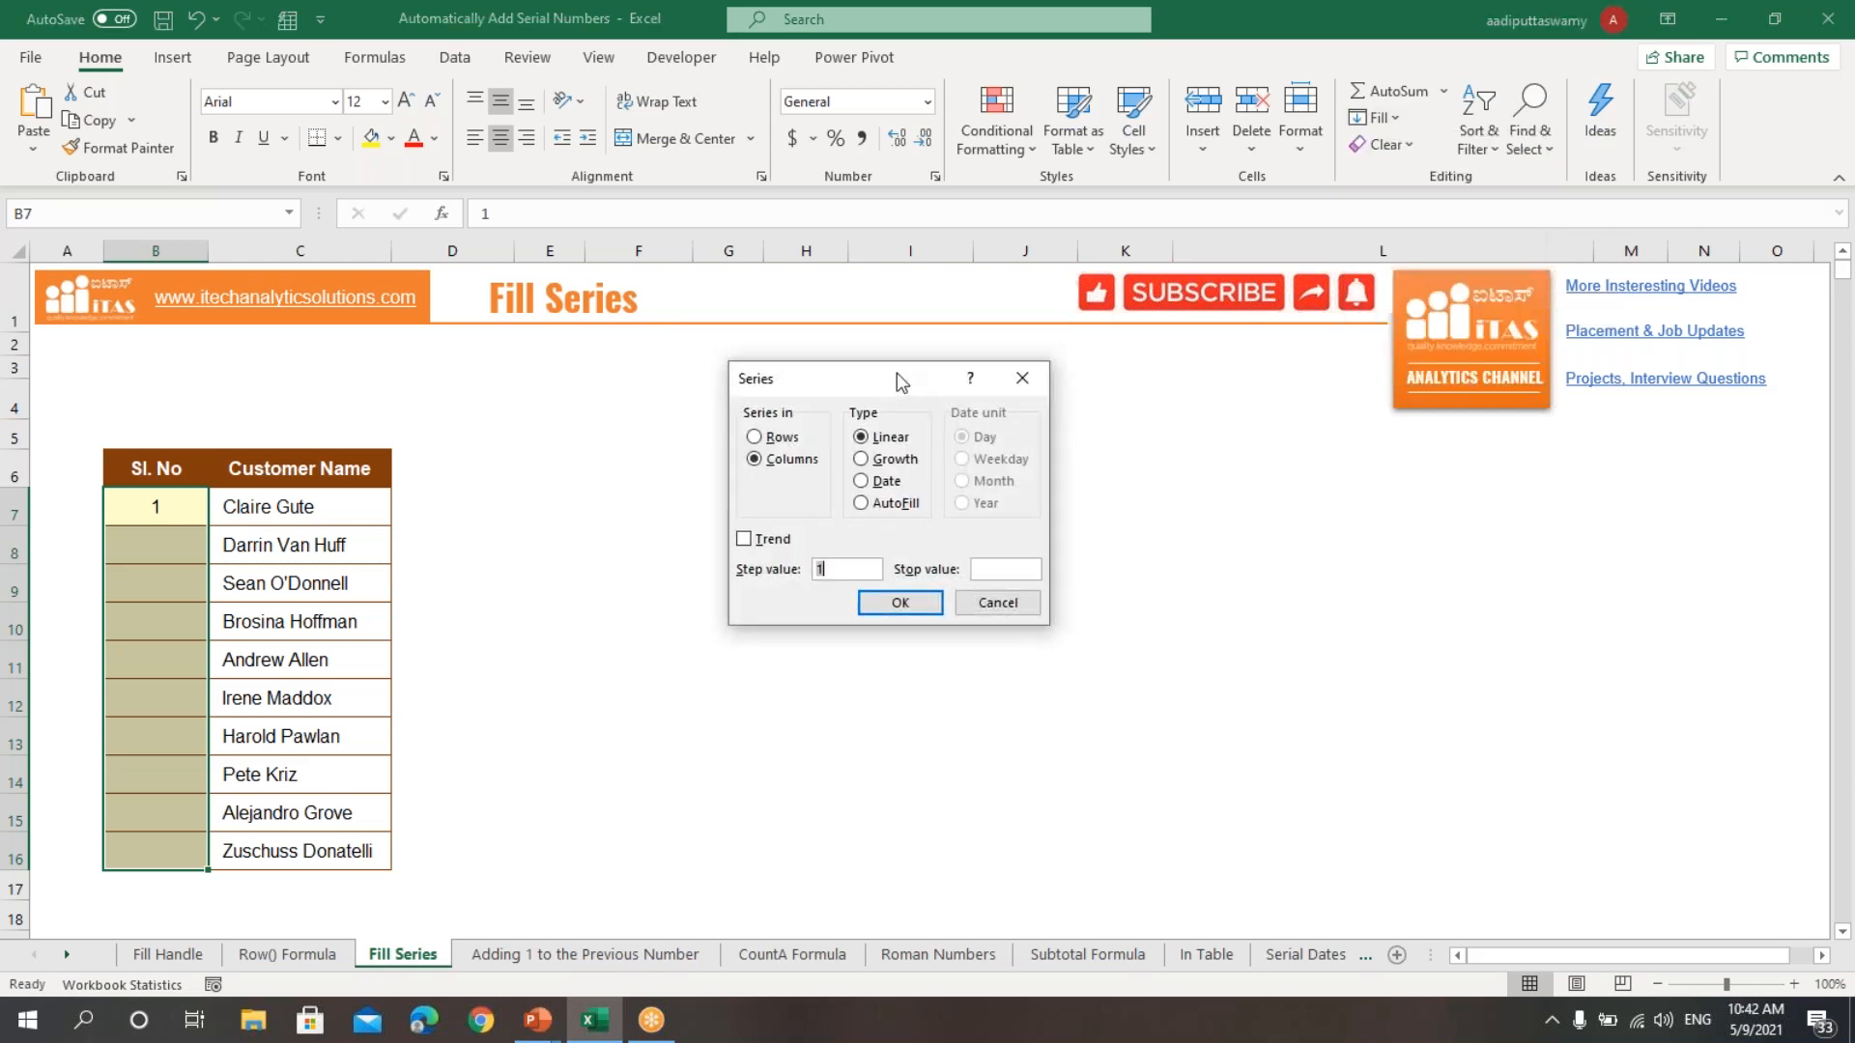
left_click_drag(900, 381, 901, 369)
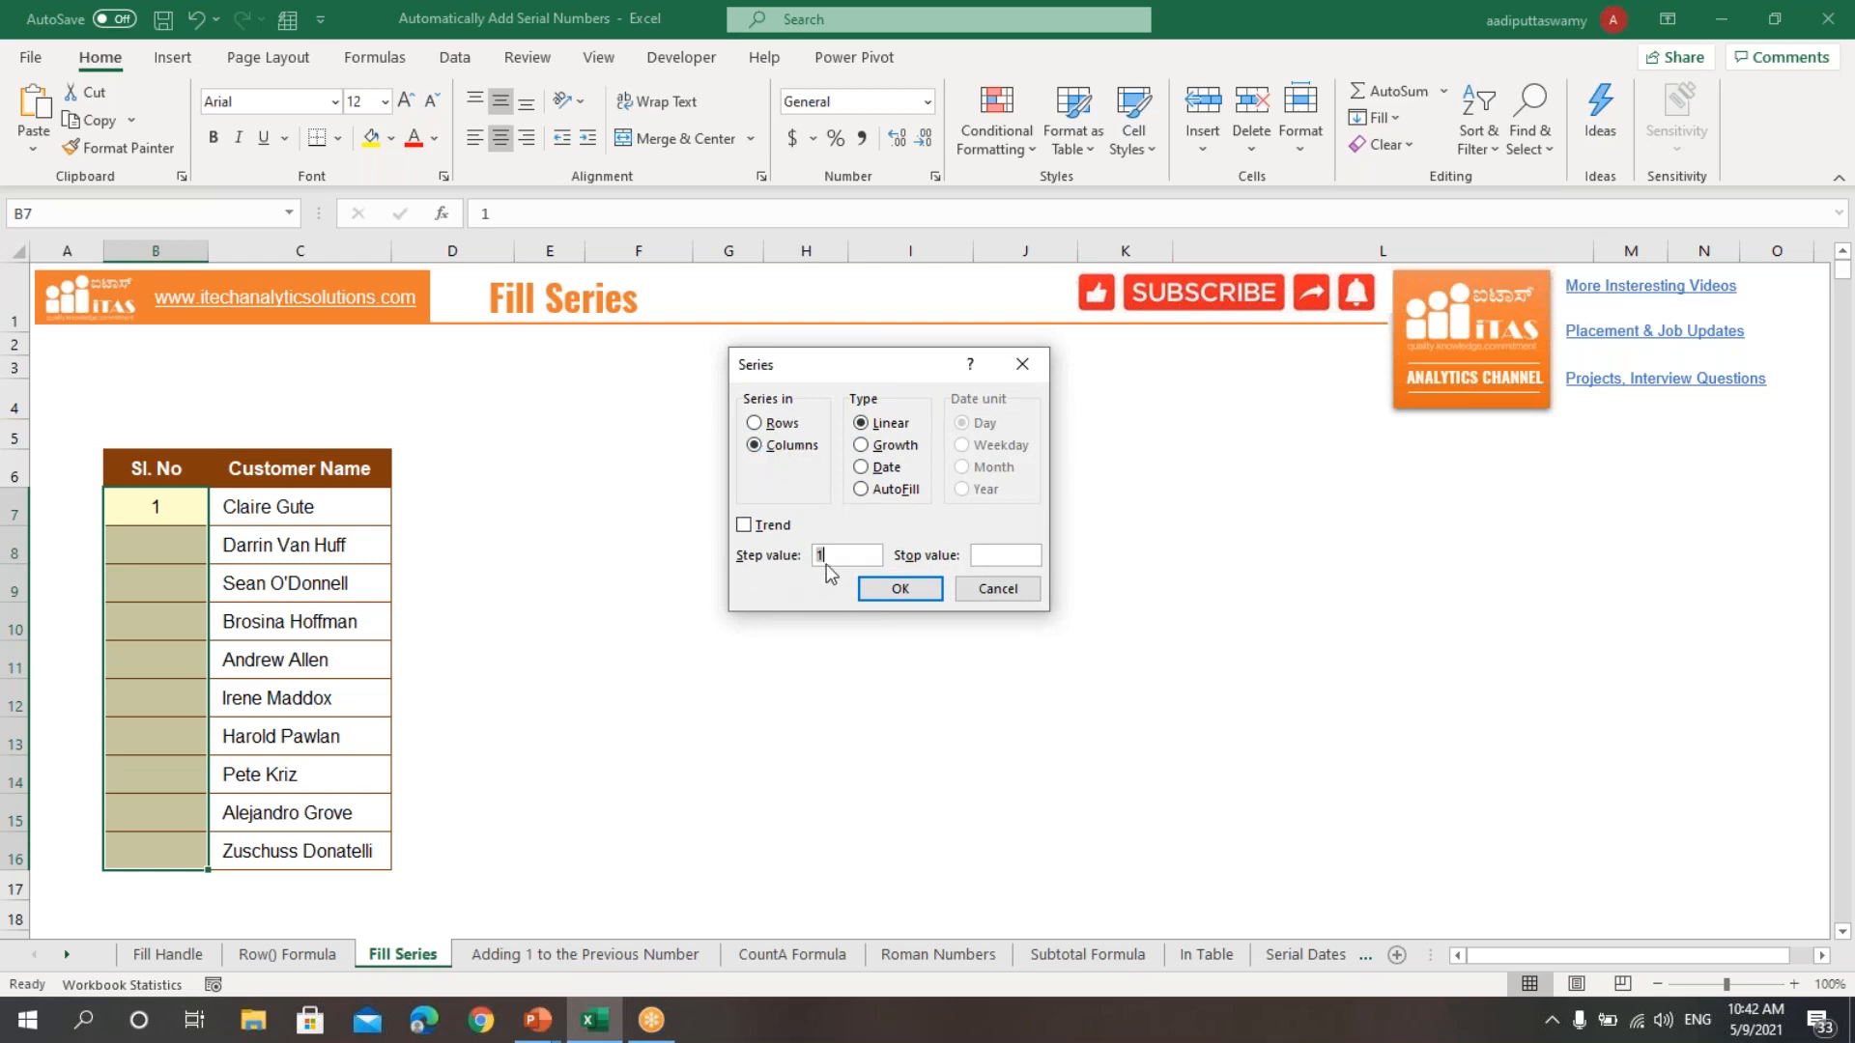
left_click(1003, 556)
type("10")
left_click(901, 590)
left_click_drag(169, 512, 155, 843)
left_click(647, 708)
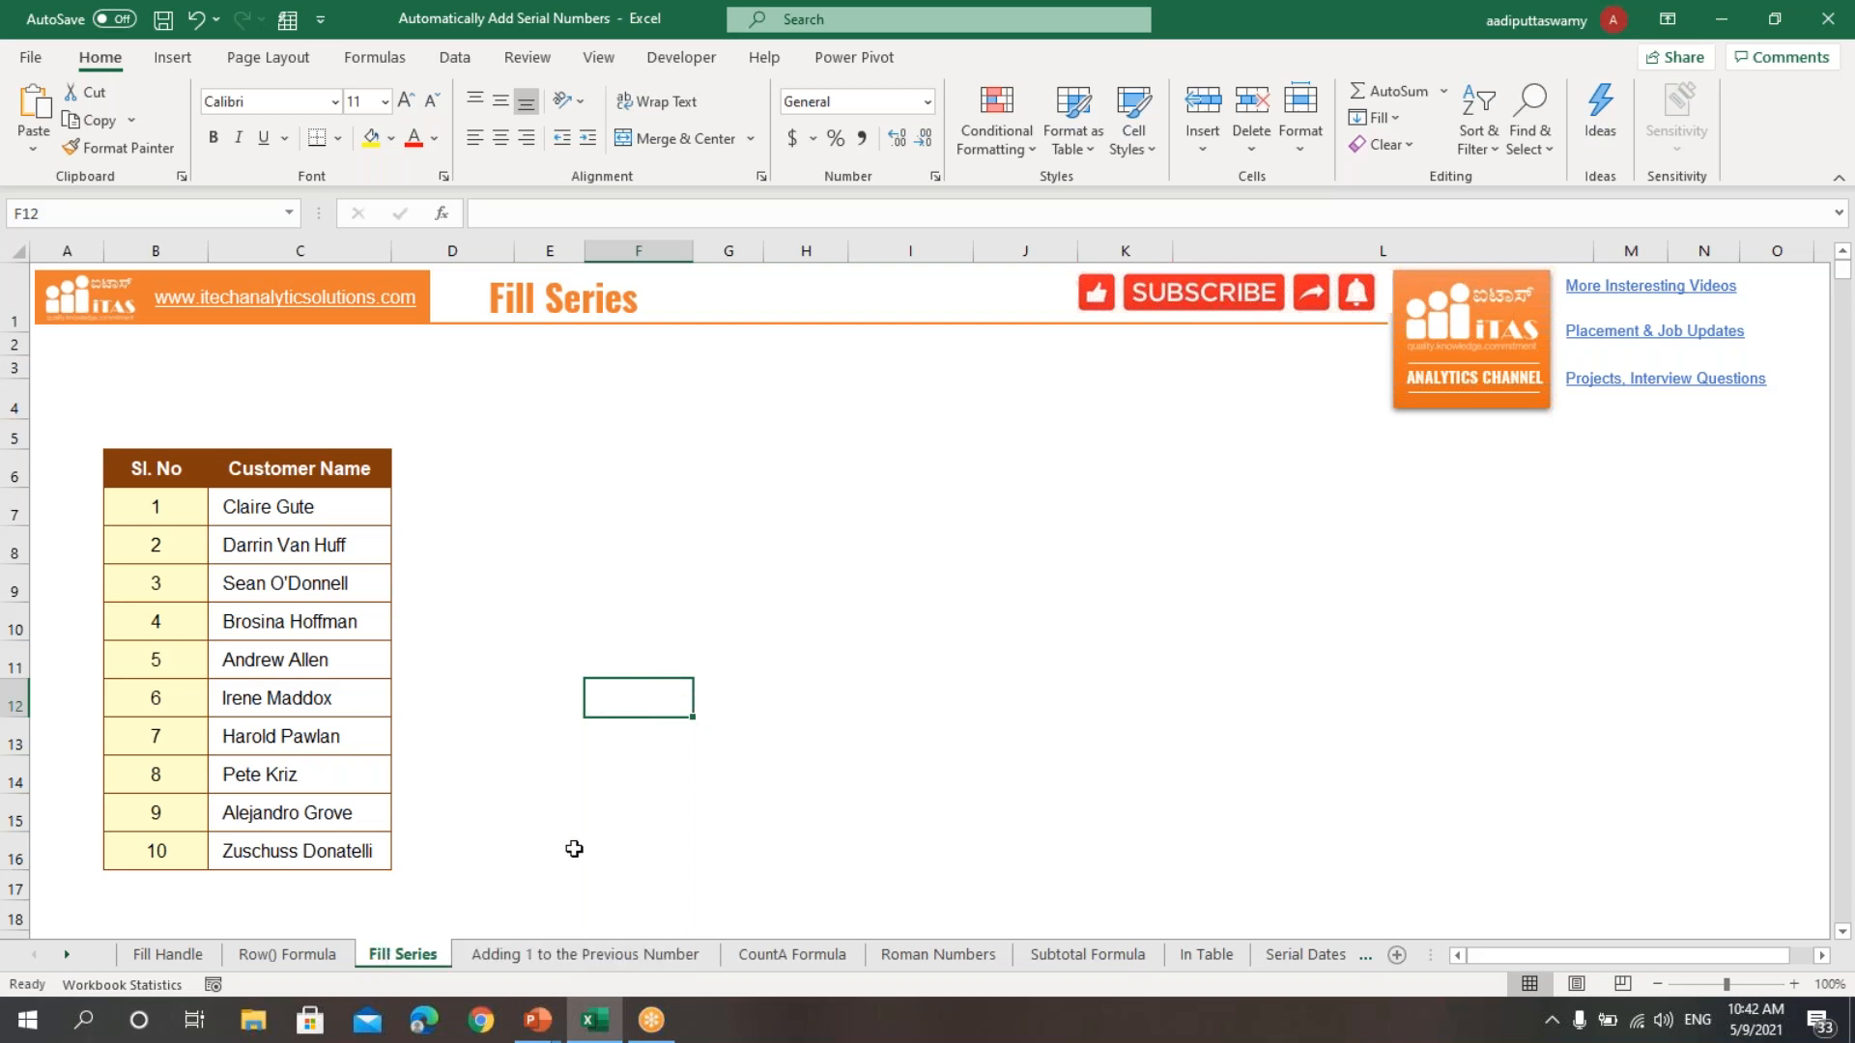
- On the Adding 1 to the Previous Number sheet, enter 1 in cell B7
left_click(545, 960)
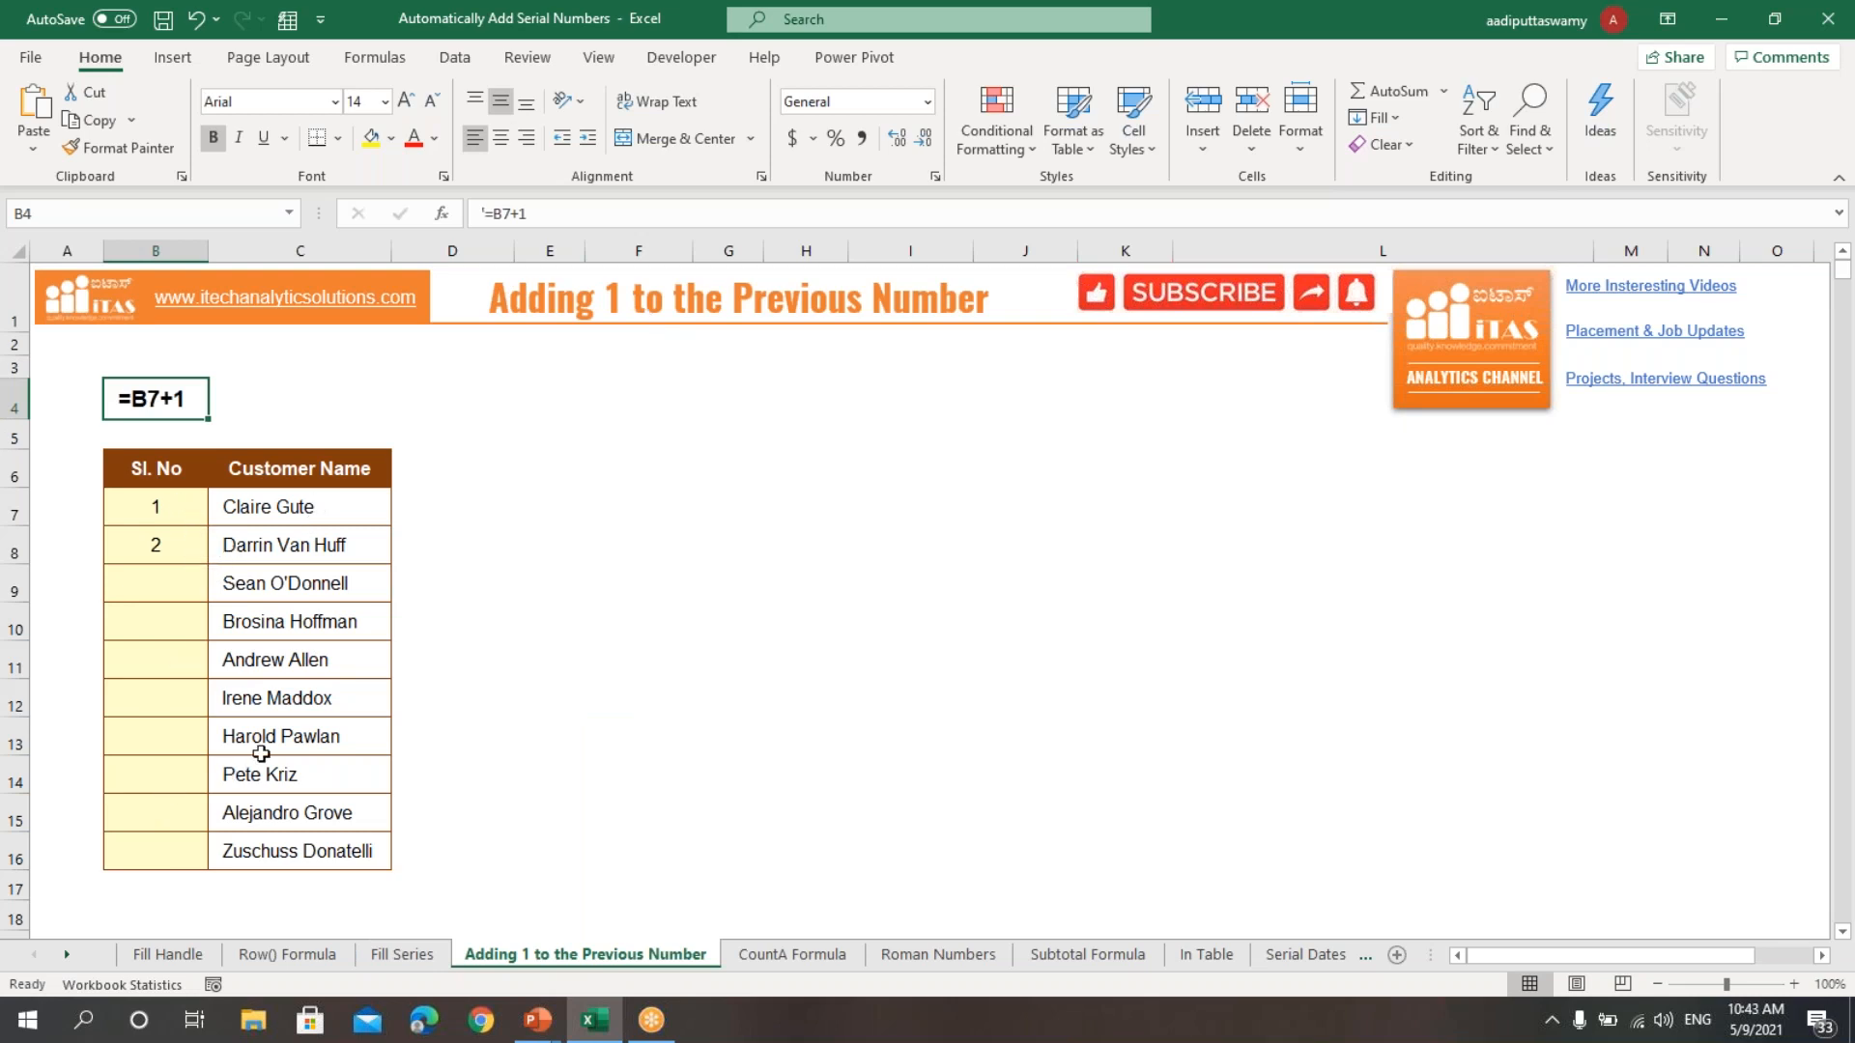
left_click(193, 512)
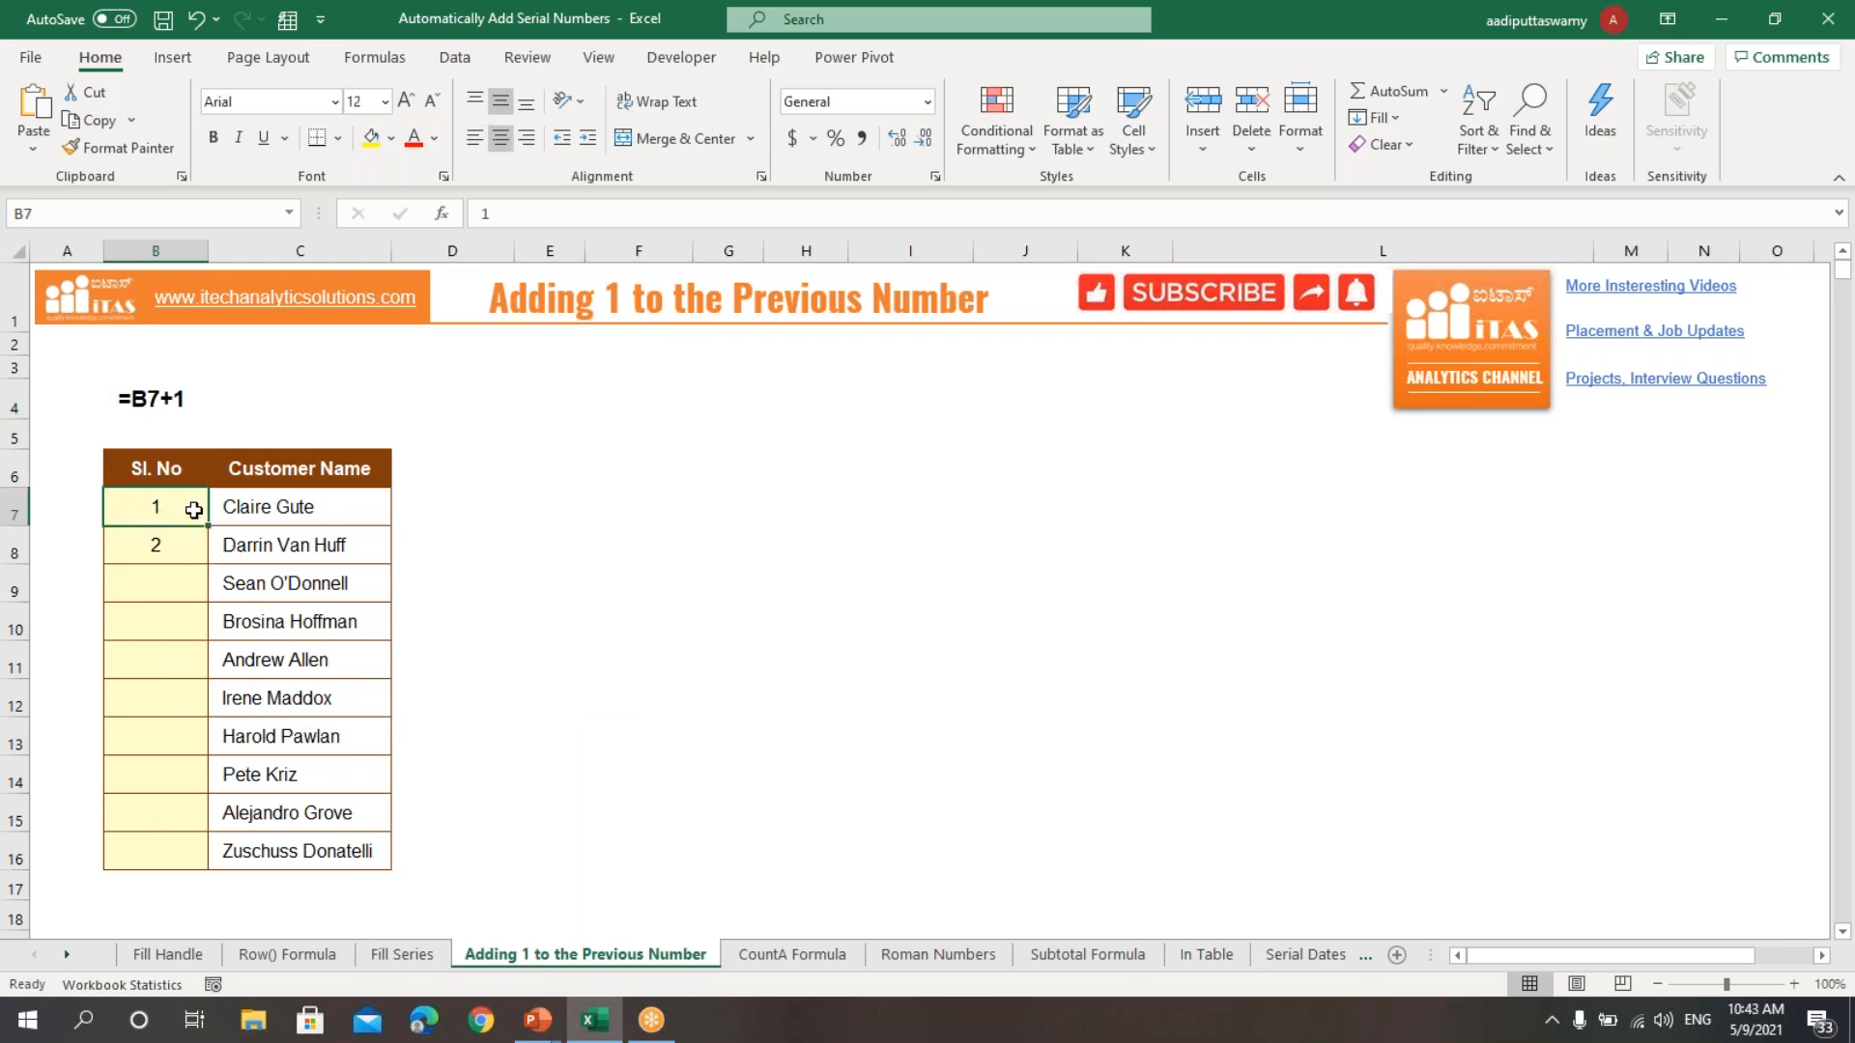
type("1")
left_click(668, 599)
- Enter the formula =B7+1 in cell B8
left_click(178, 553)
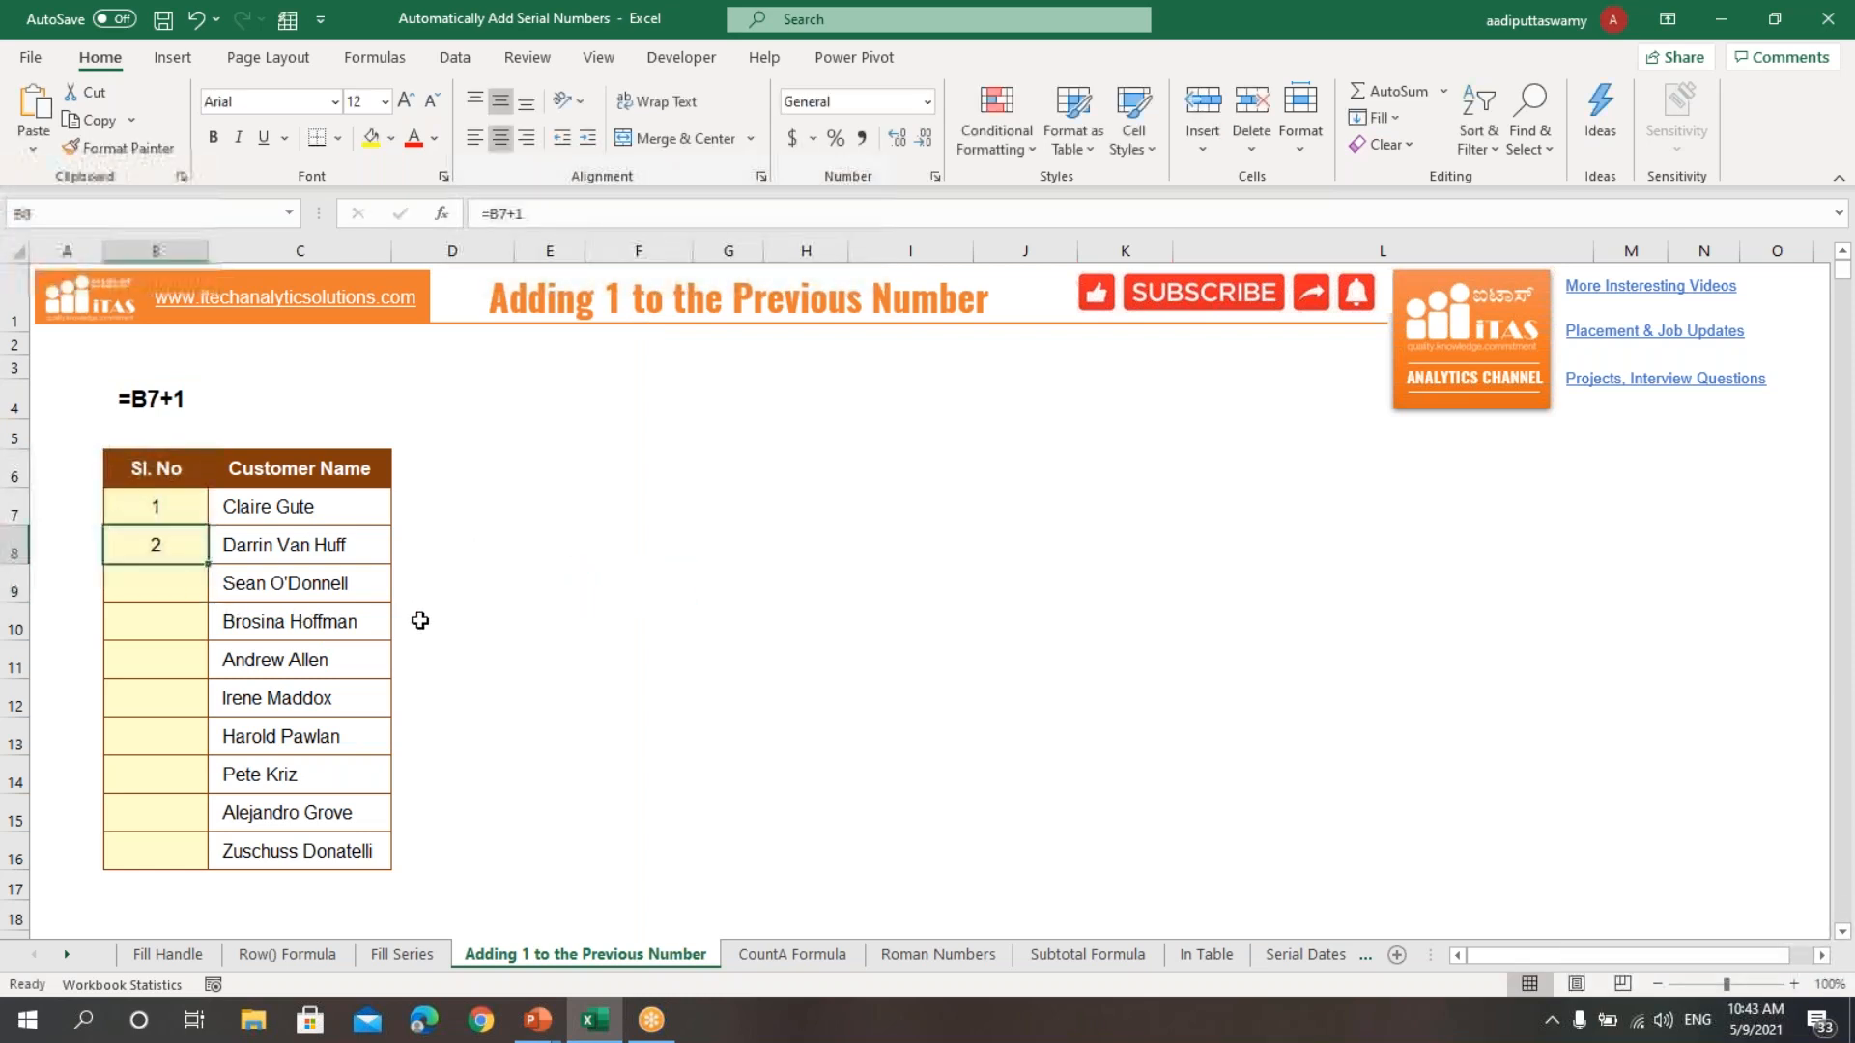
type("=")
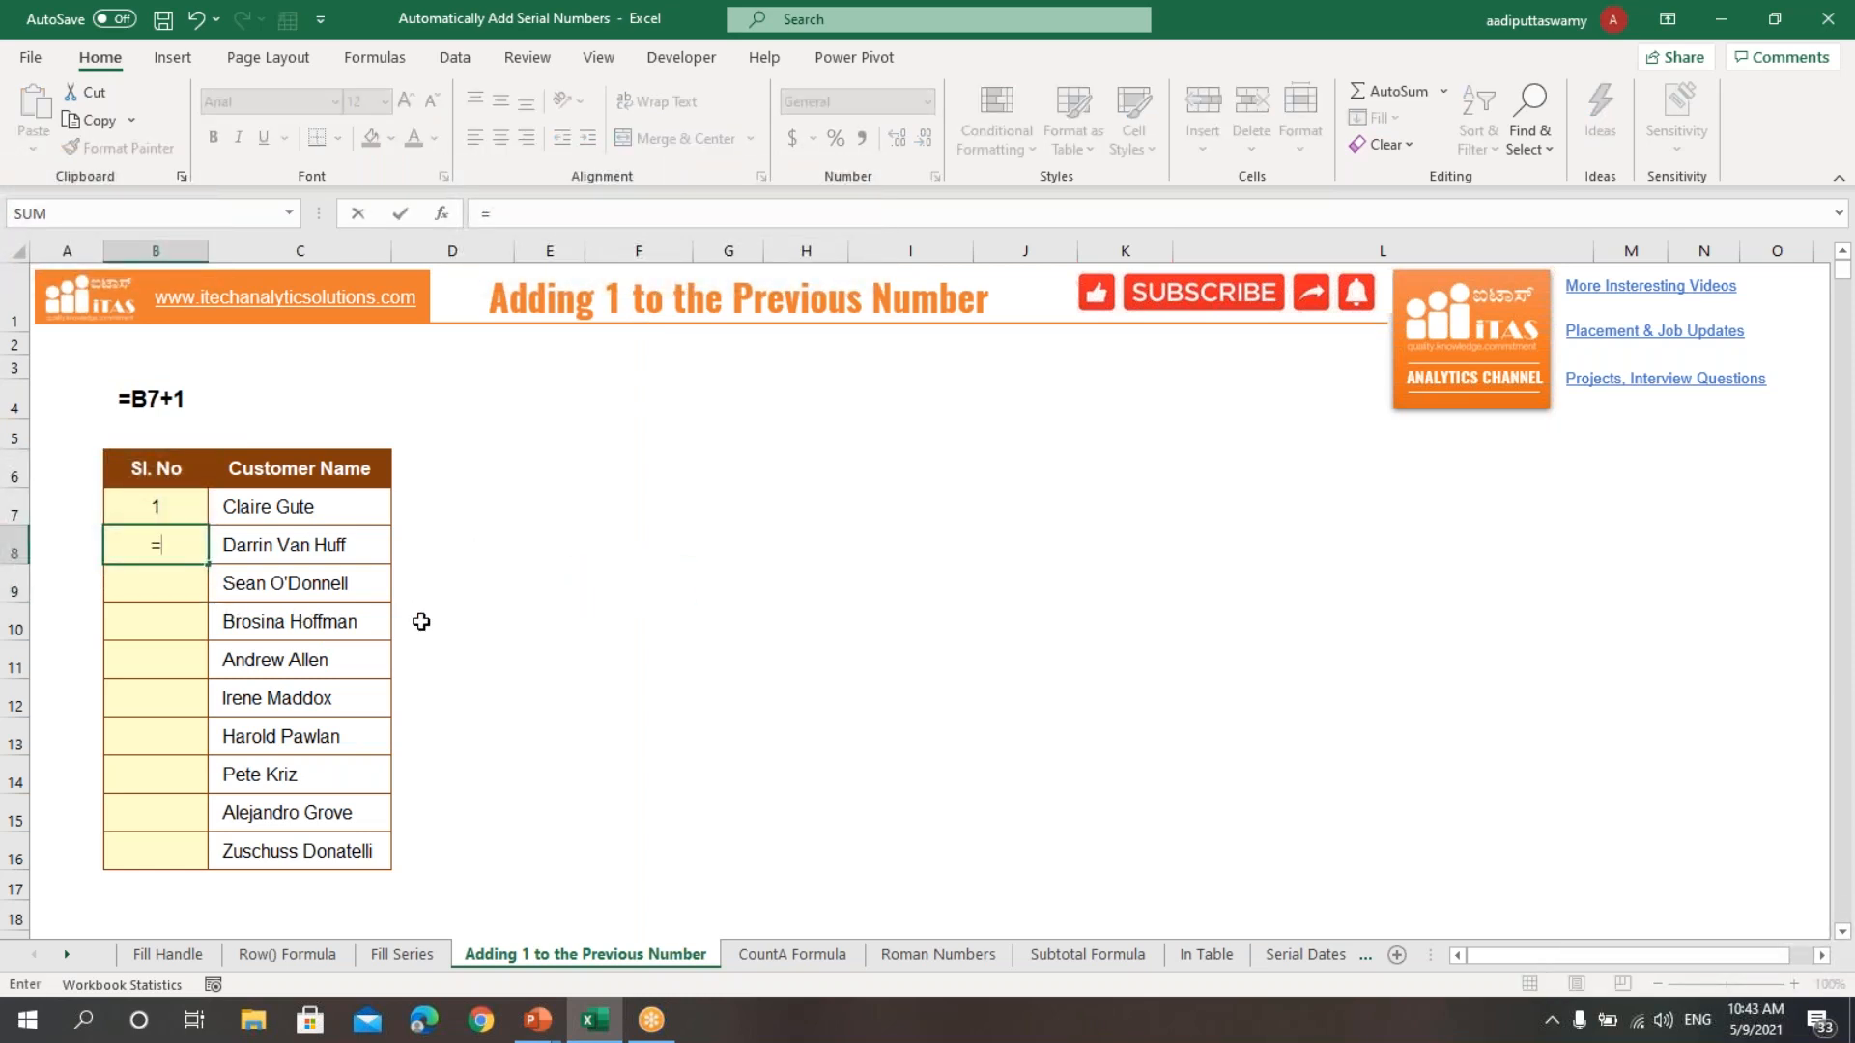
key("Up")
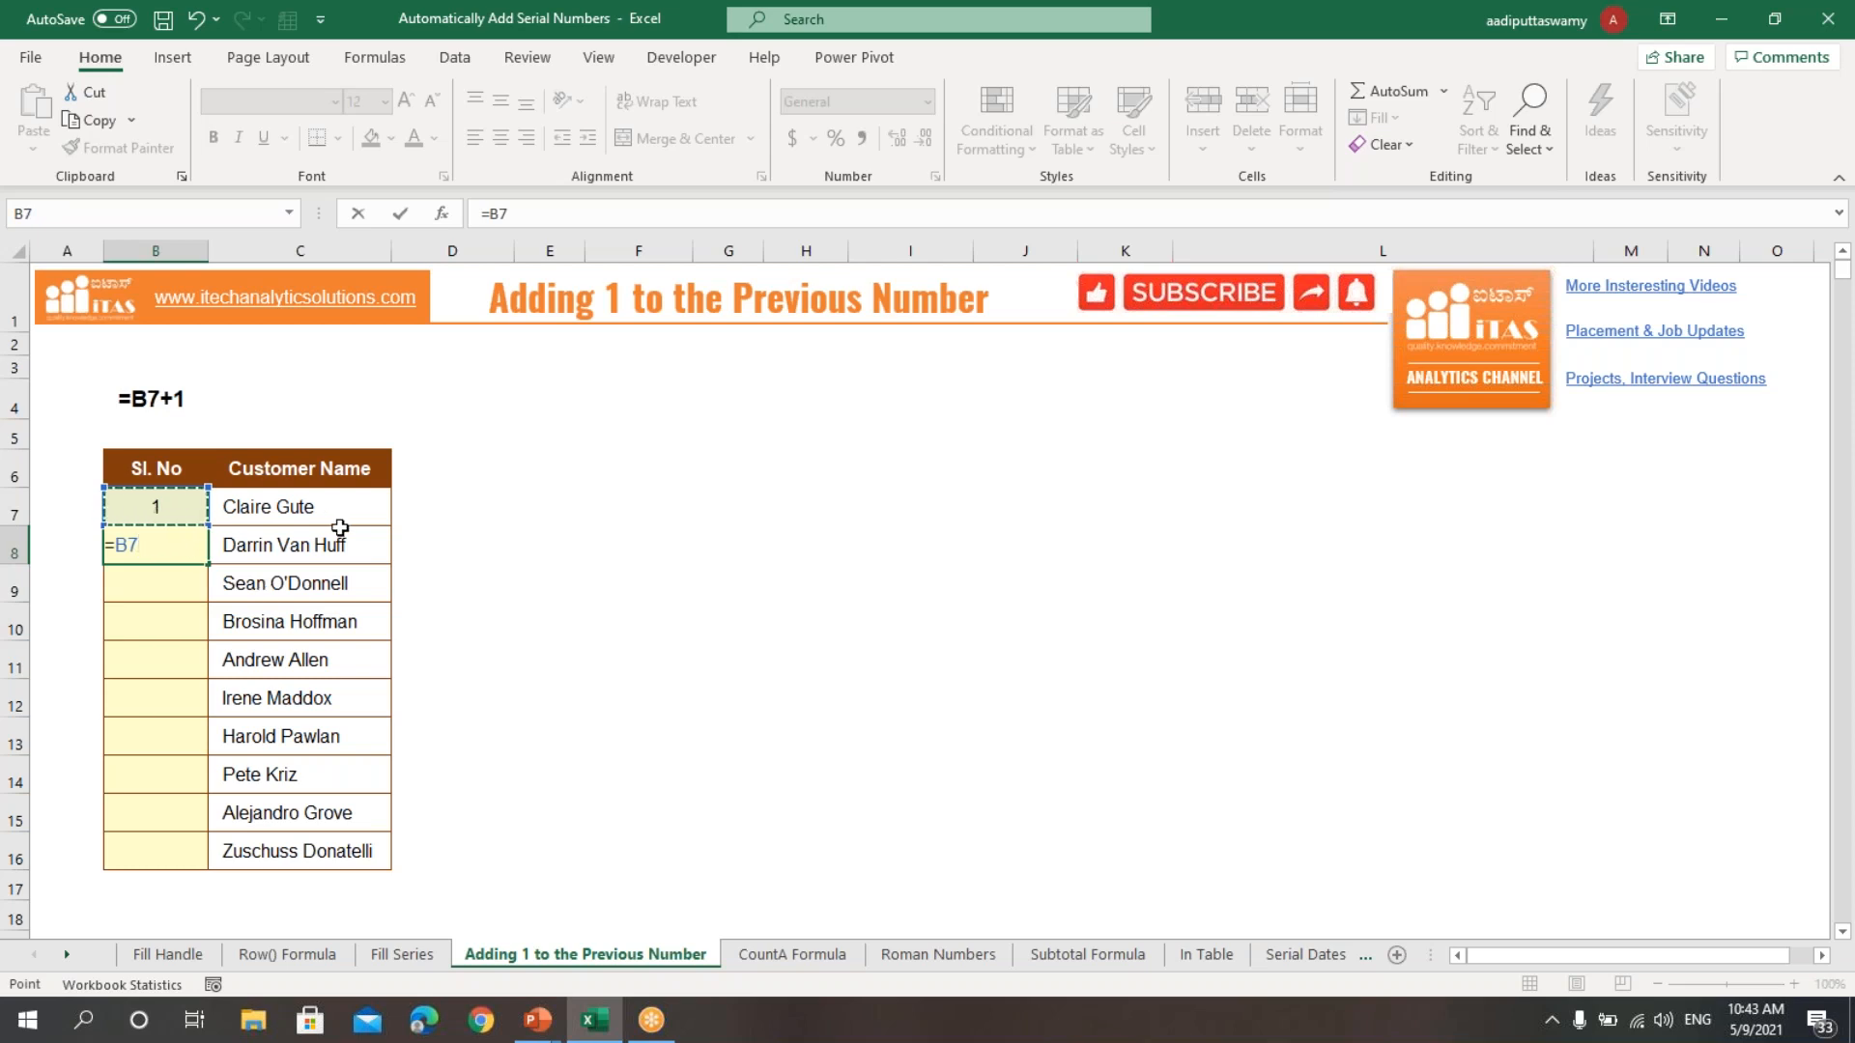
type("+1")
key("Return")
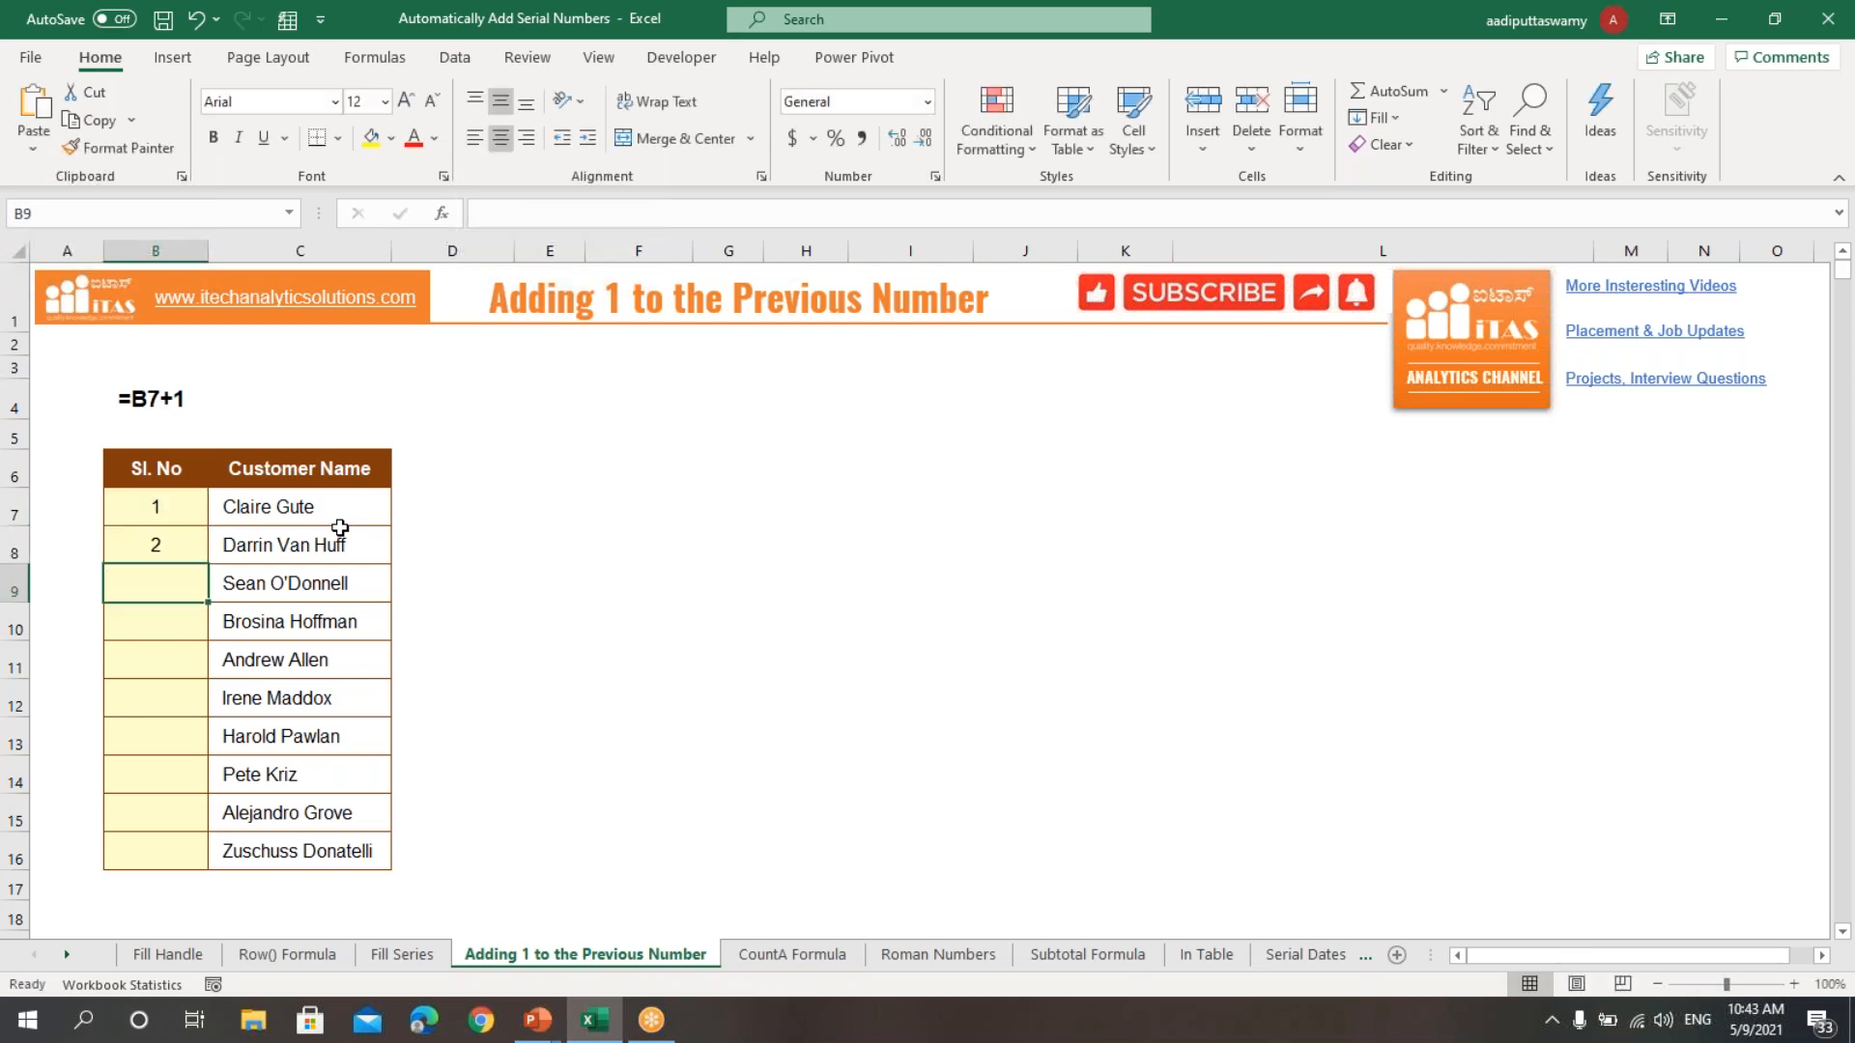
- Copy the =B7+1 formula from B8 down to B16 and check the numbered column
left_click(183, 541)
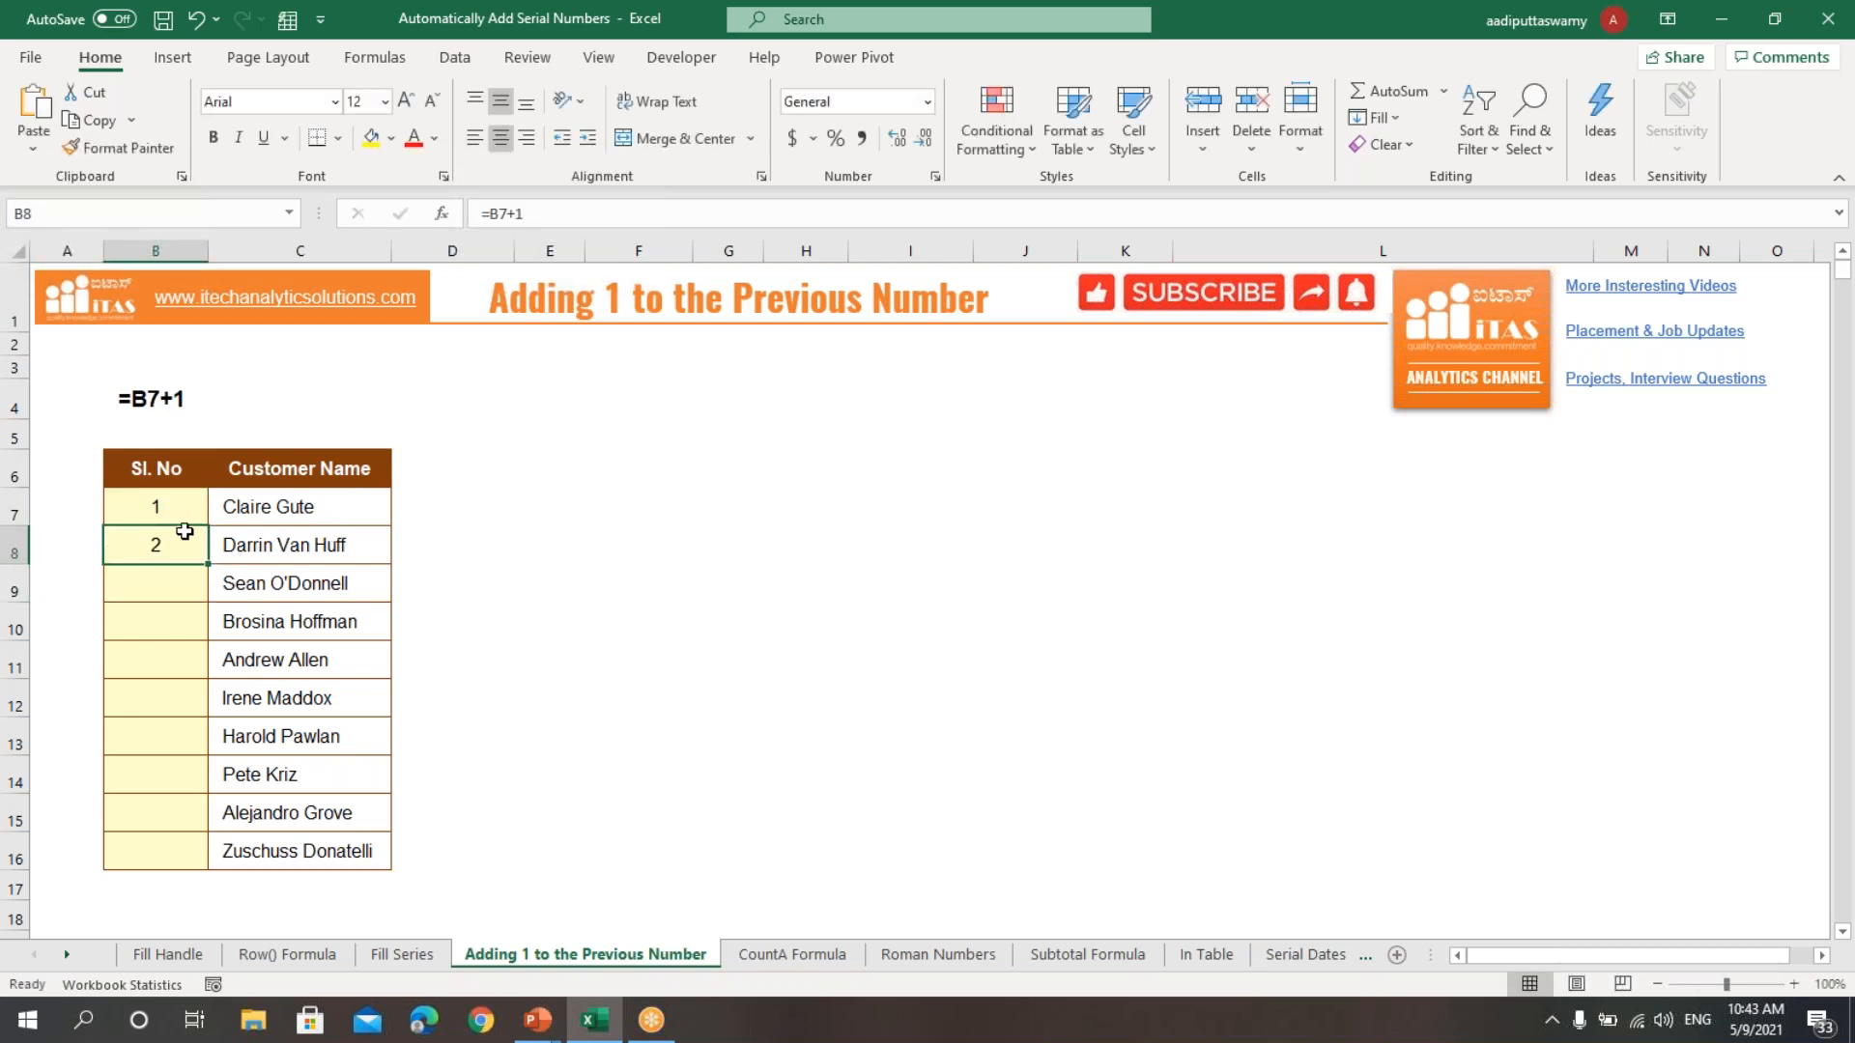
left_click_drag(208, 564, 201, 872)
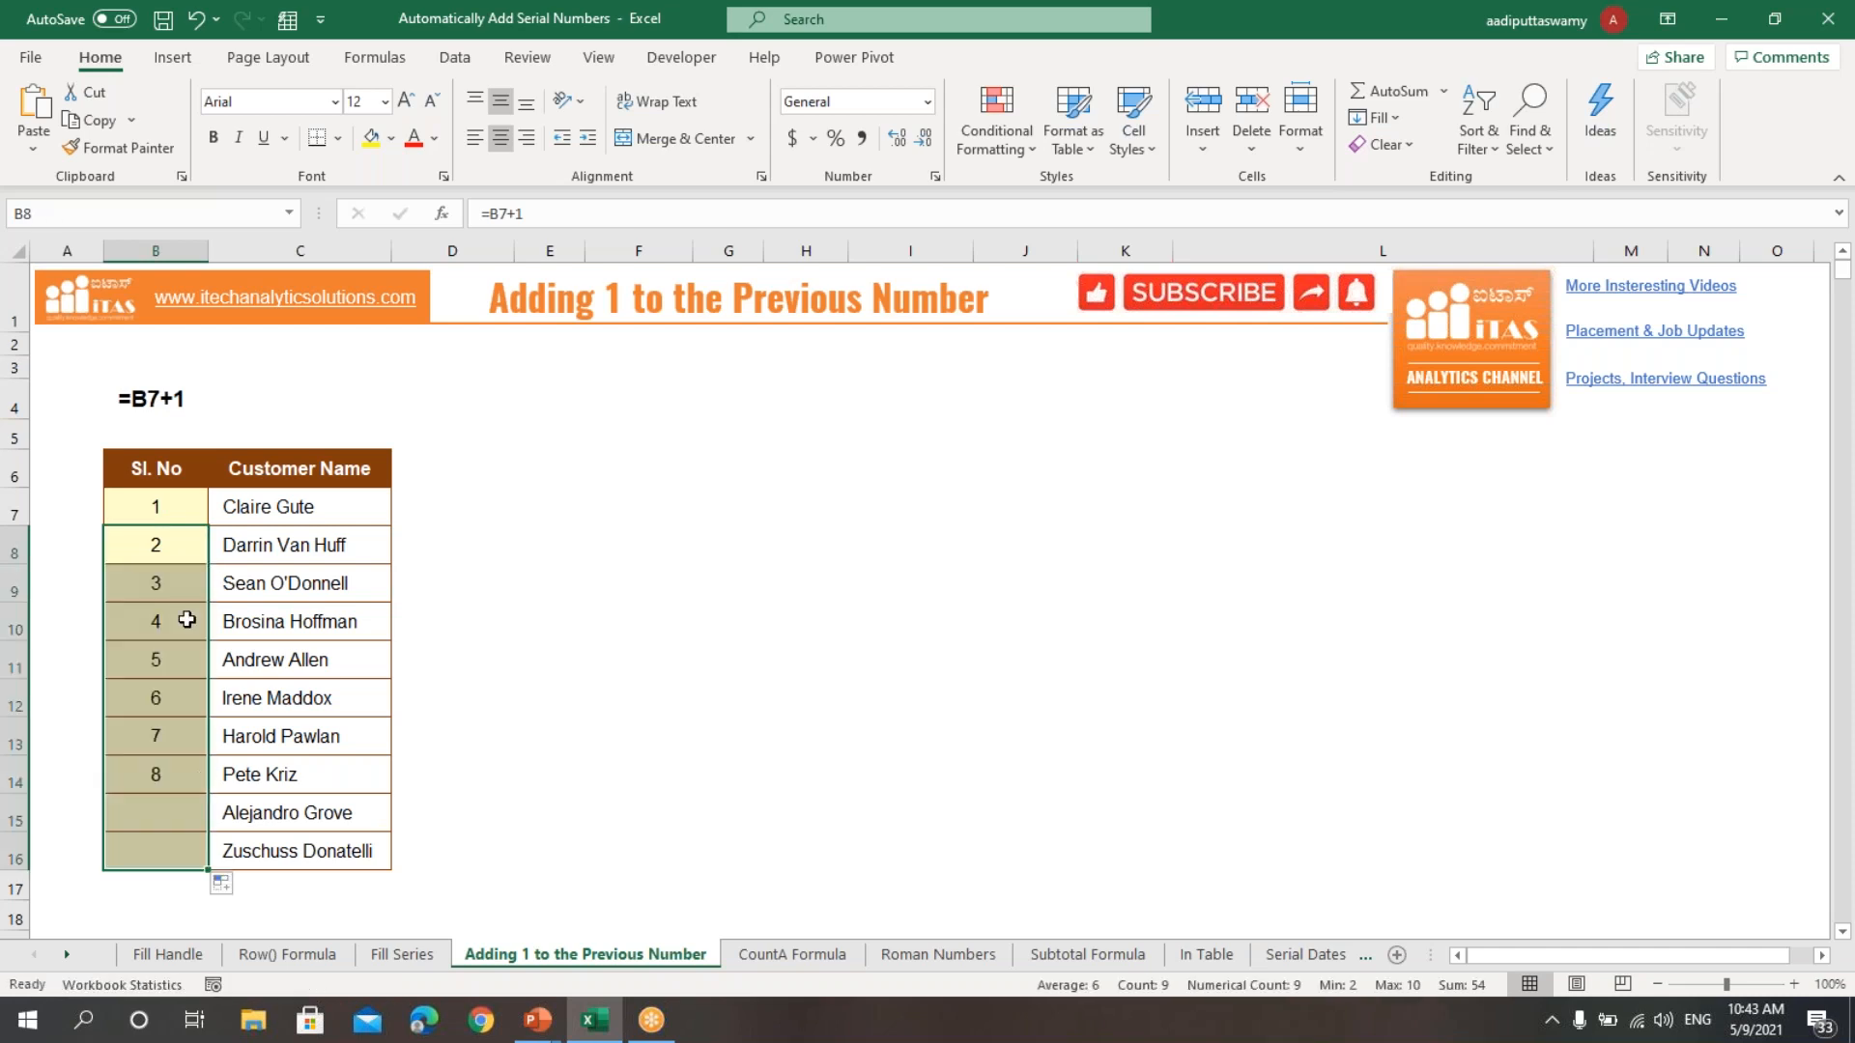
left_click_drag(183, 510, 187, 842)
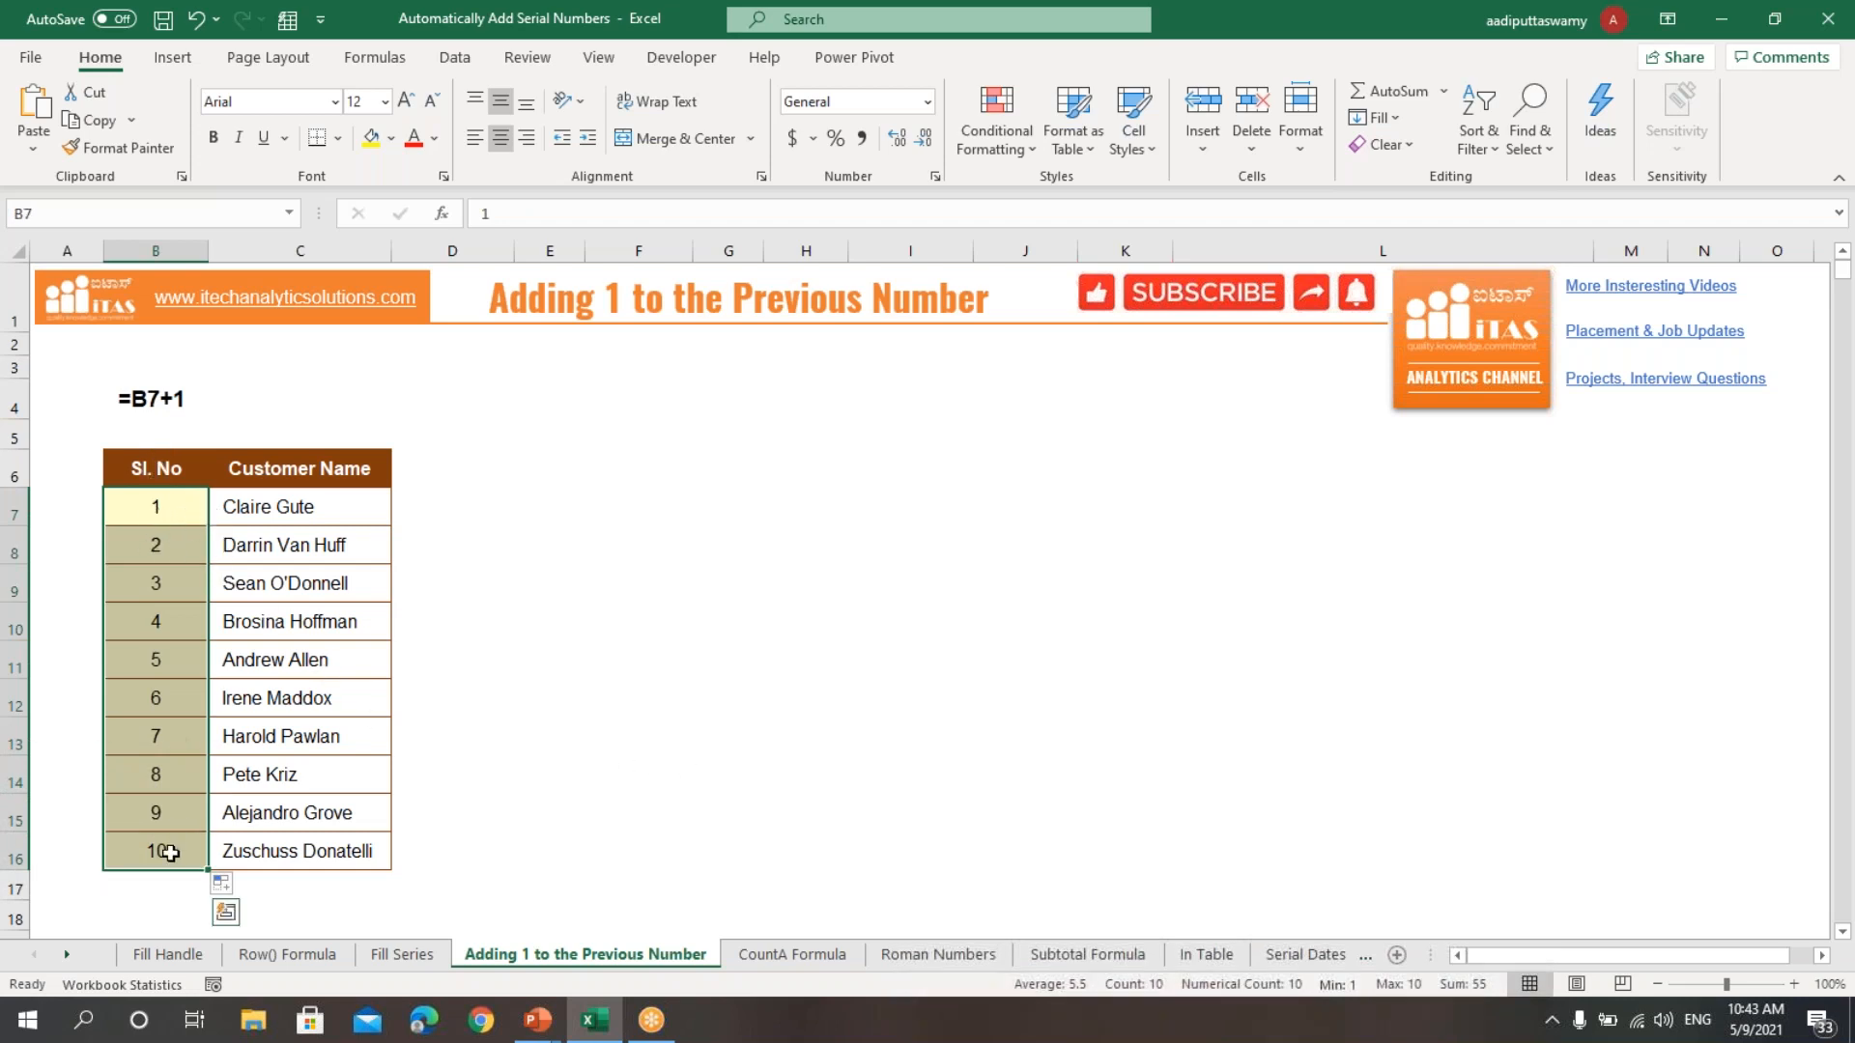
left_click(533, 662)
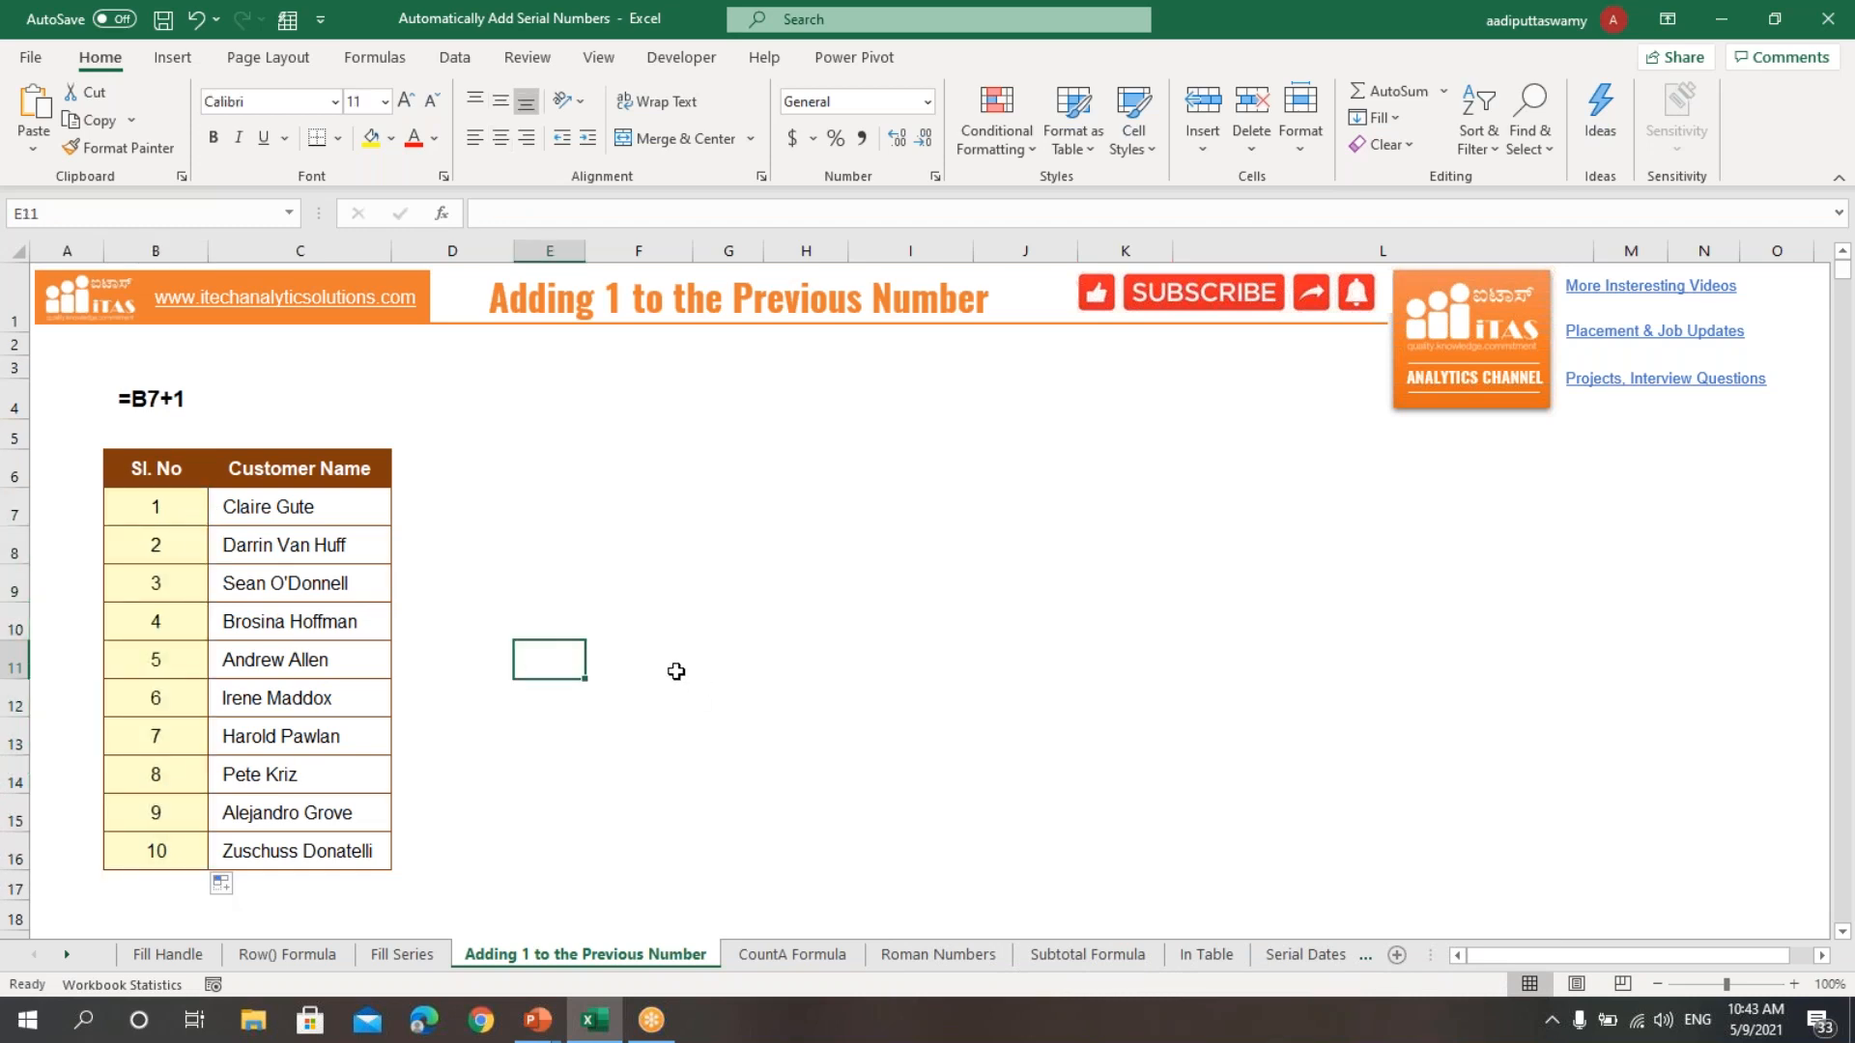
- On the CountA Formula sheet, enter the formula =COUNTA($C$7:C7) in cell B7
left_click(787, 956)
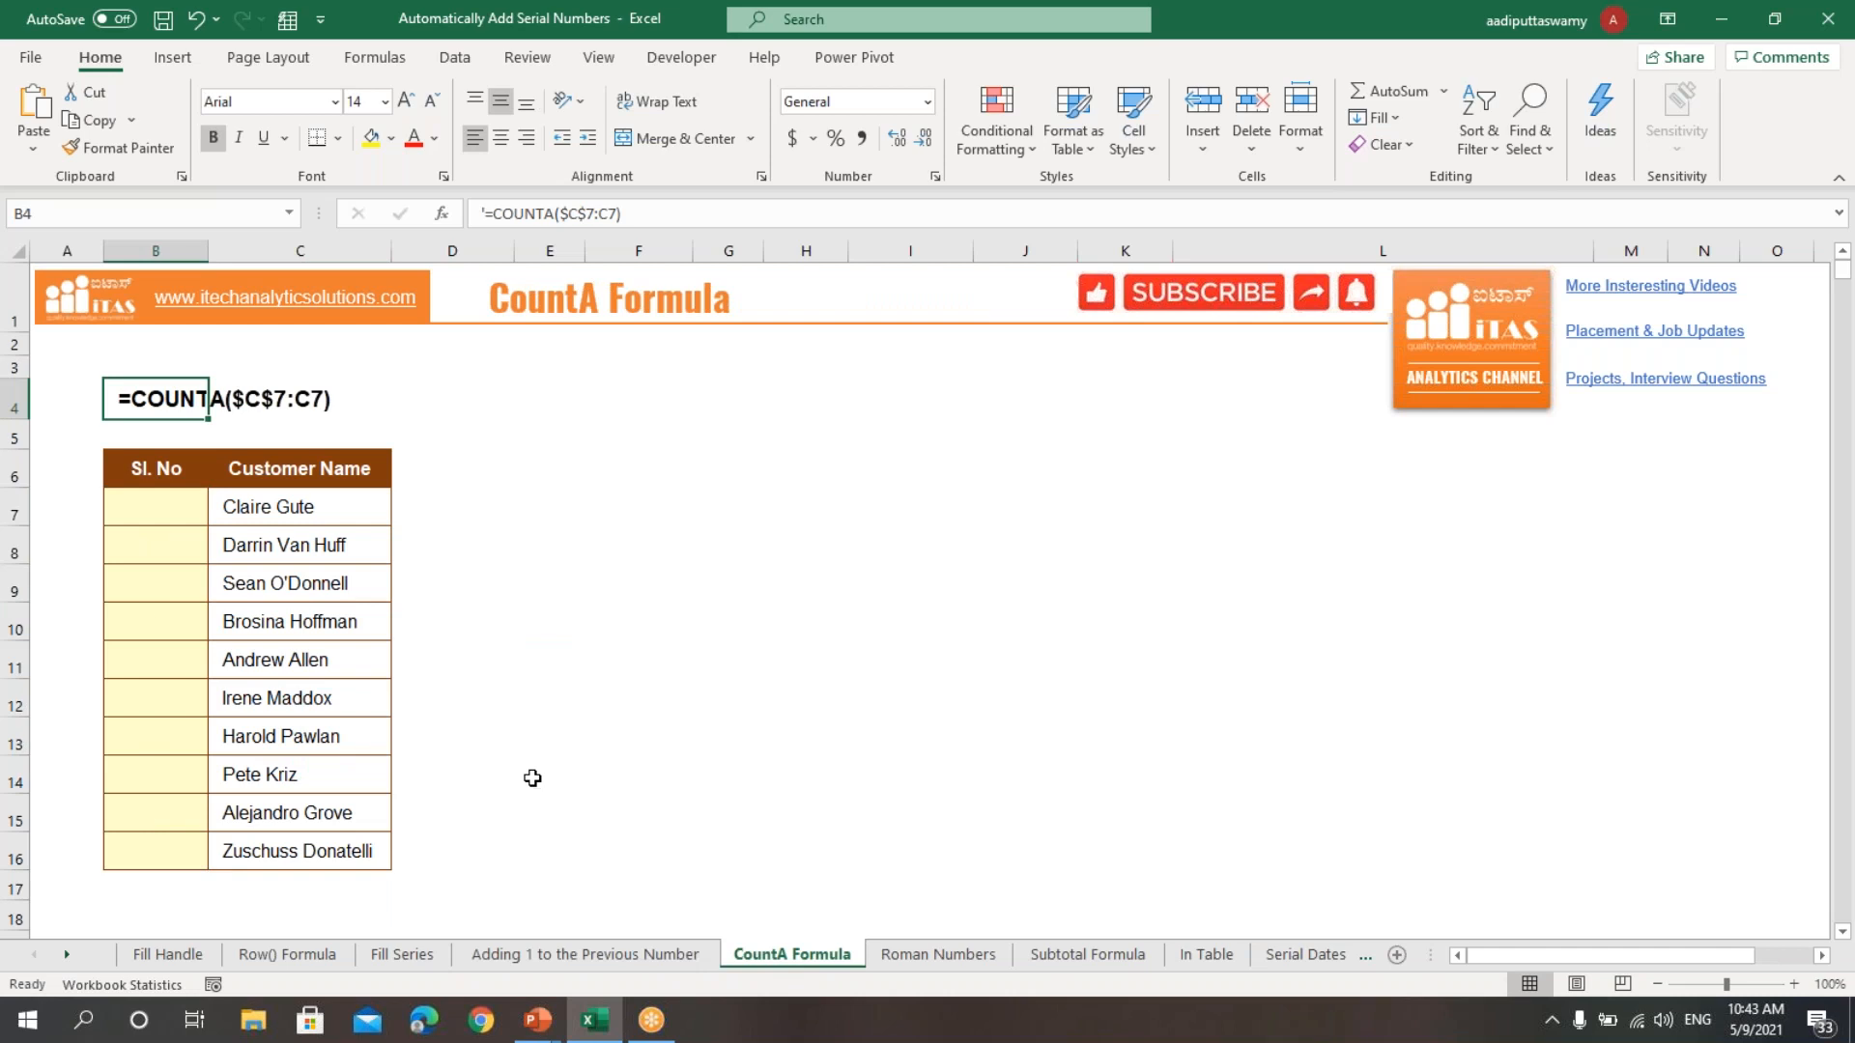
left_click(638, 628)
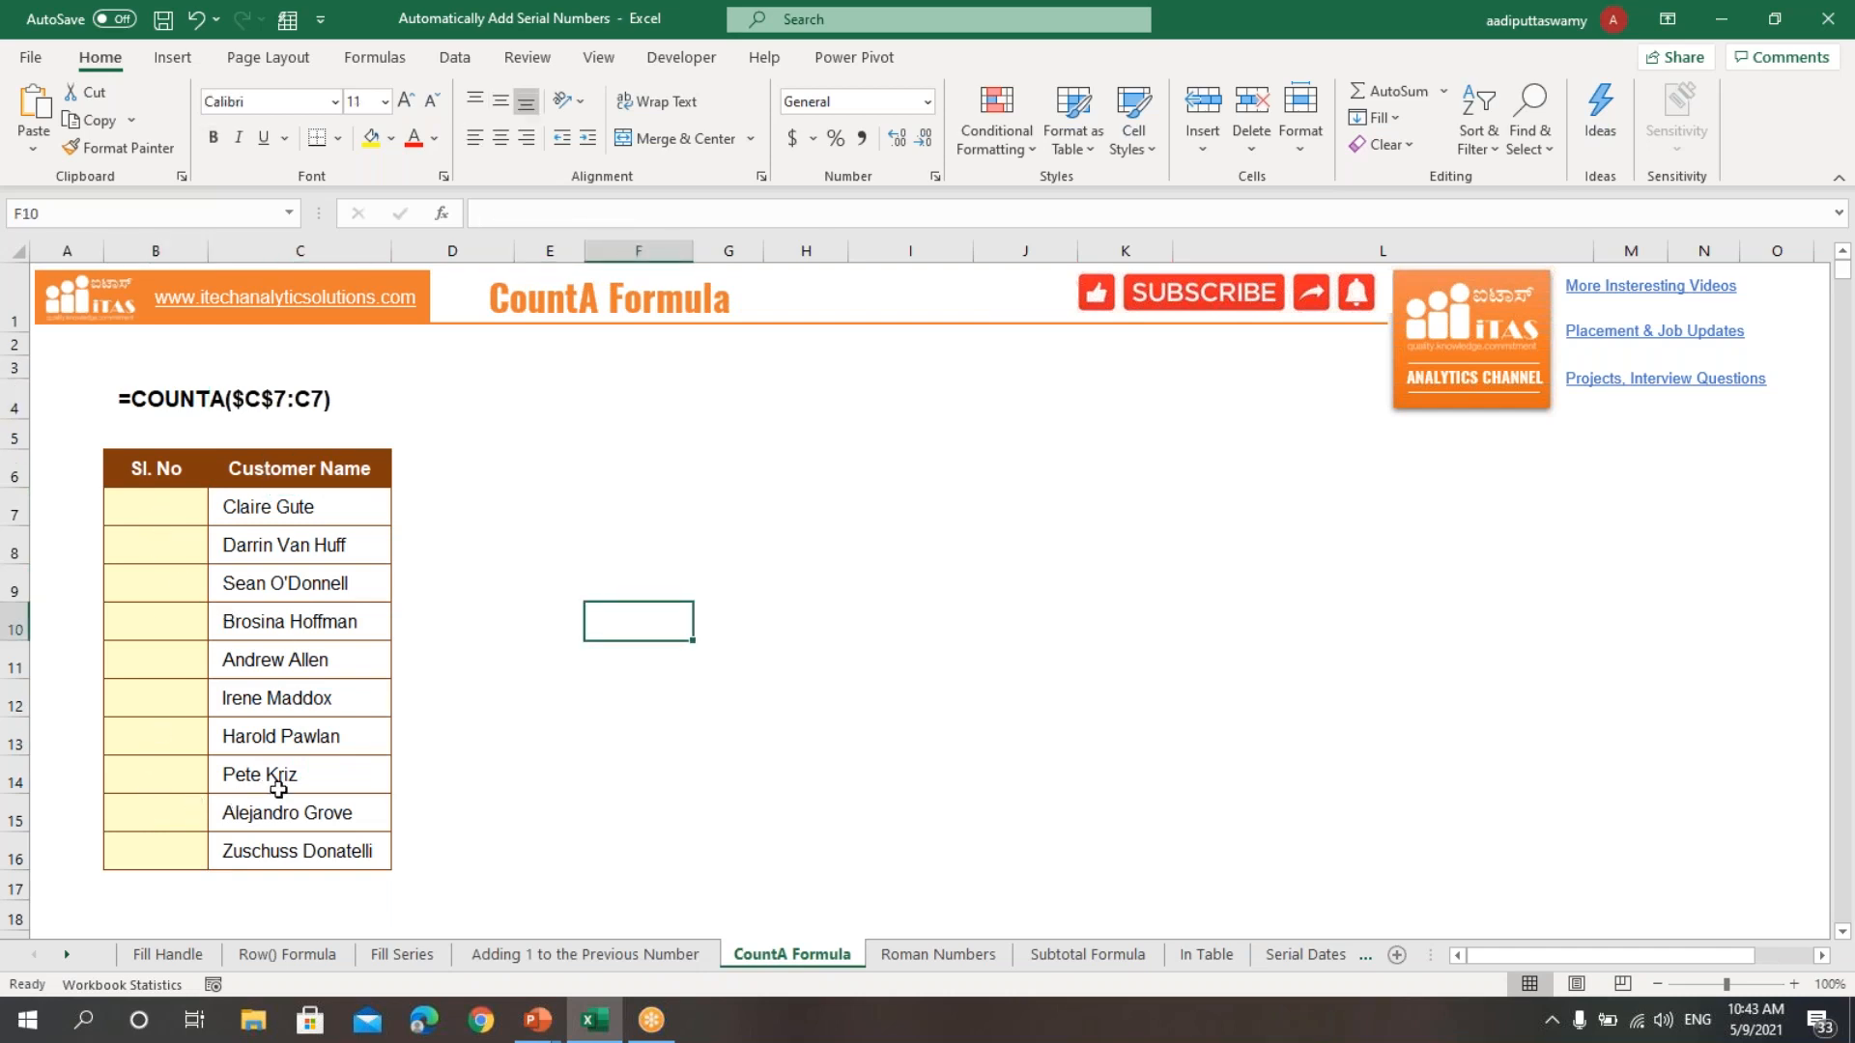
left_click(154, 514)
type("=counta")
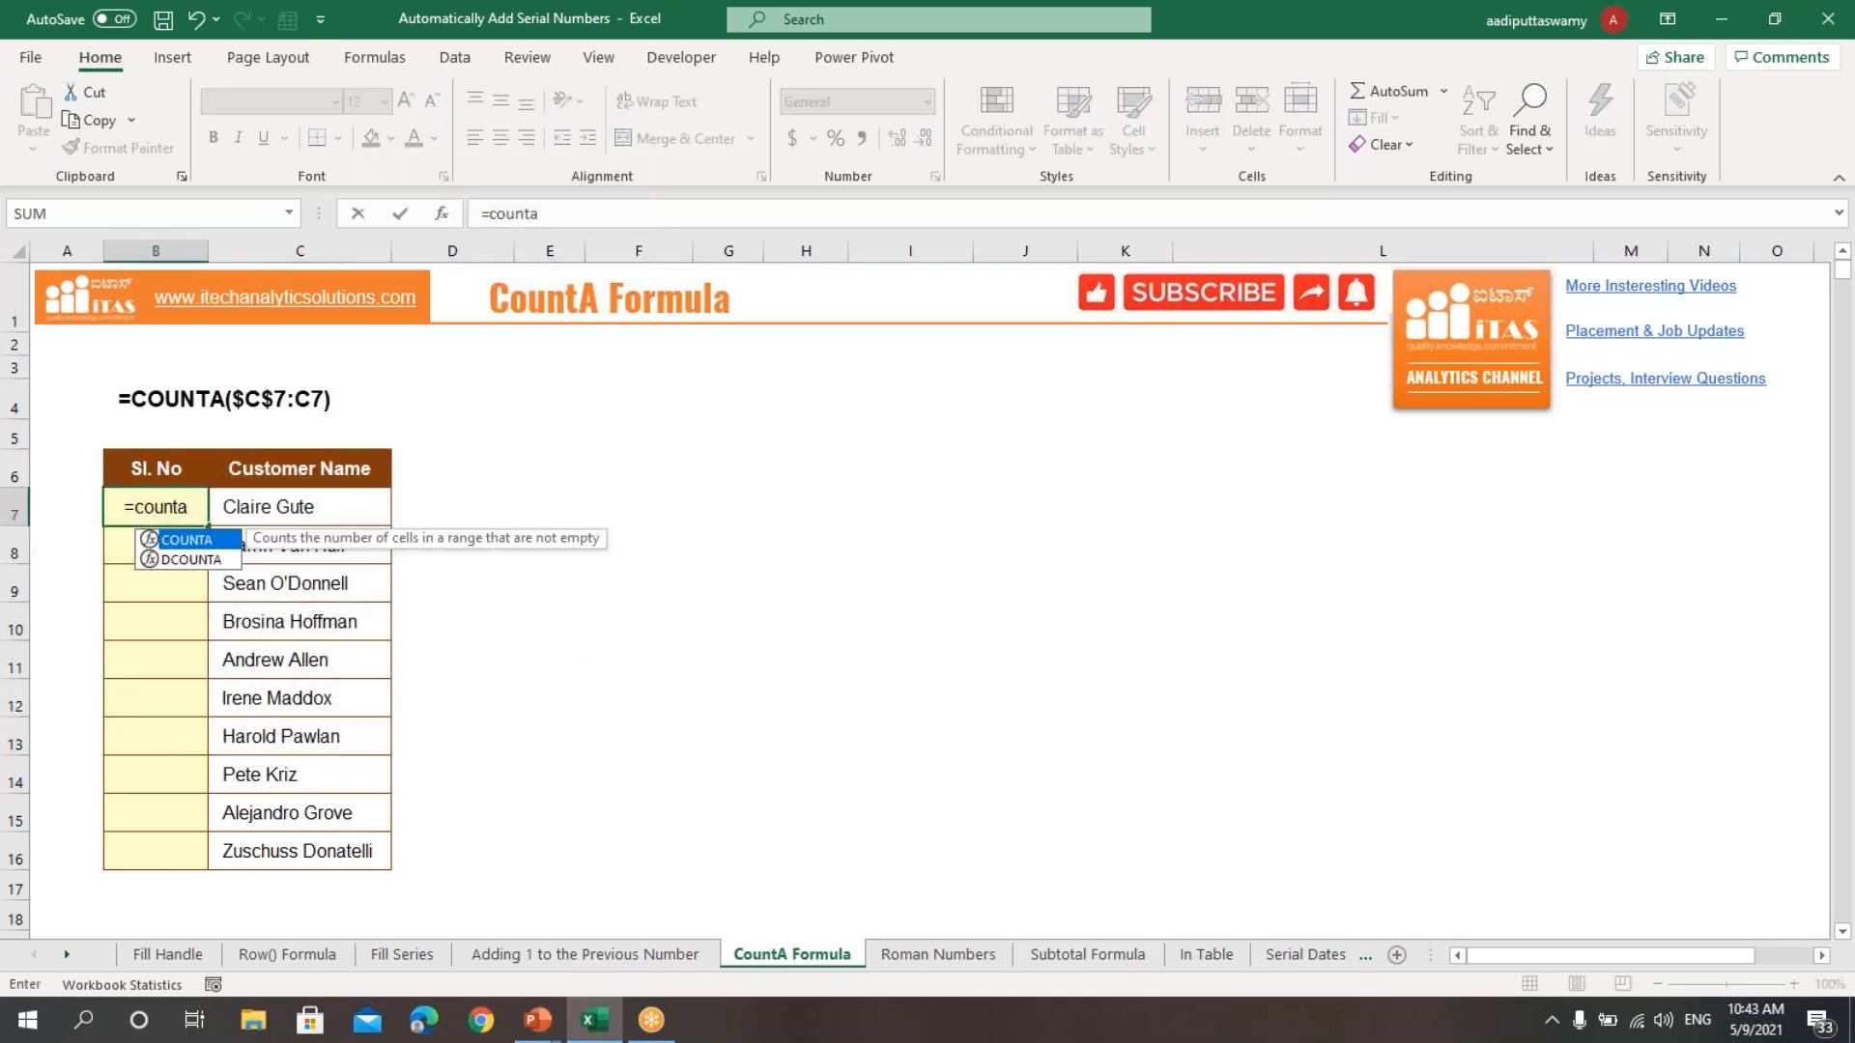
key("Tab")
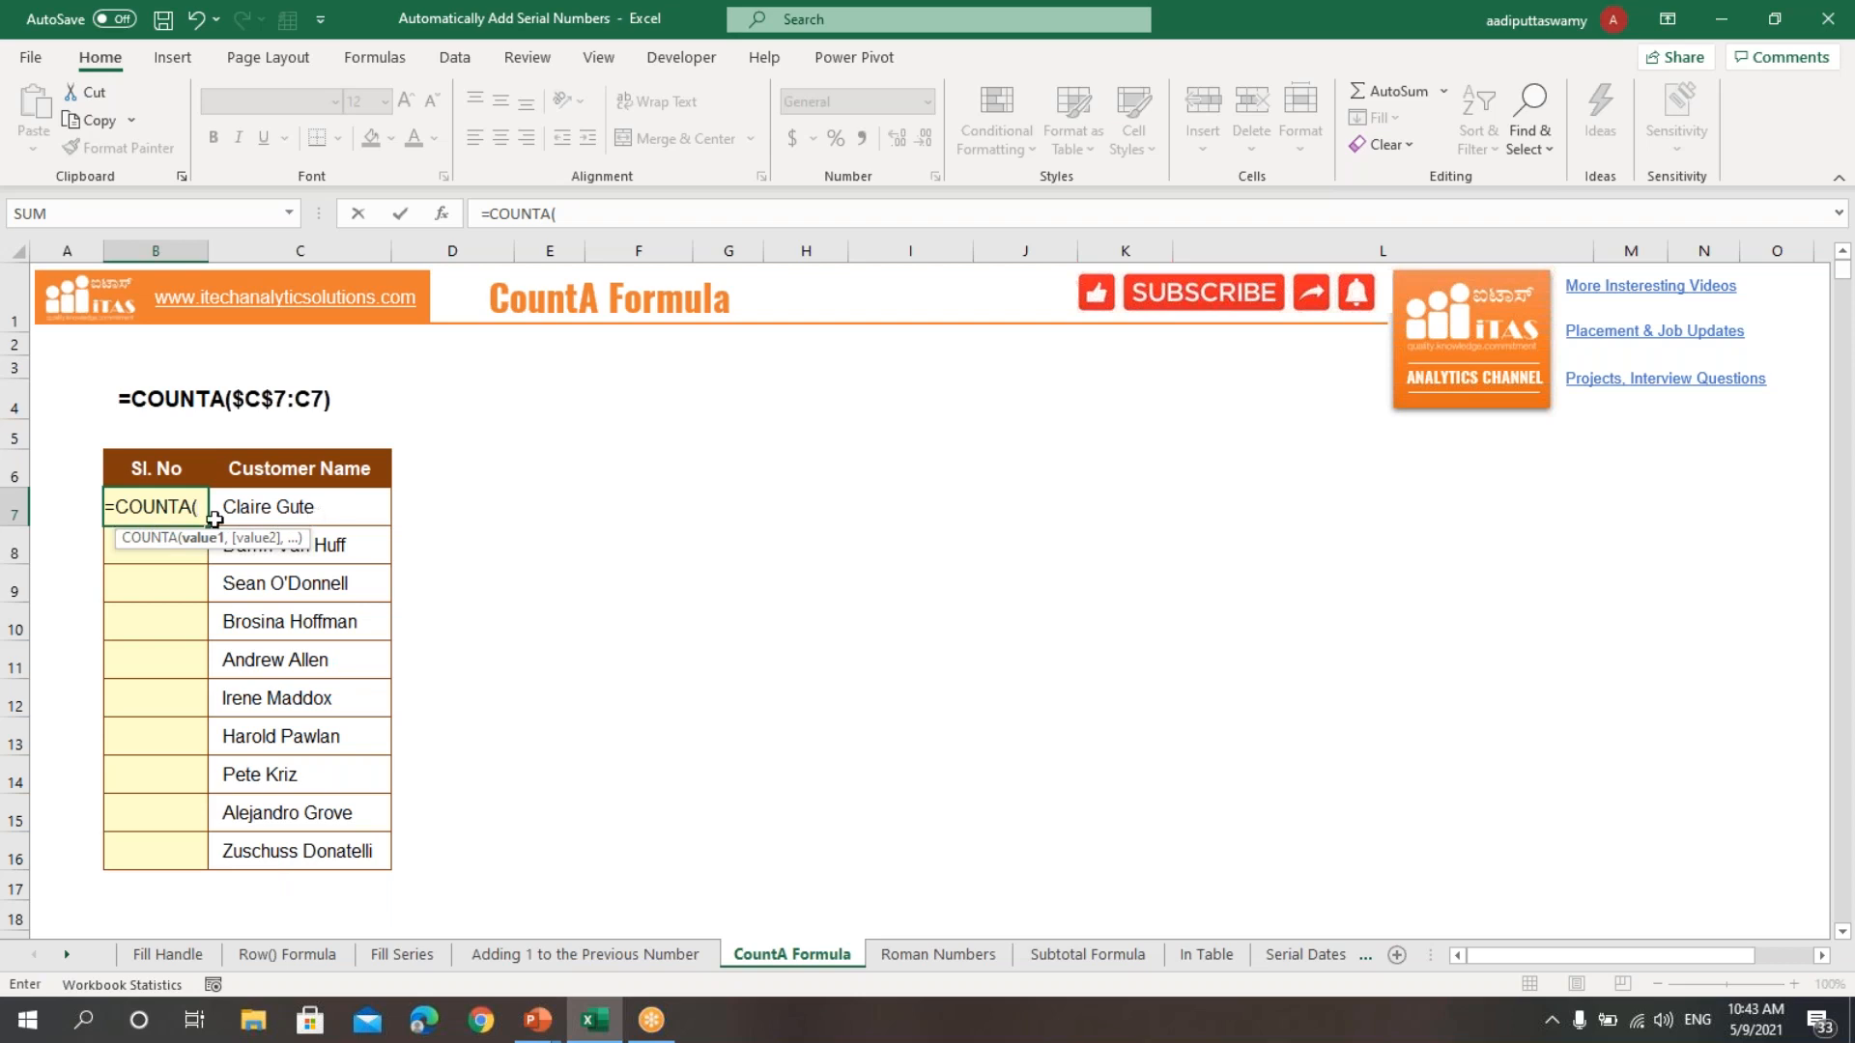
left_click(289, 509)
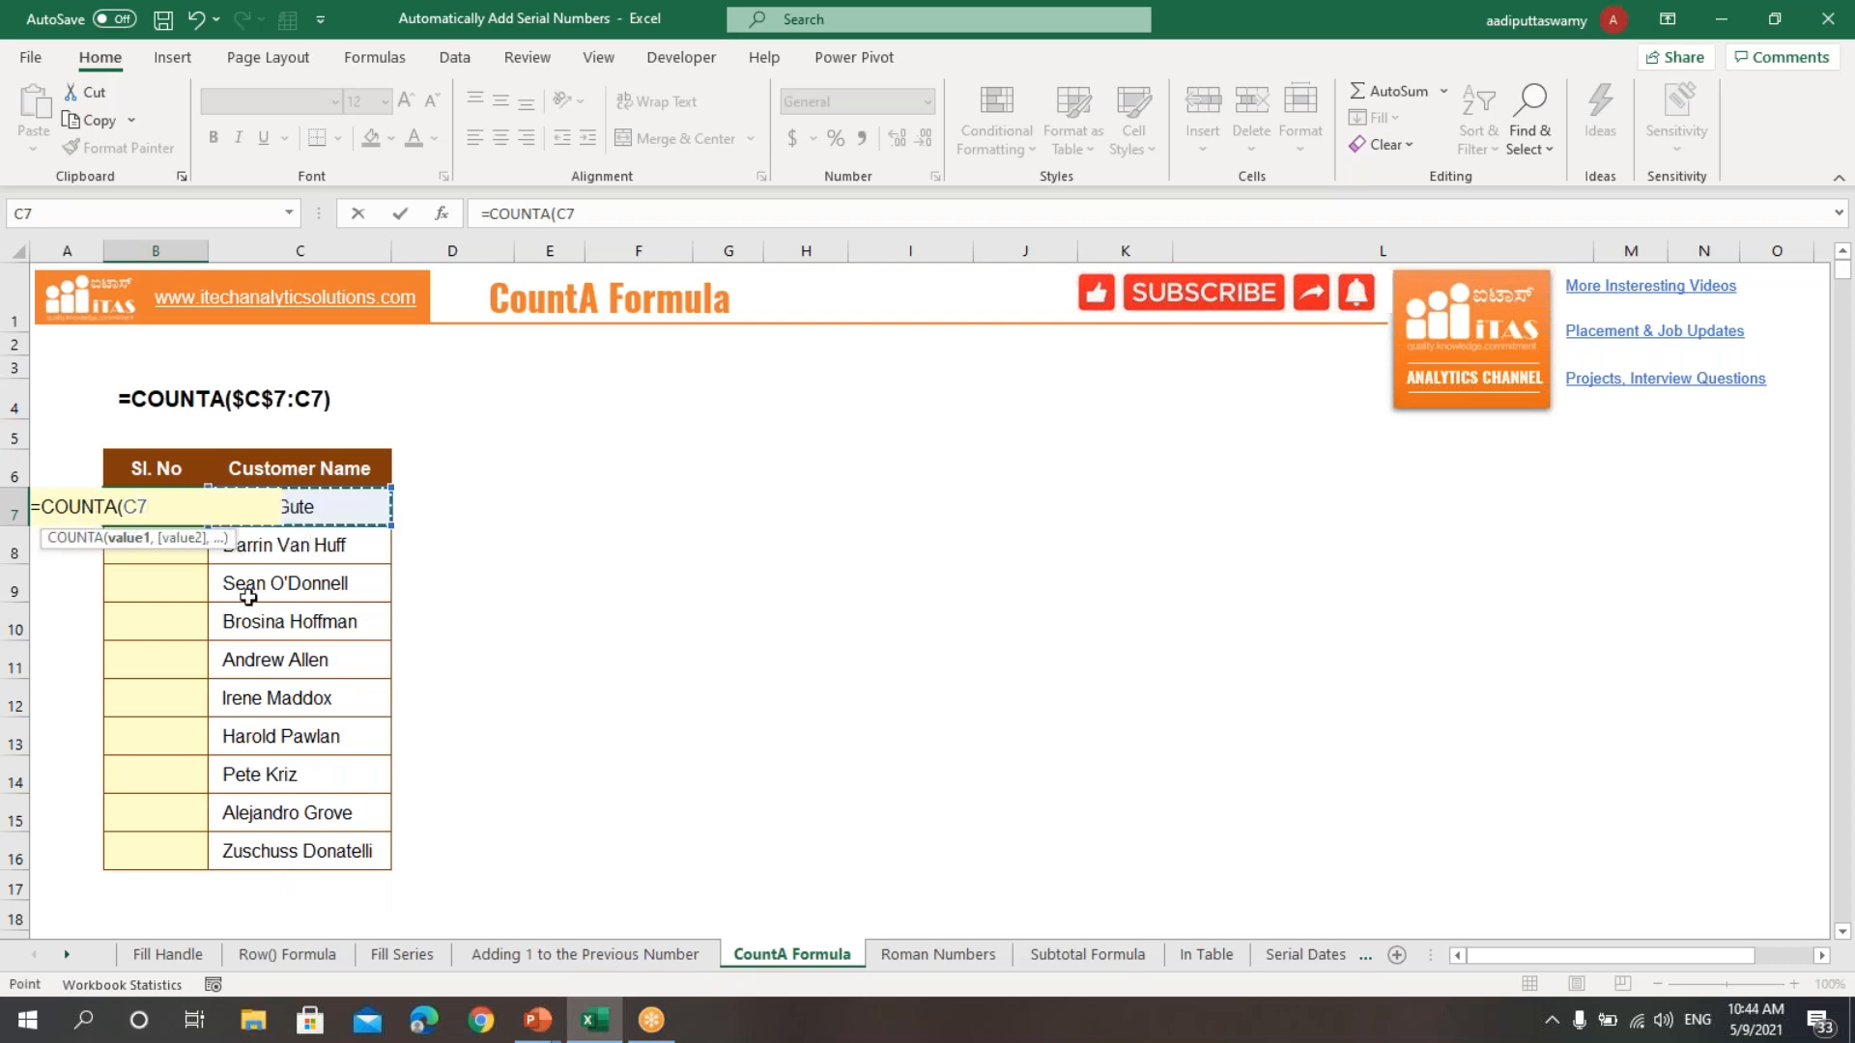
key("F8")
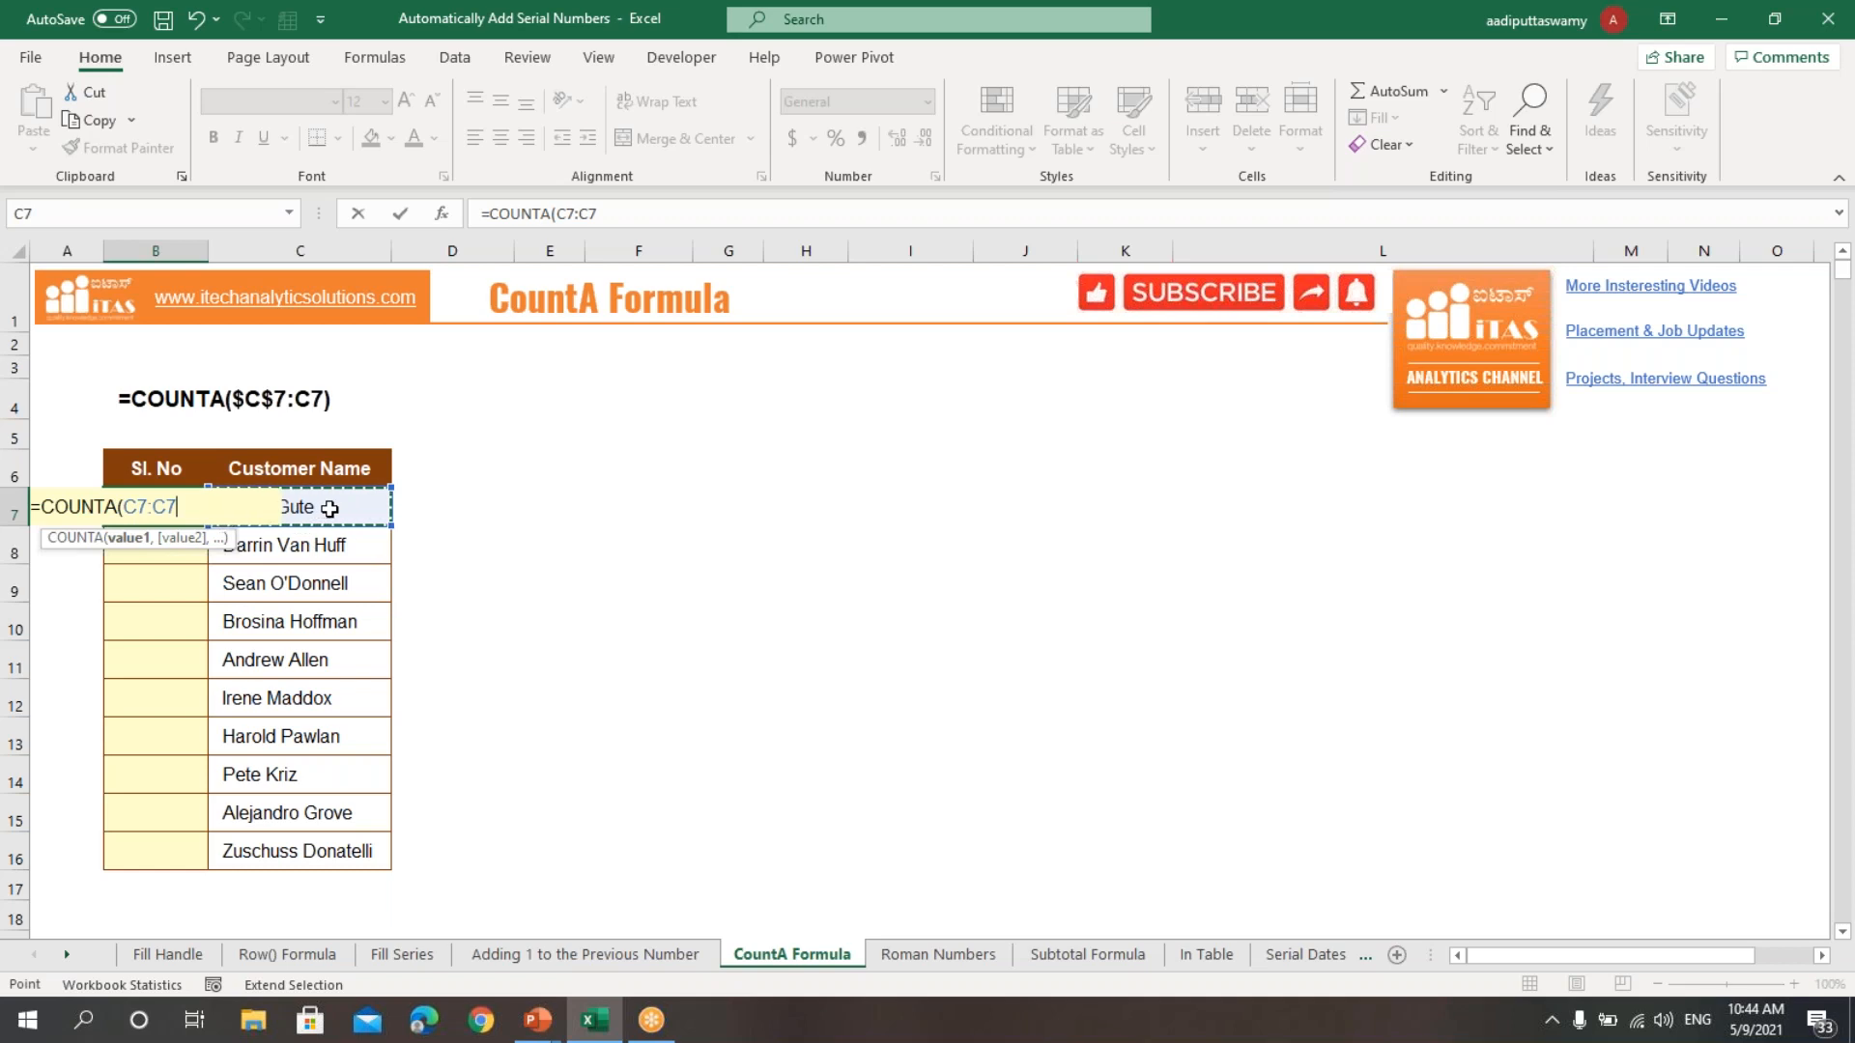
left_click(135, 509)
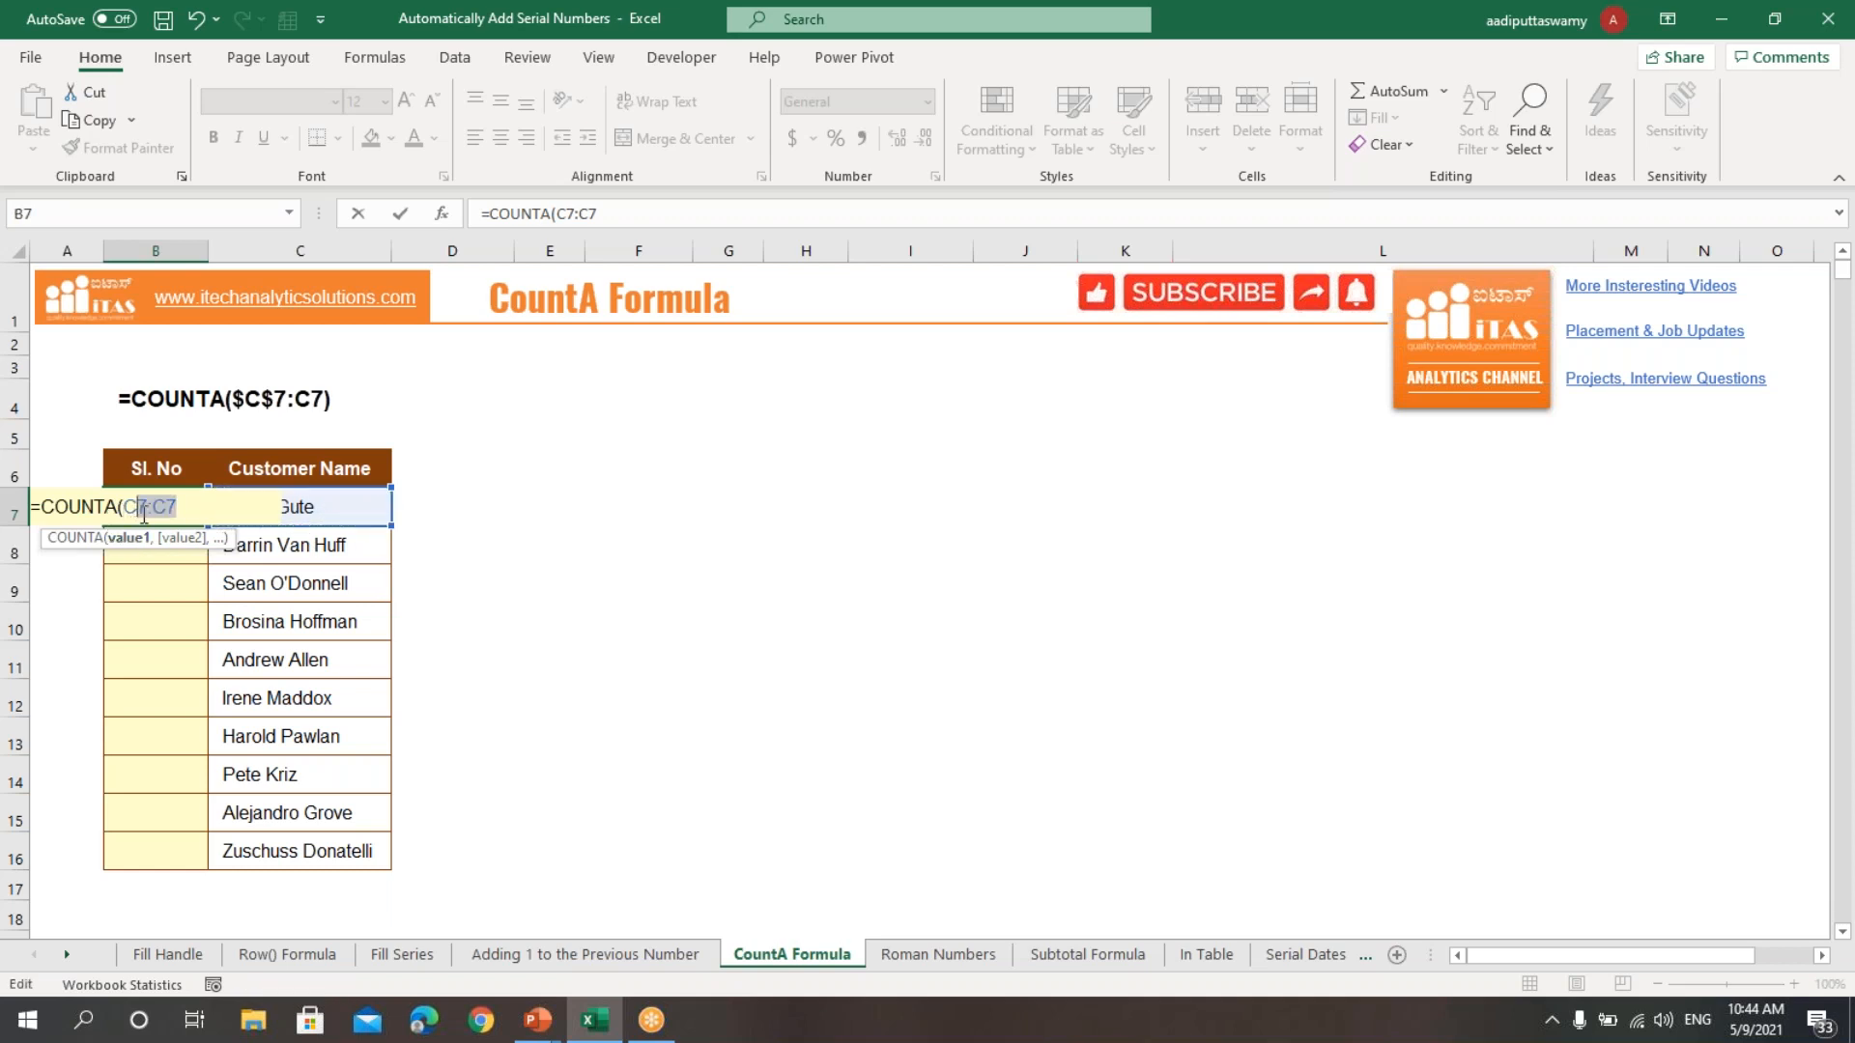
key("F4")
left_click(201, 507)
type(")")
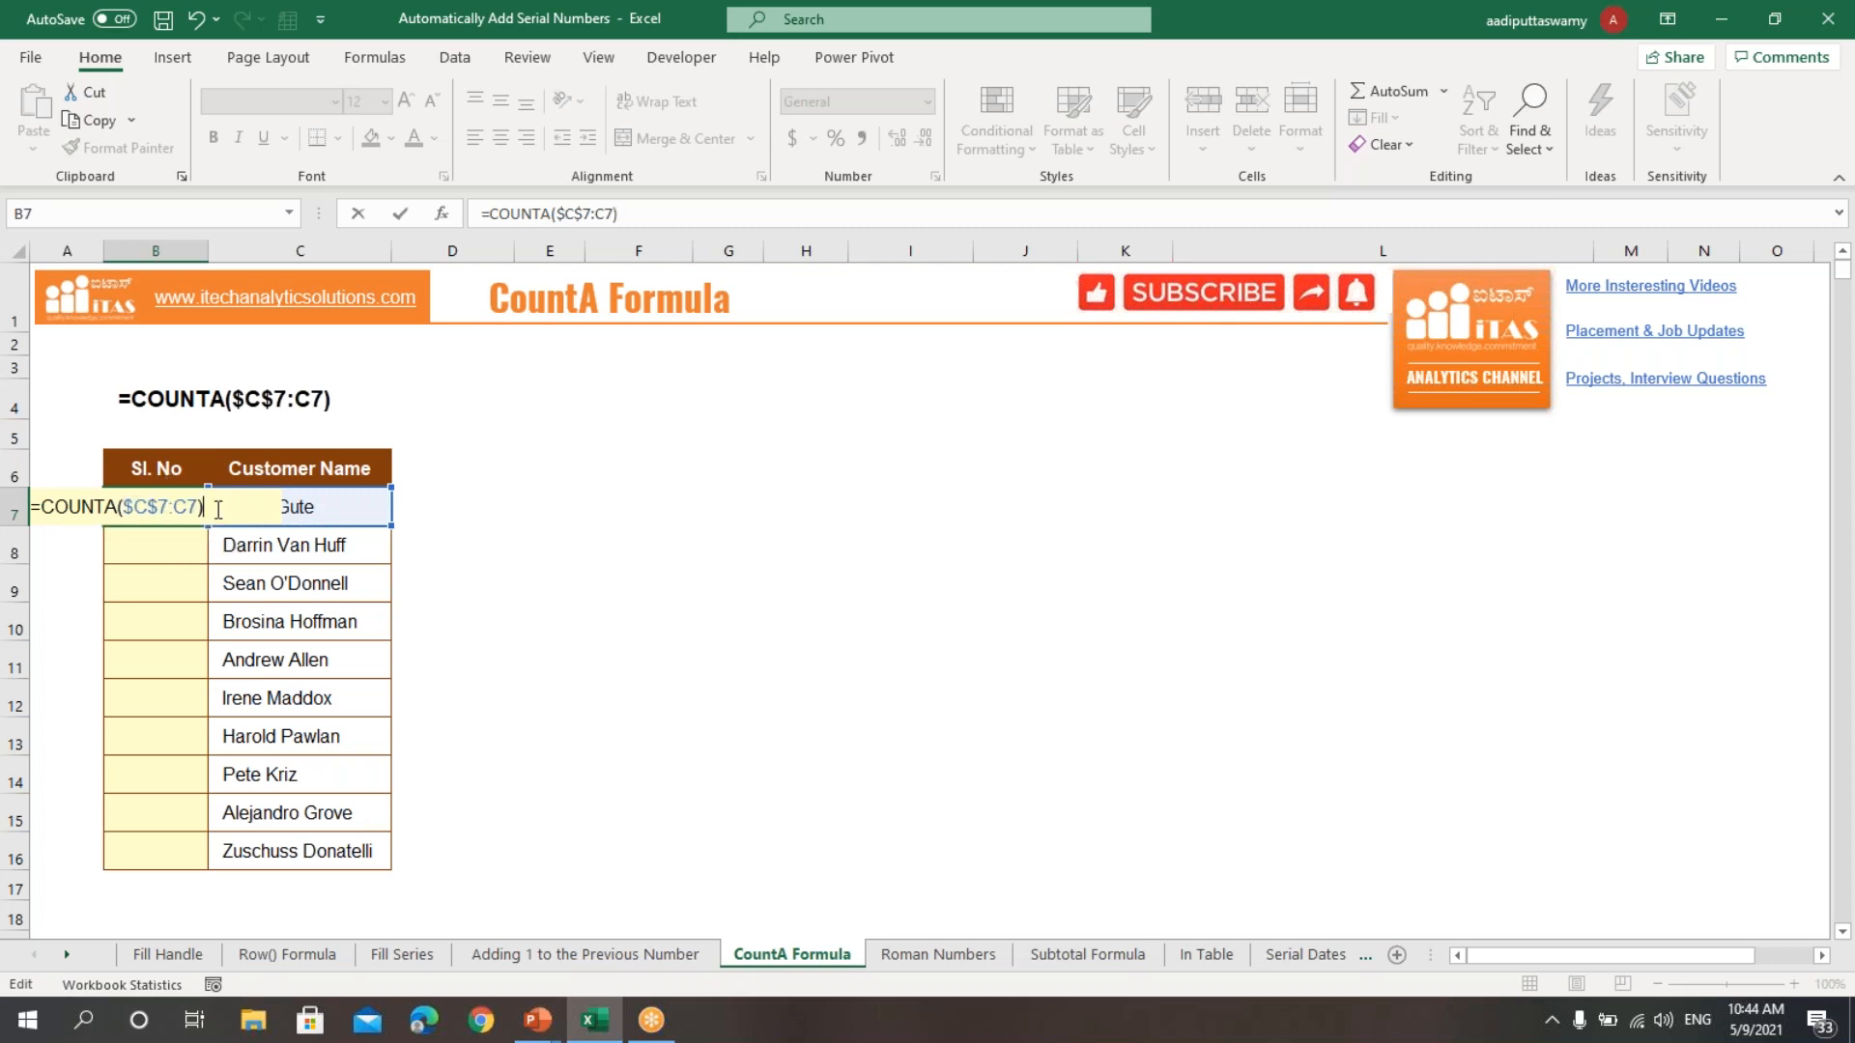
key("Return")
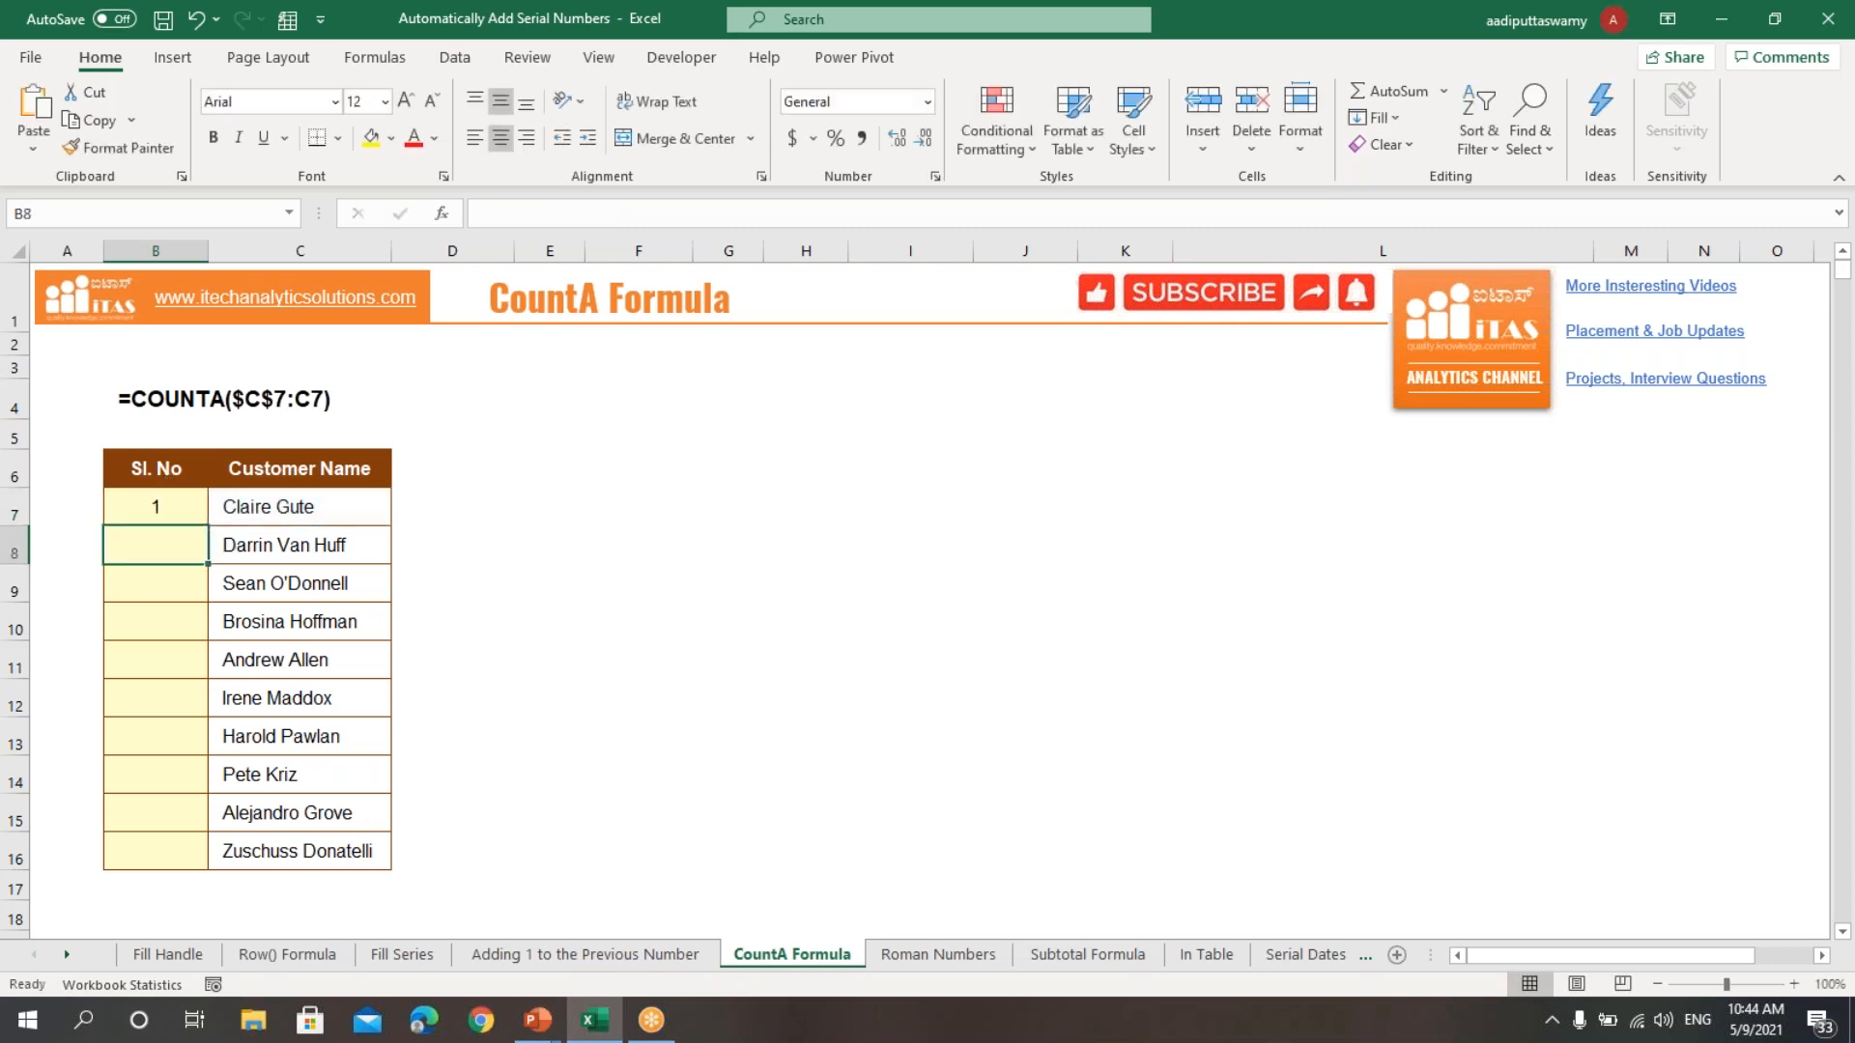
- Copy the COUNTA formula from B7 down to B16 and check the formulas in B7 and B8
left_click(193, 504)
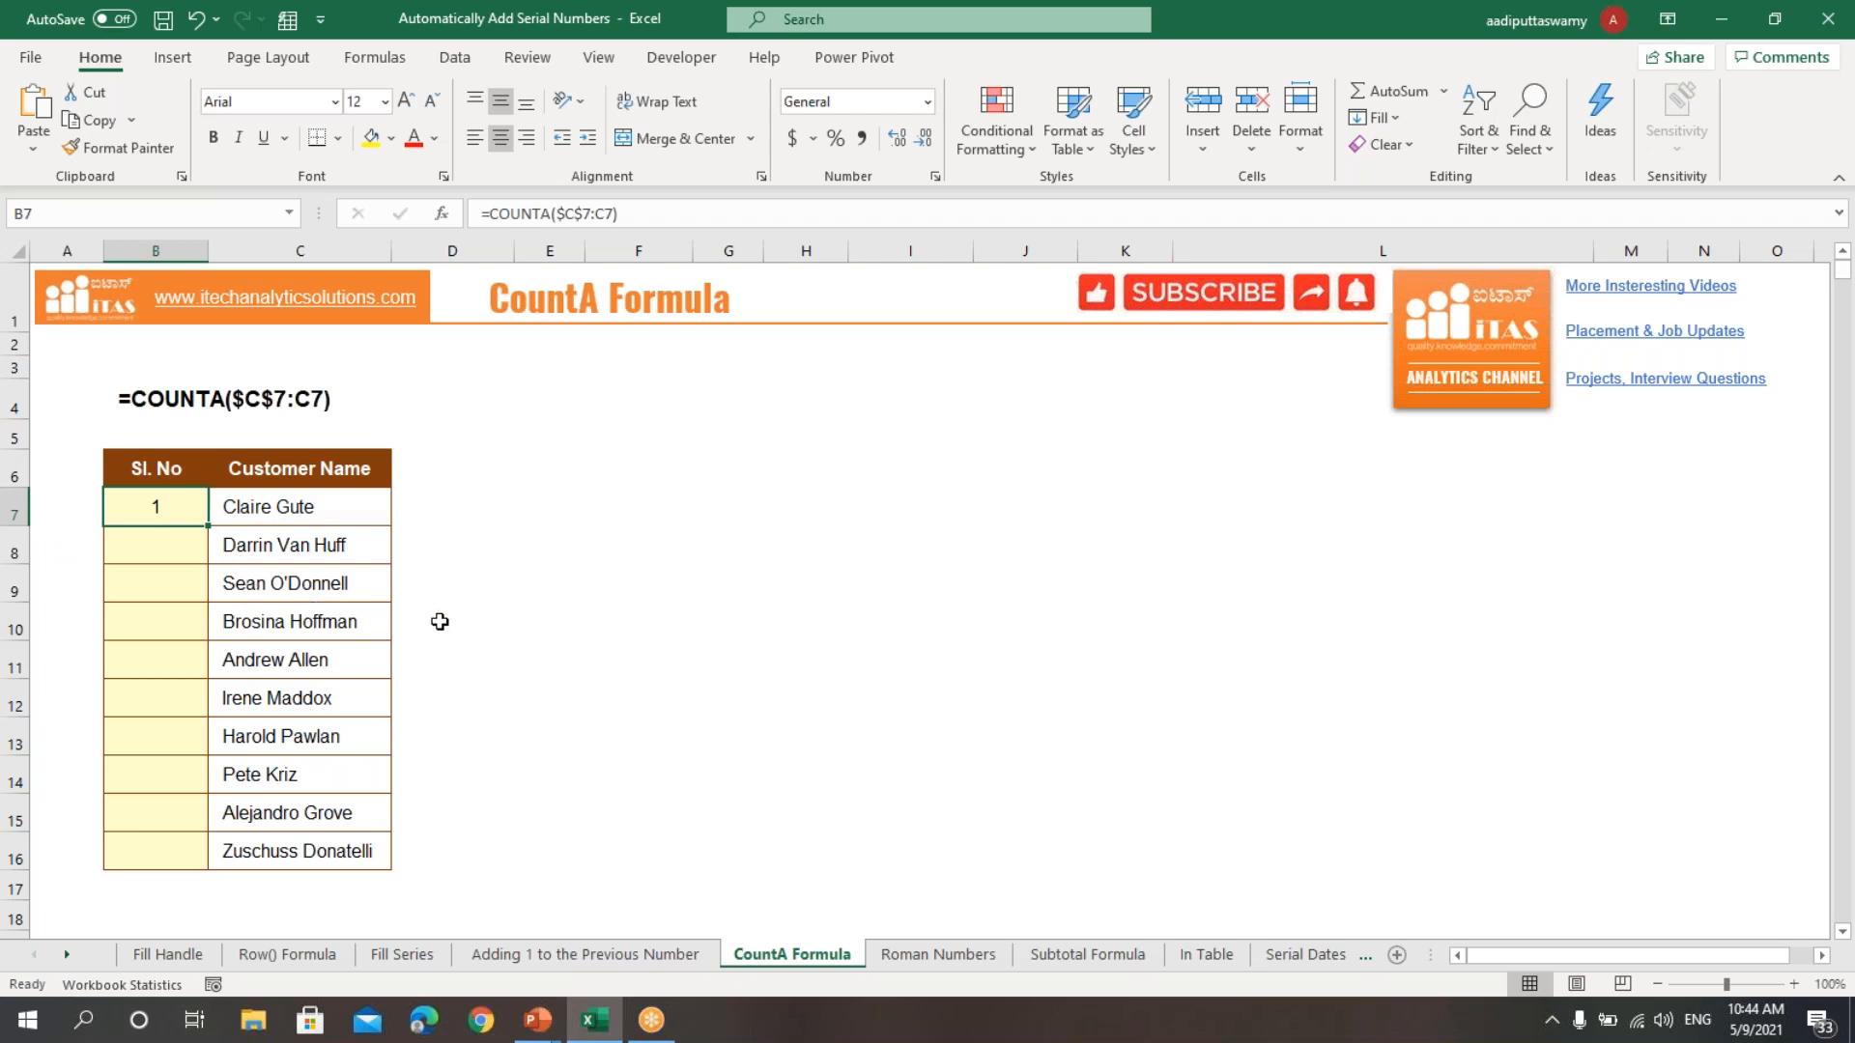
left_click_drag(208, 527, 193, 860)
double_click(177, 504)
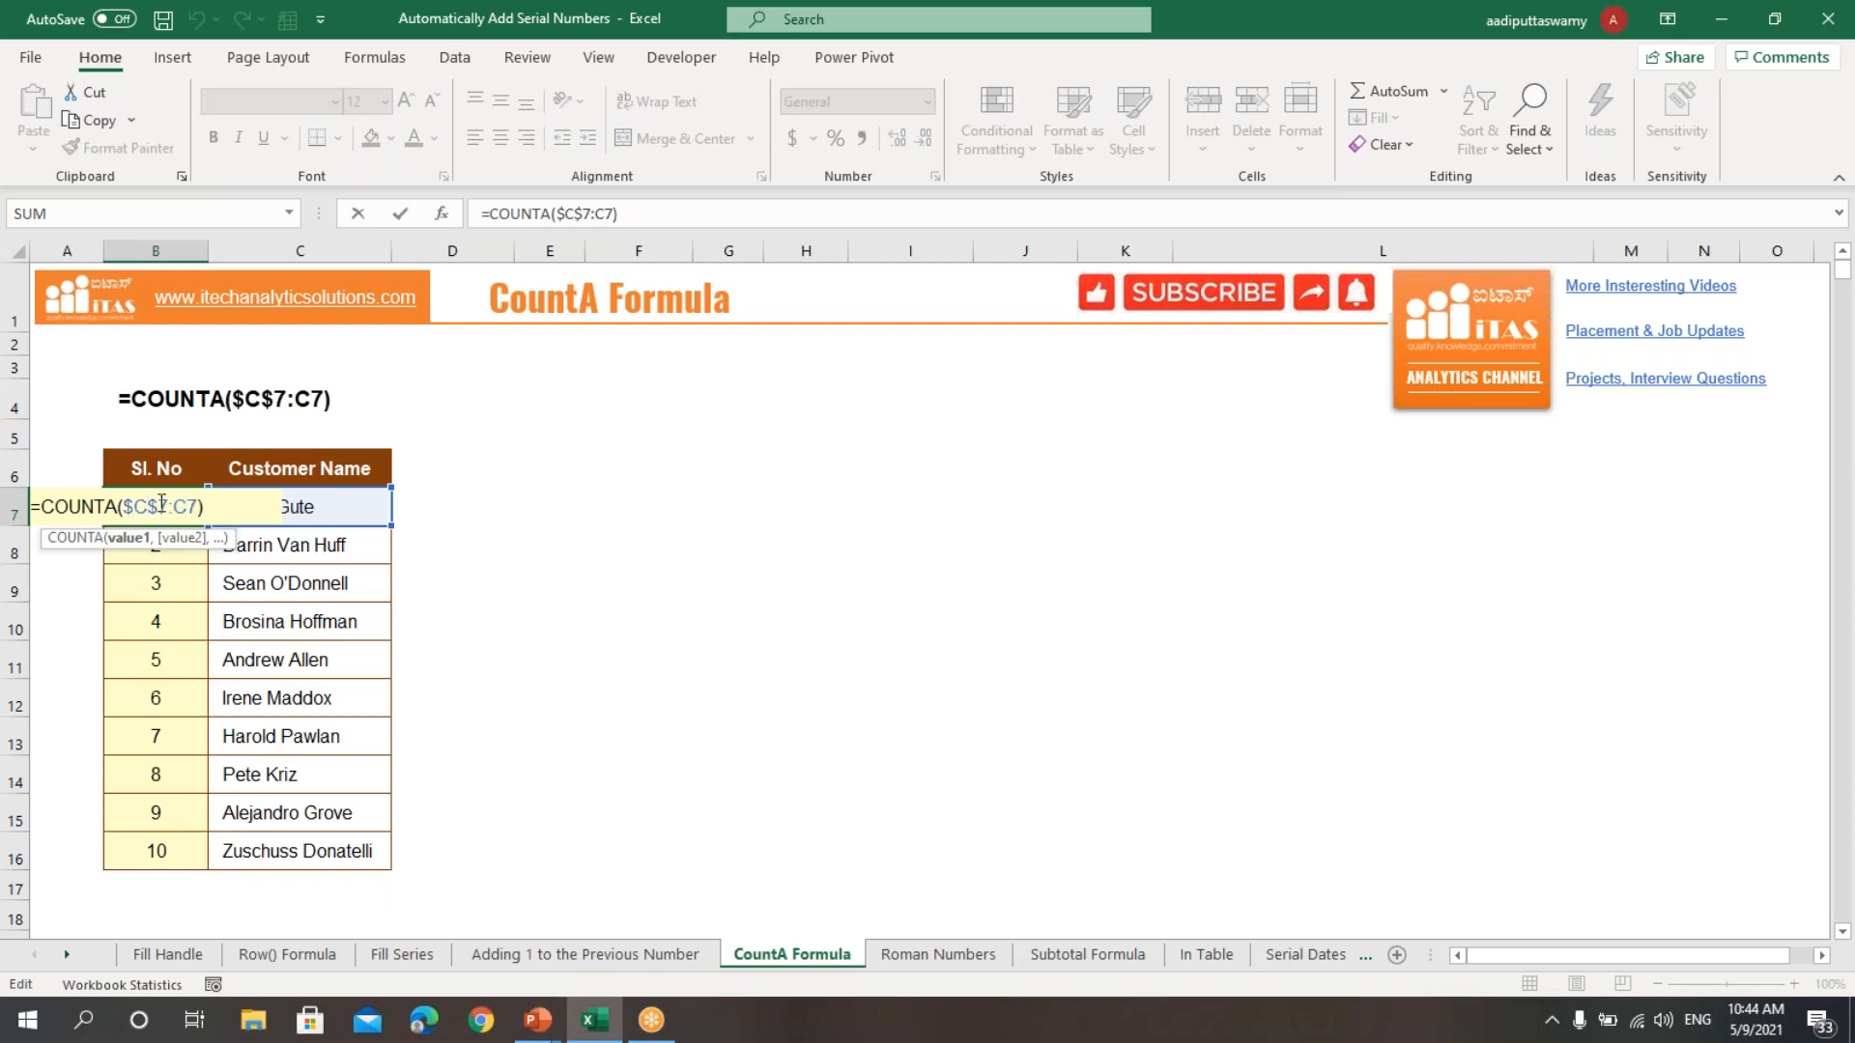
key("Escape")
double_click(193, 549)
key("Escape")
left_click_drag(183, 507, 172, 865)
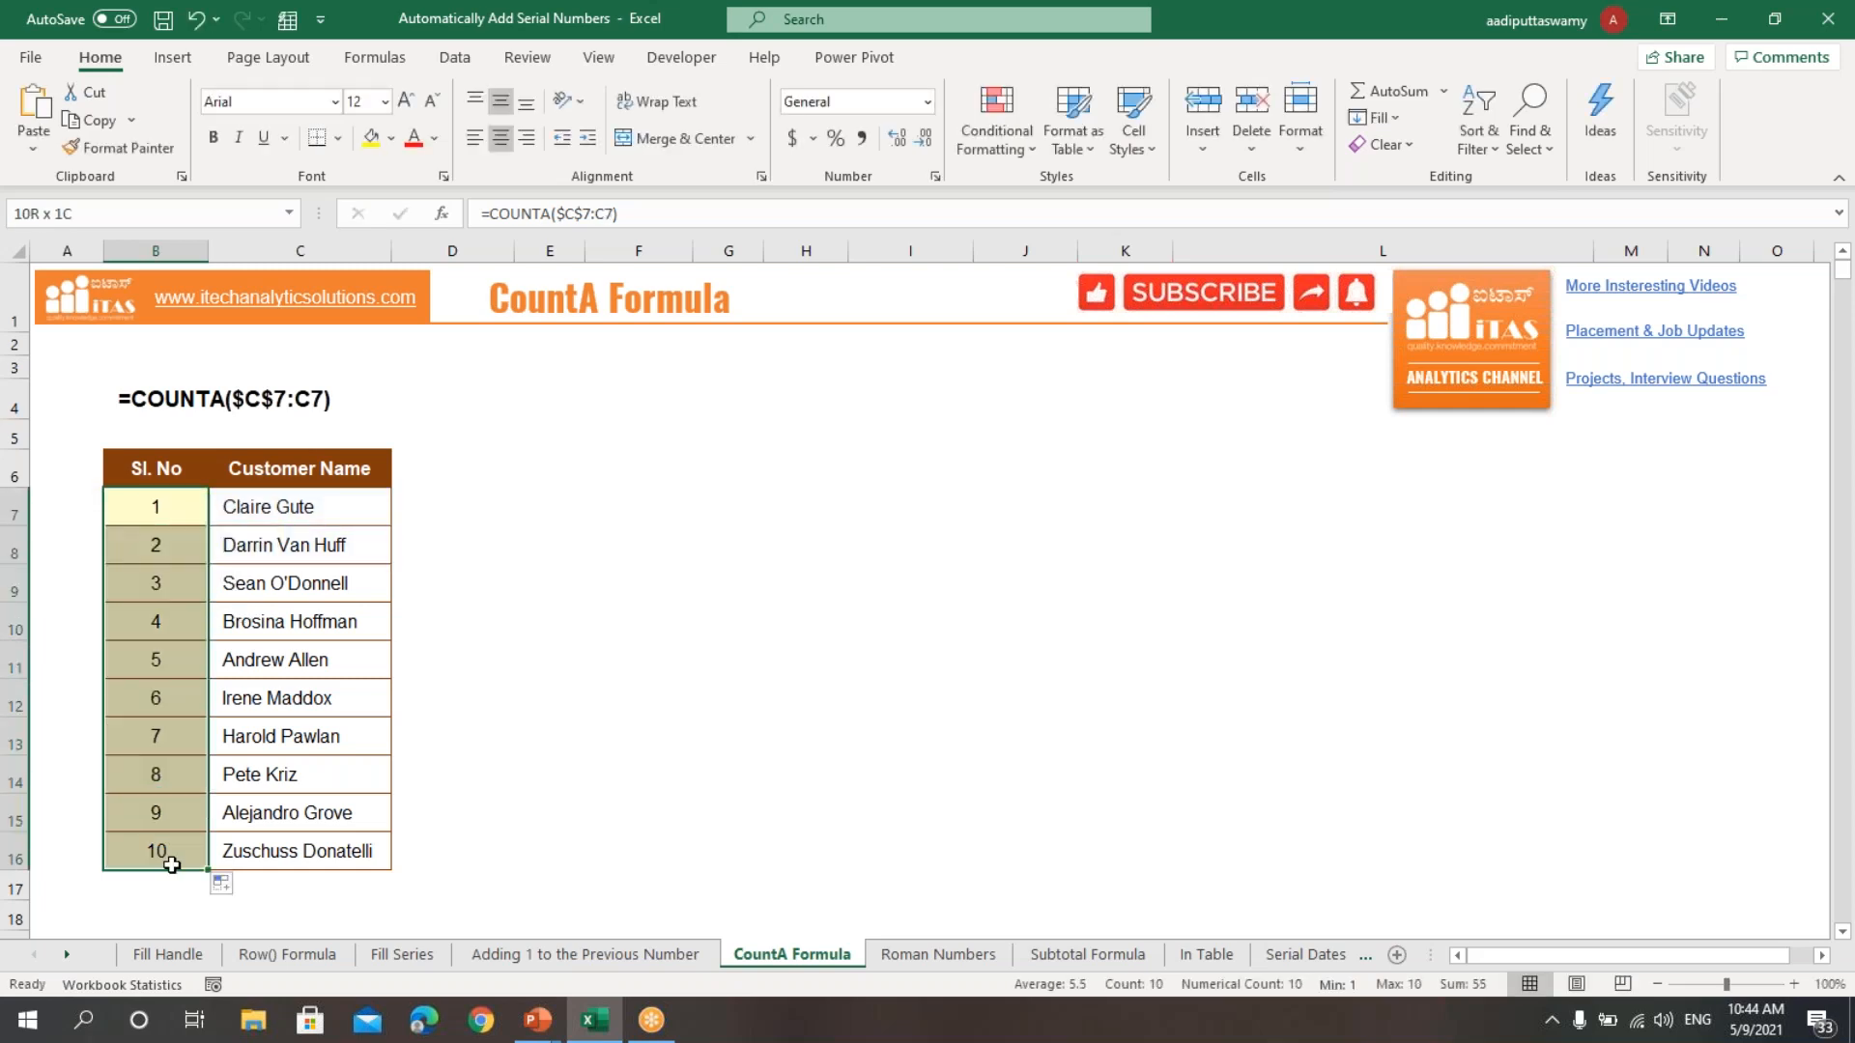
left_click_drag(172, 512, 174, 845)
left_click(607, 658)
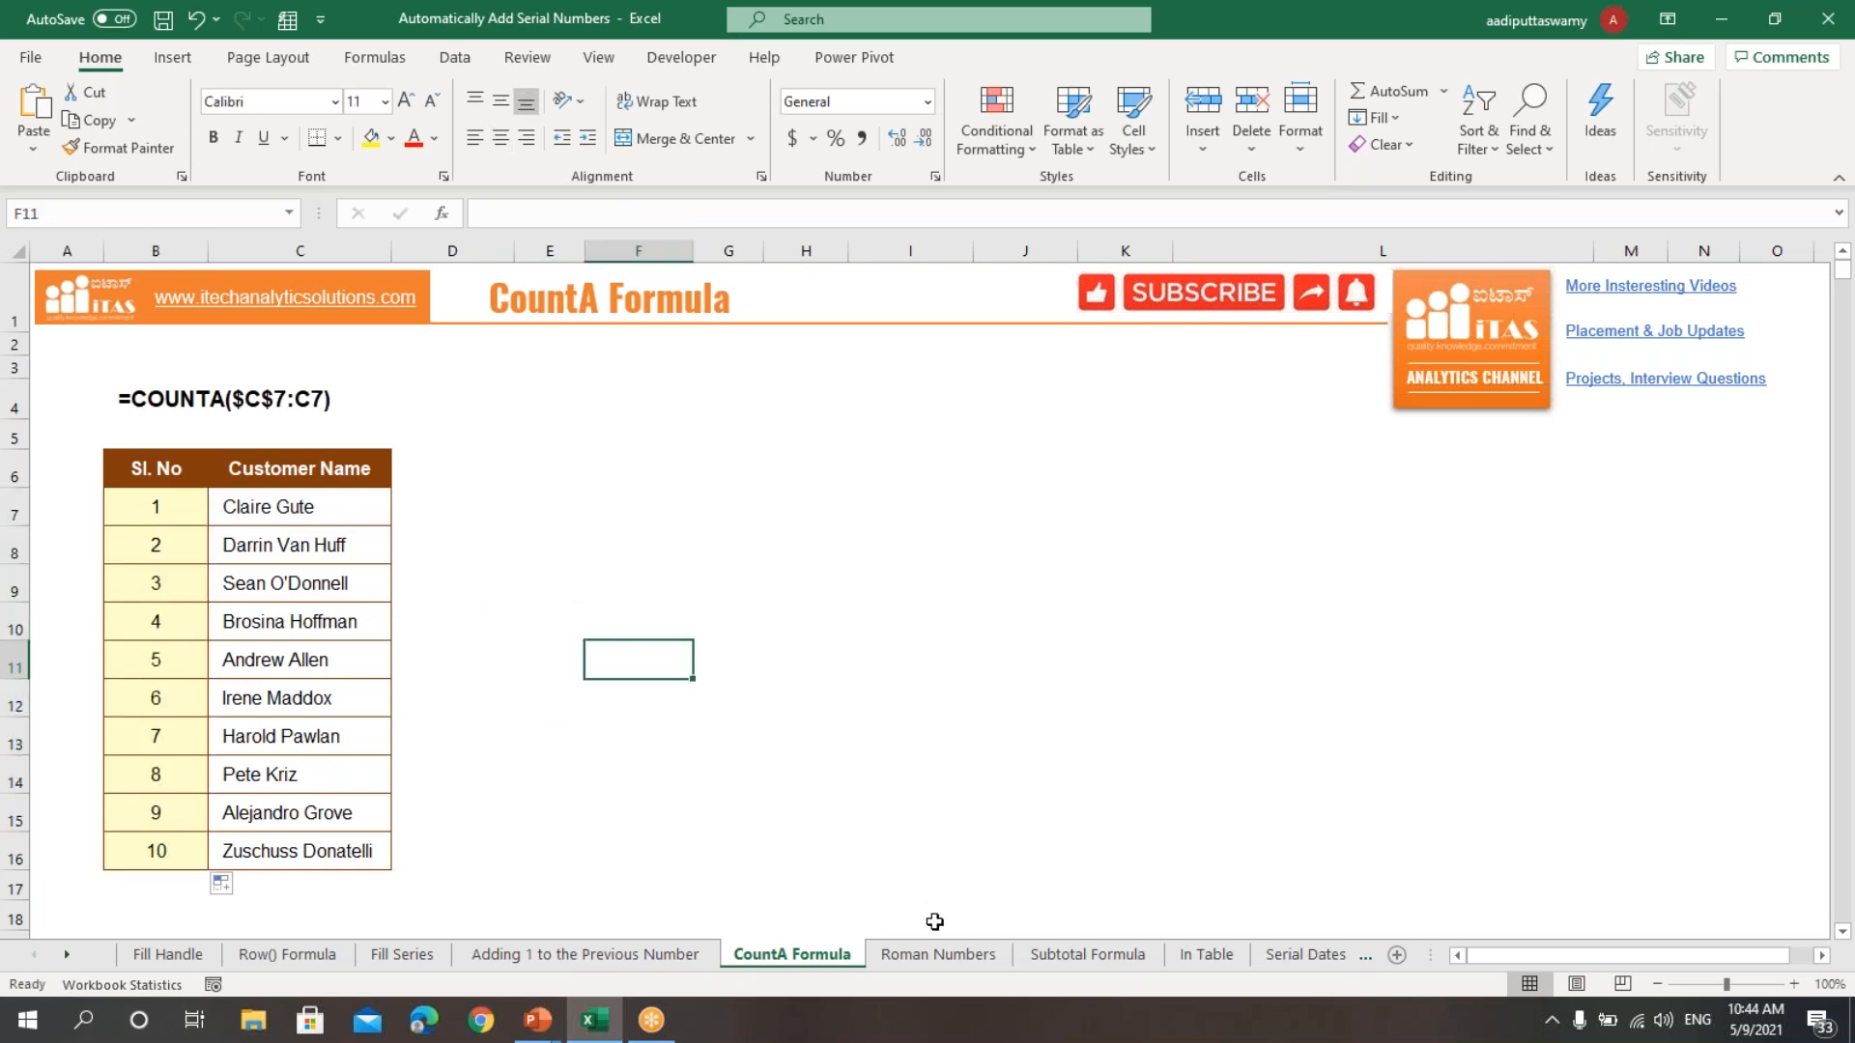
- On the Roman Numbers sheet, enter the formula =ROMAN(ROW()) in cell B7
left_click(932, 957)
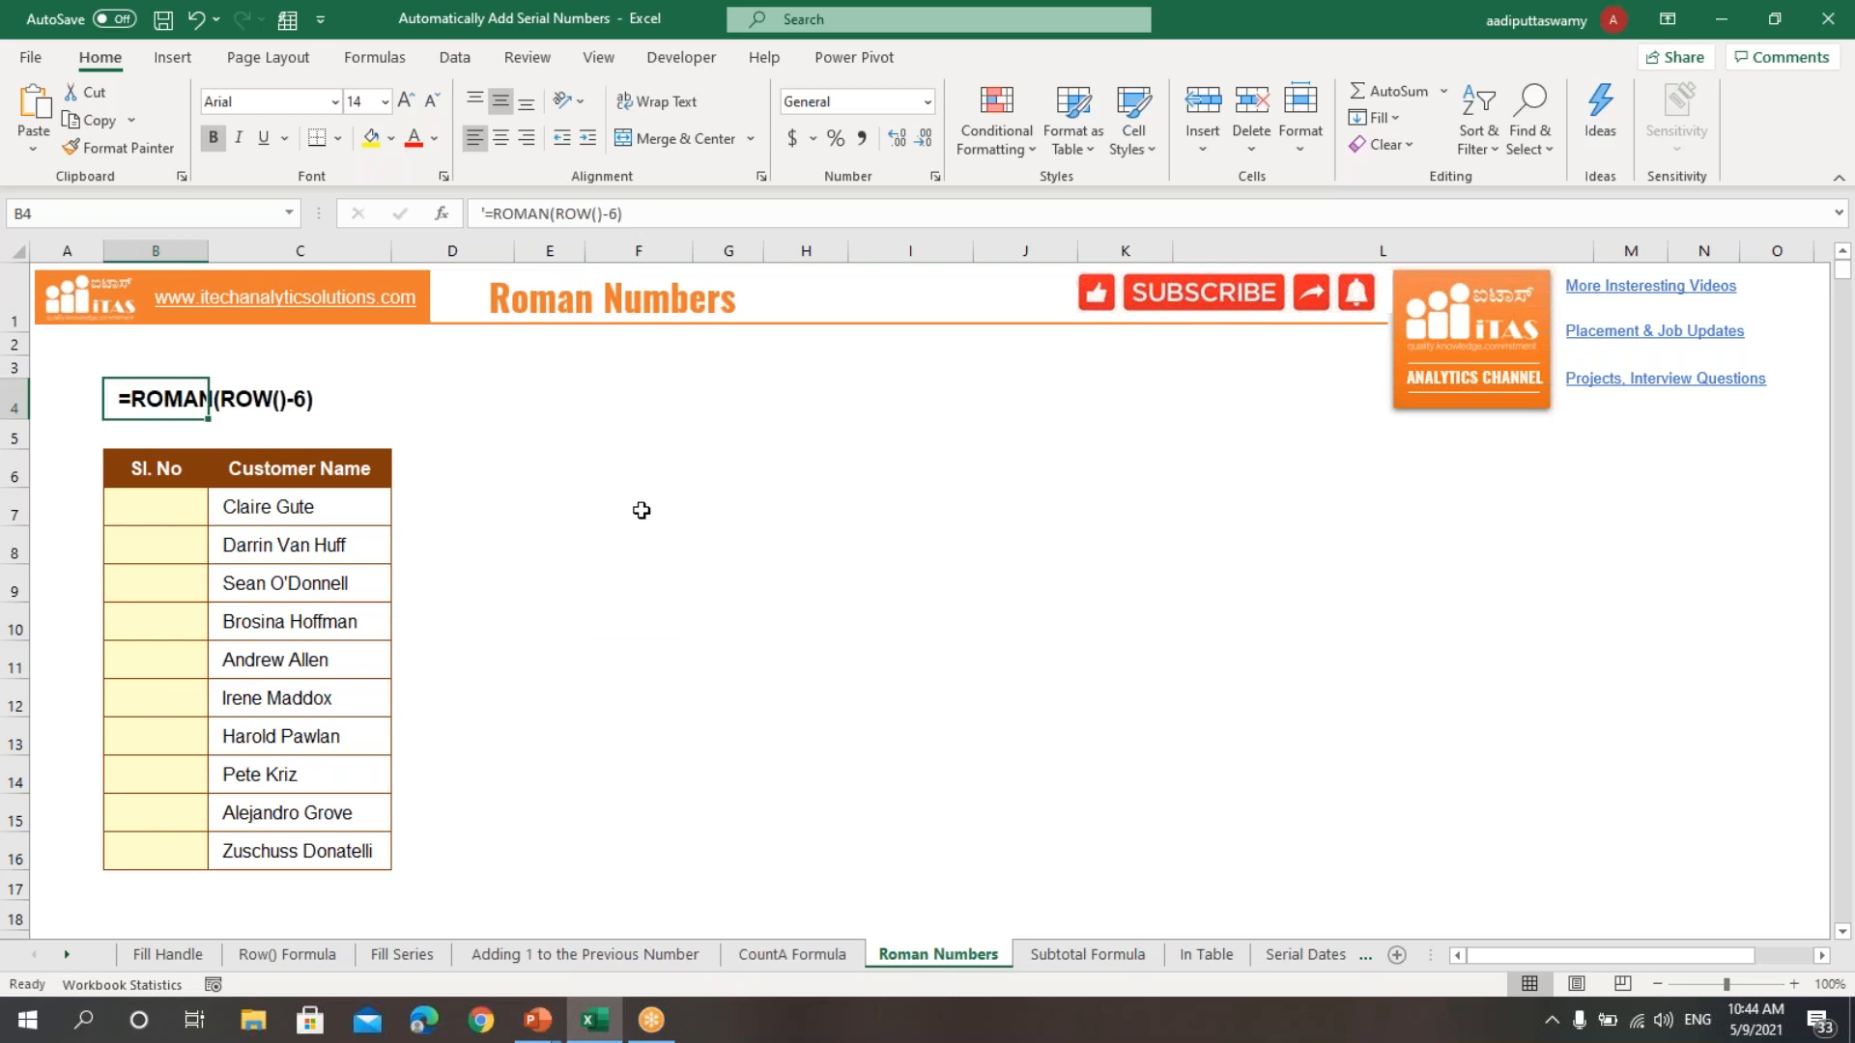
left_click(153, 507)
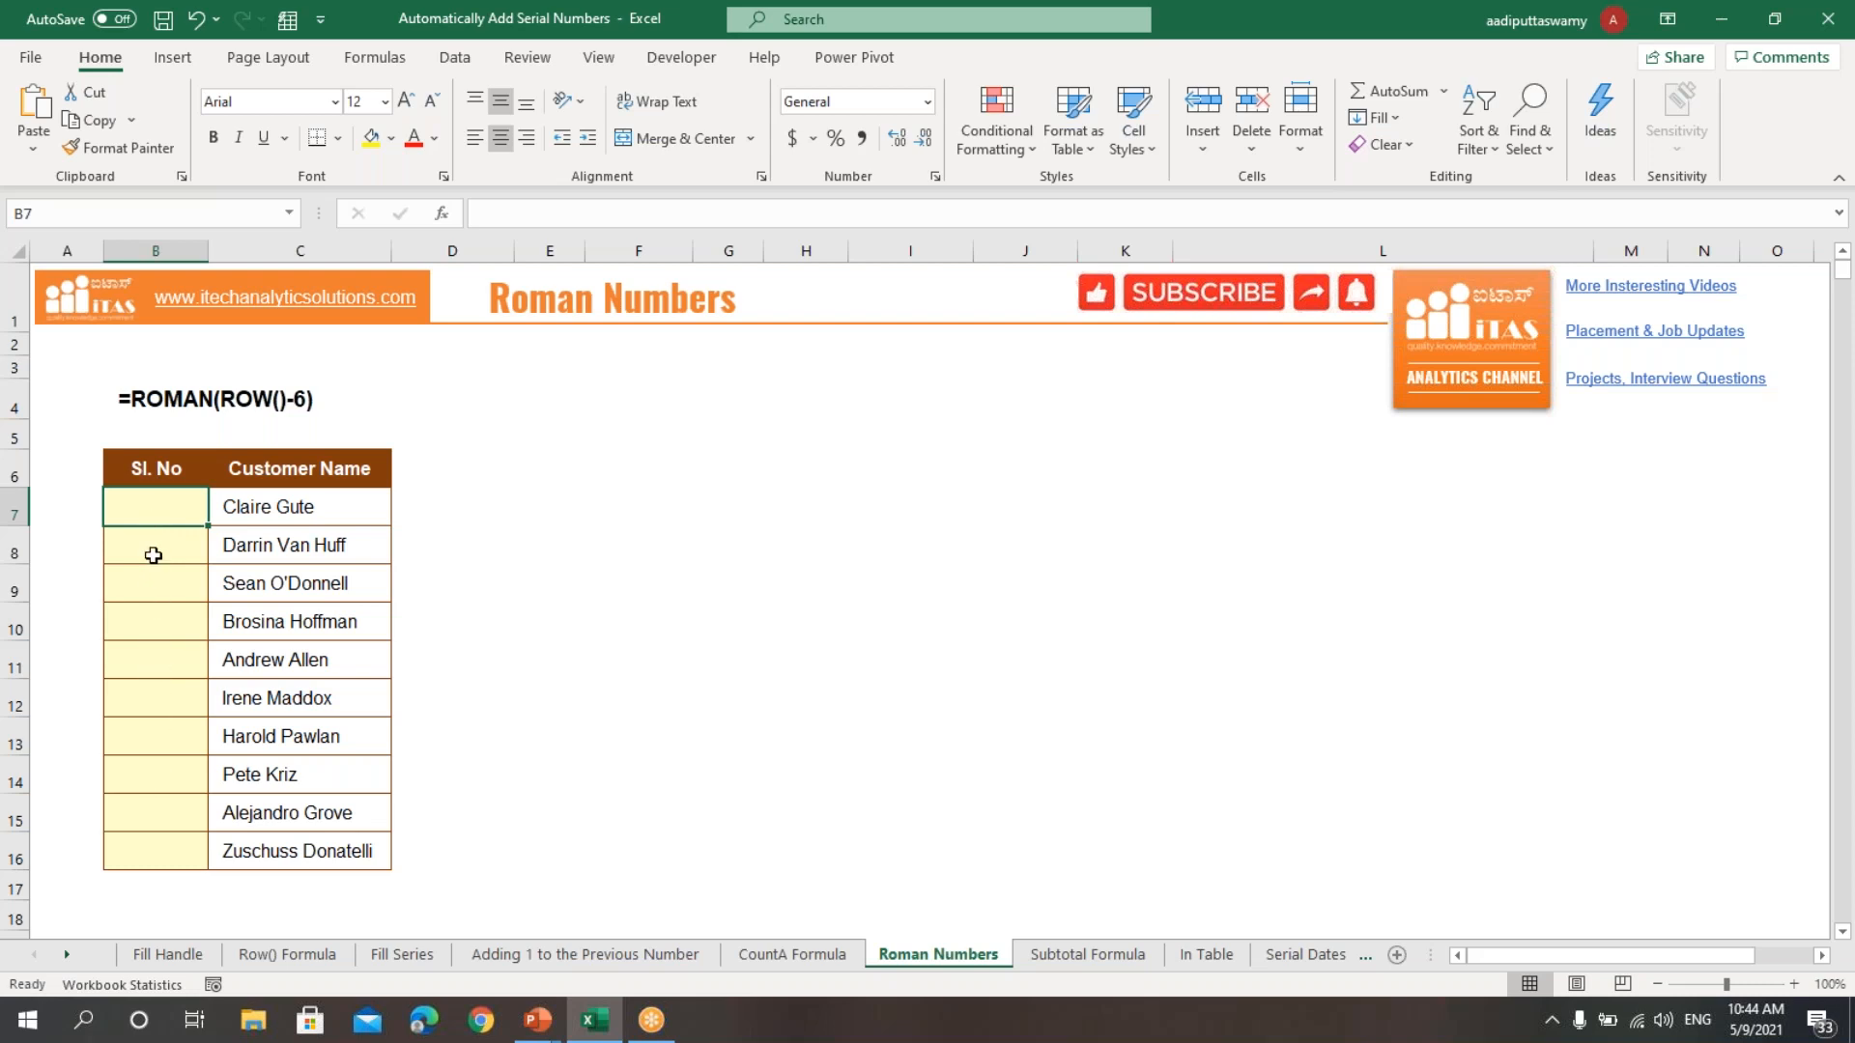
type("=ro")
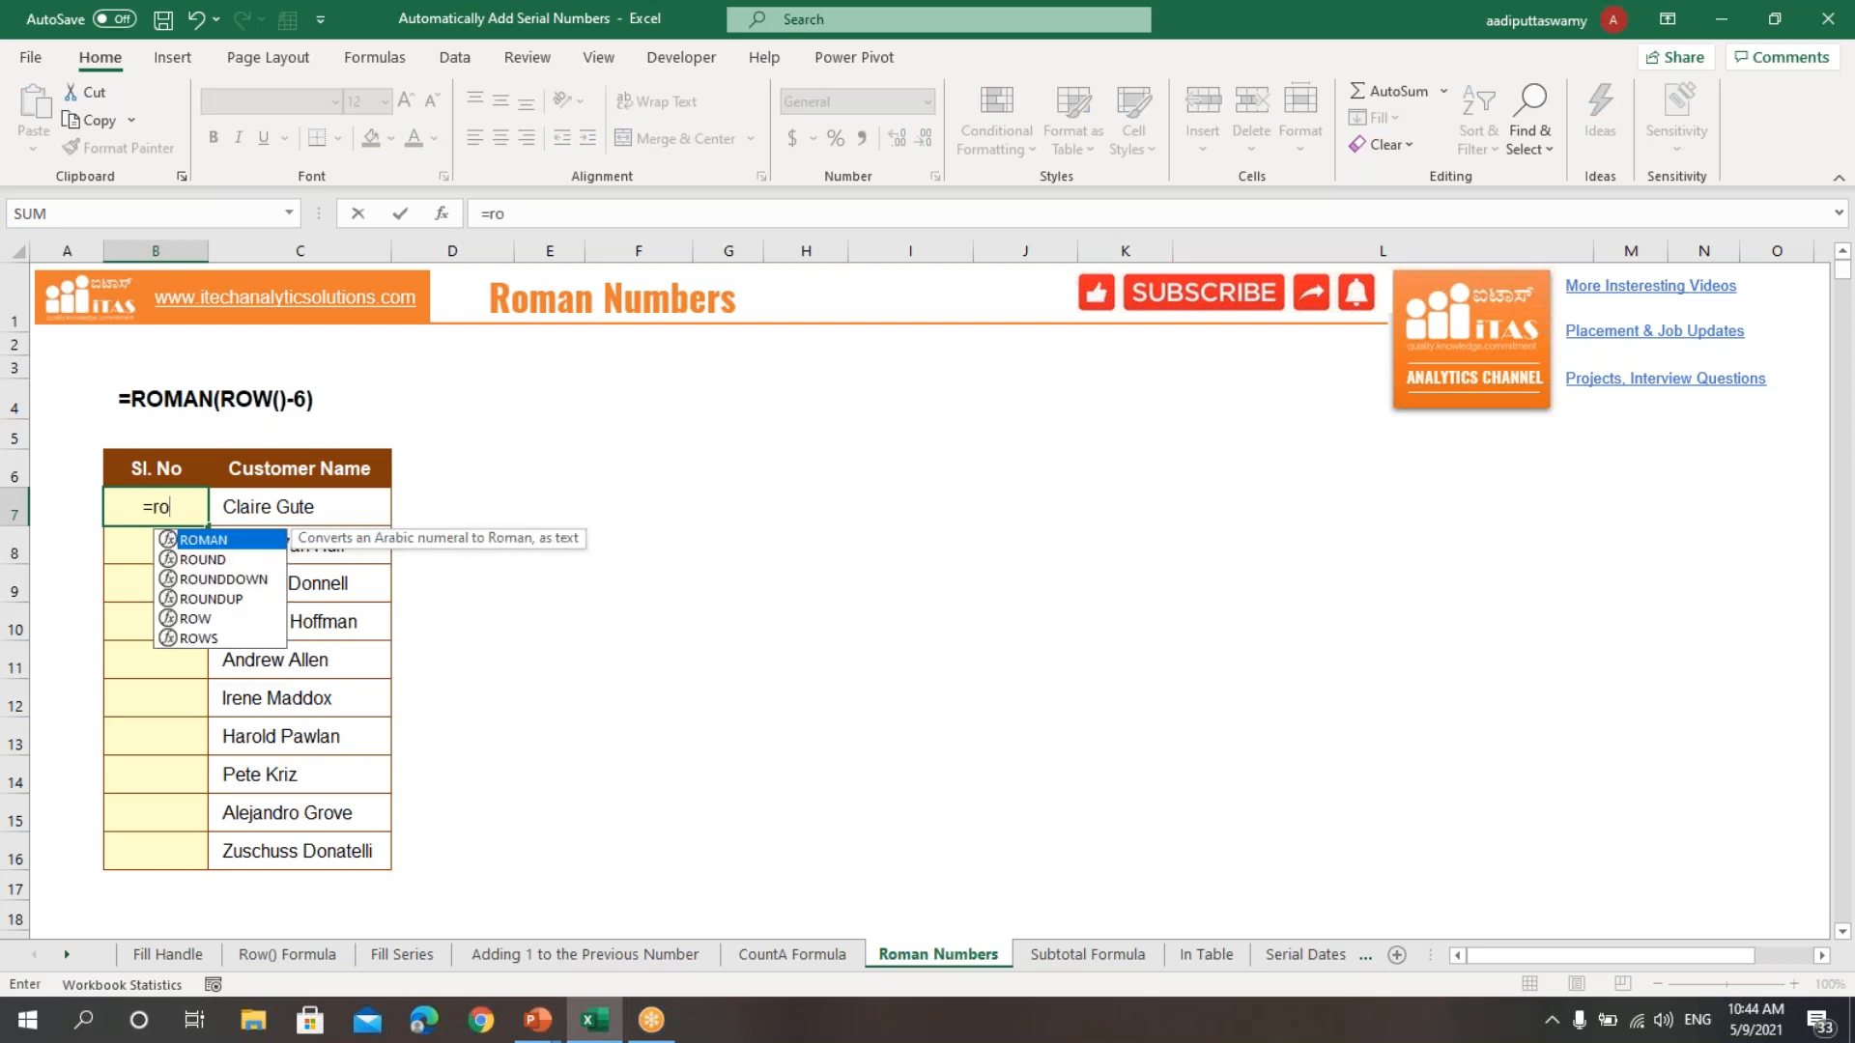
type("man(row")
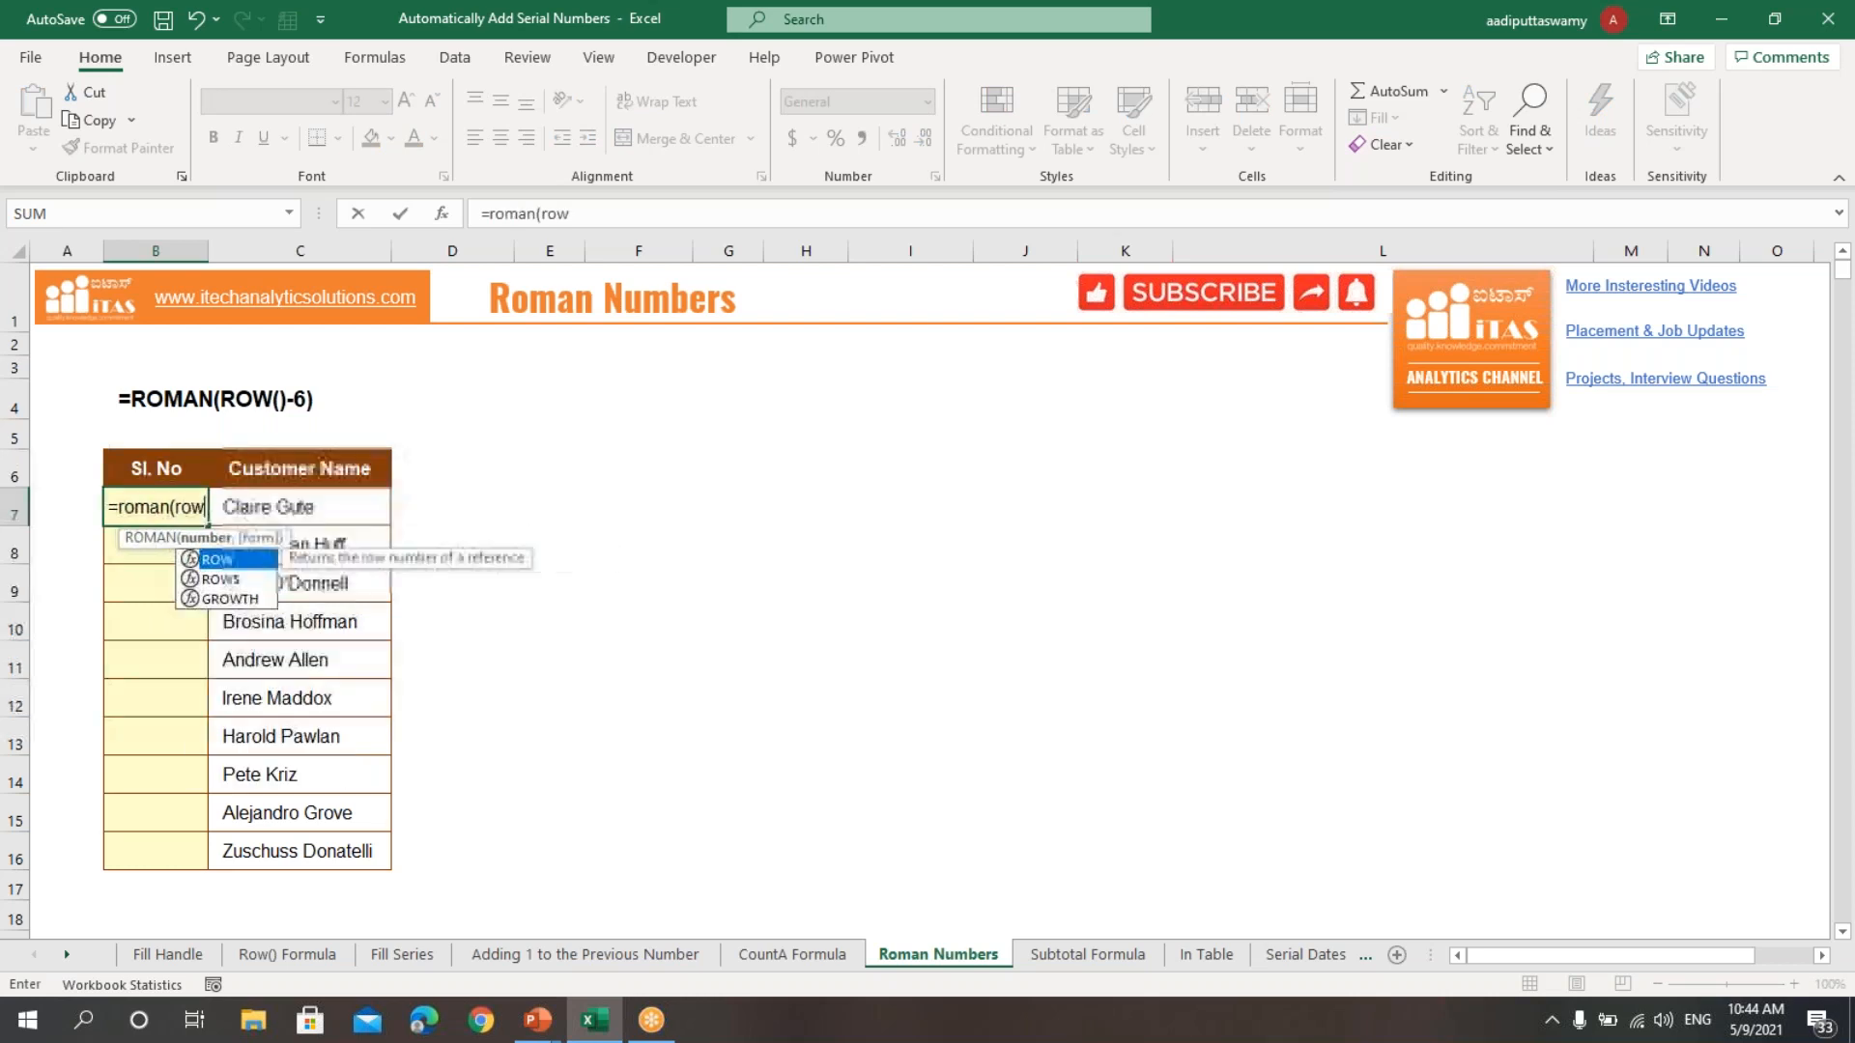
type("())")
key("Return")
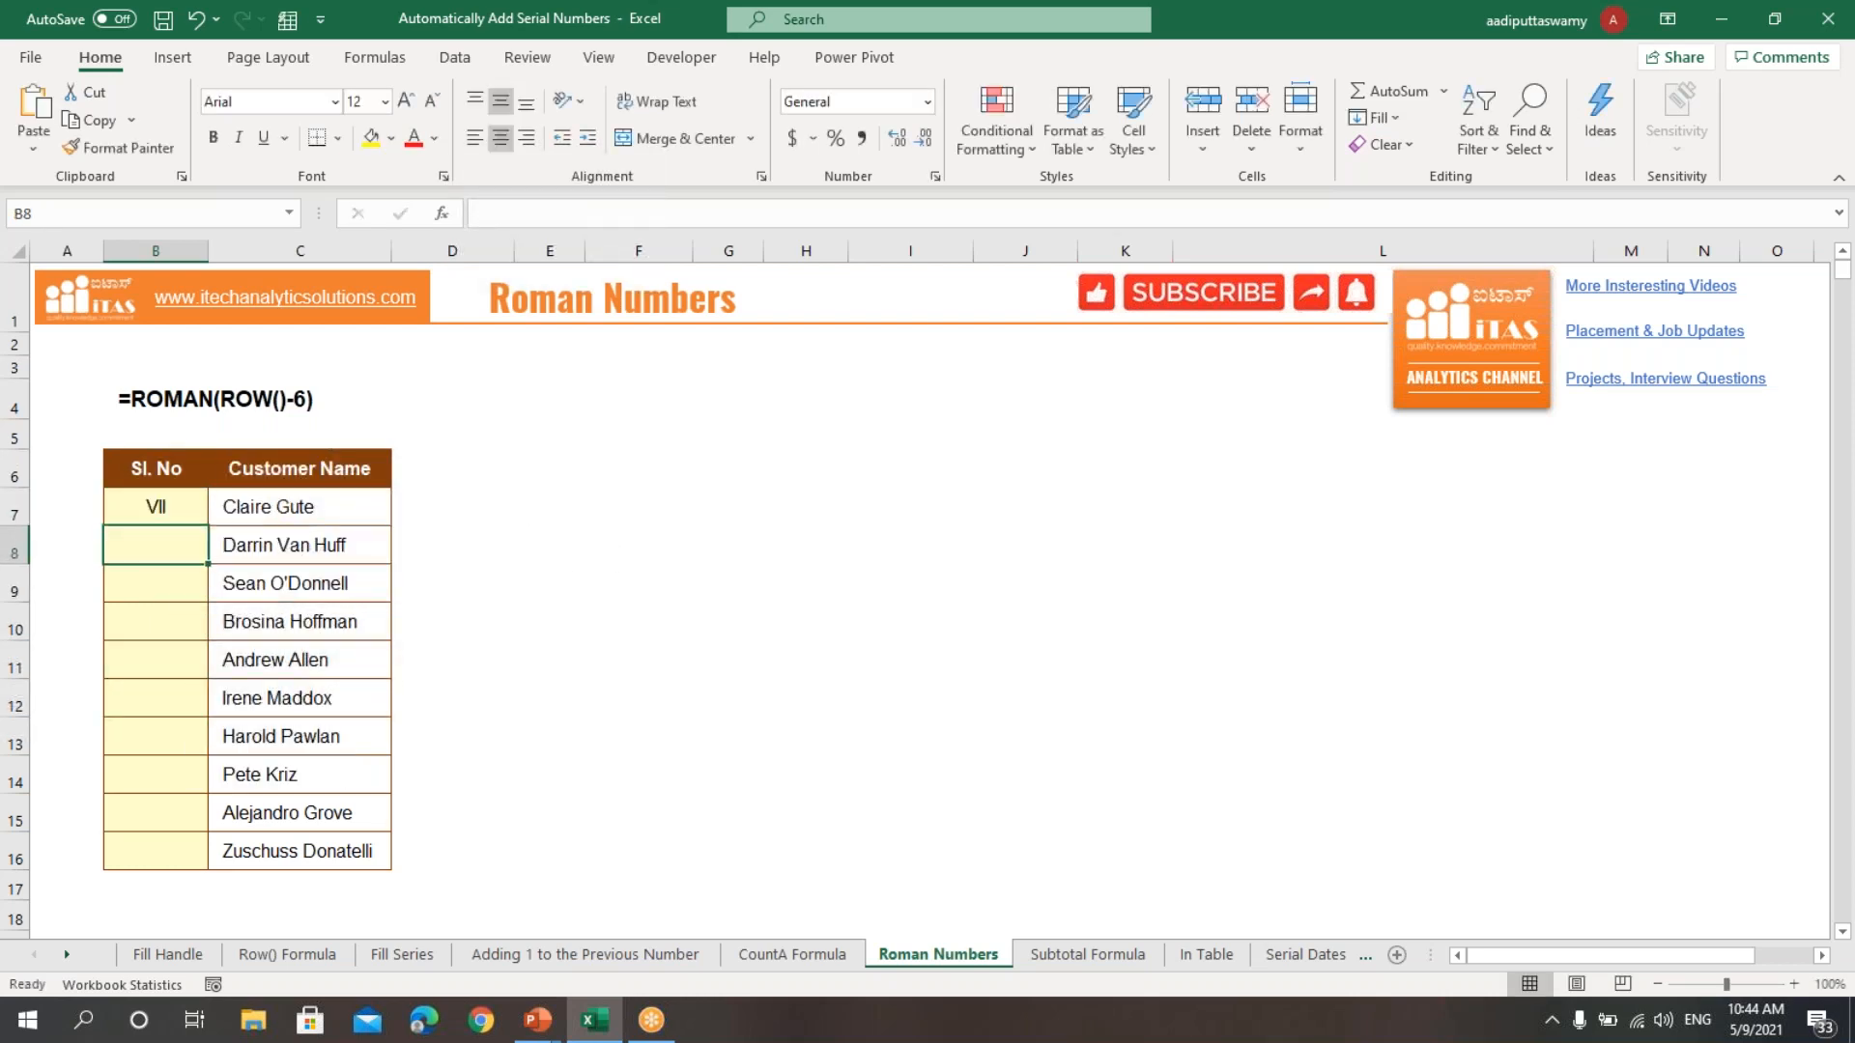
- Change the formula in B7 to =ROMAN(ROW()-6) so the numbering starts from the first customer
left_click(155, 512)
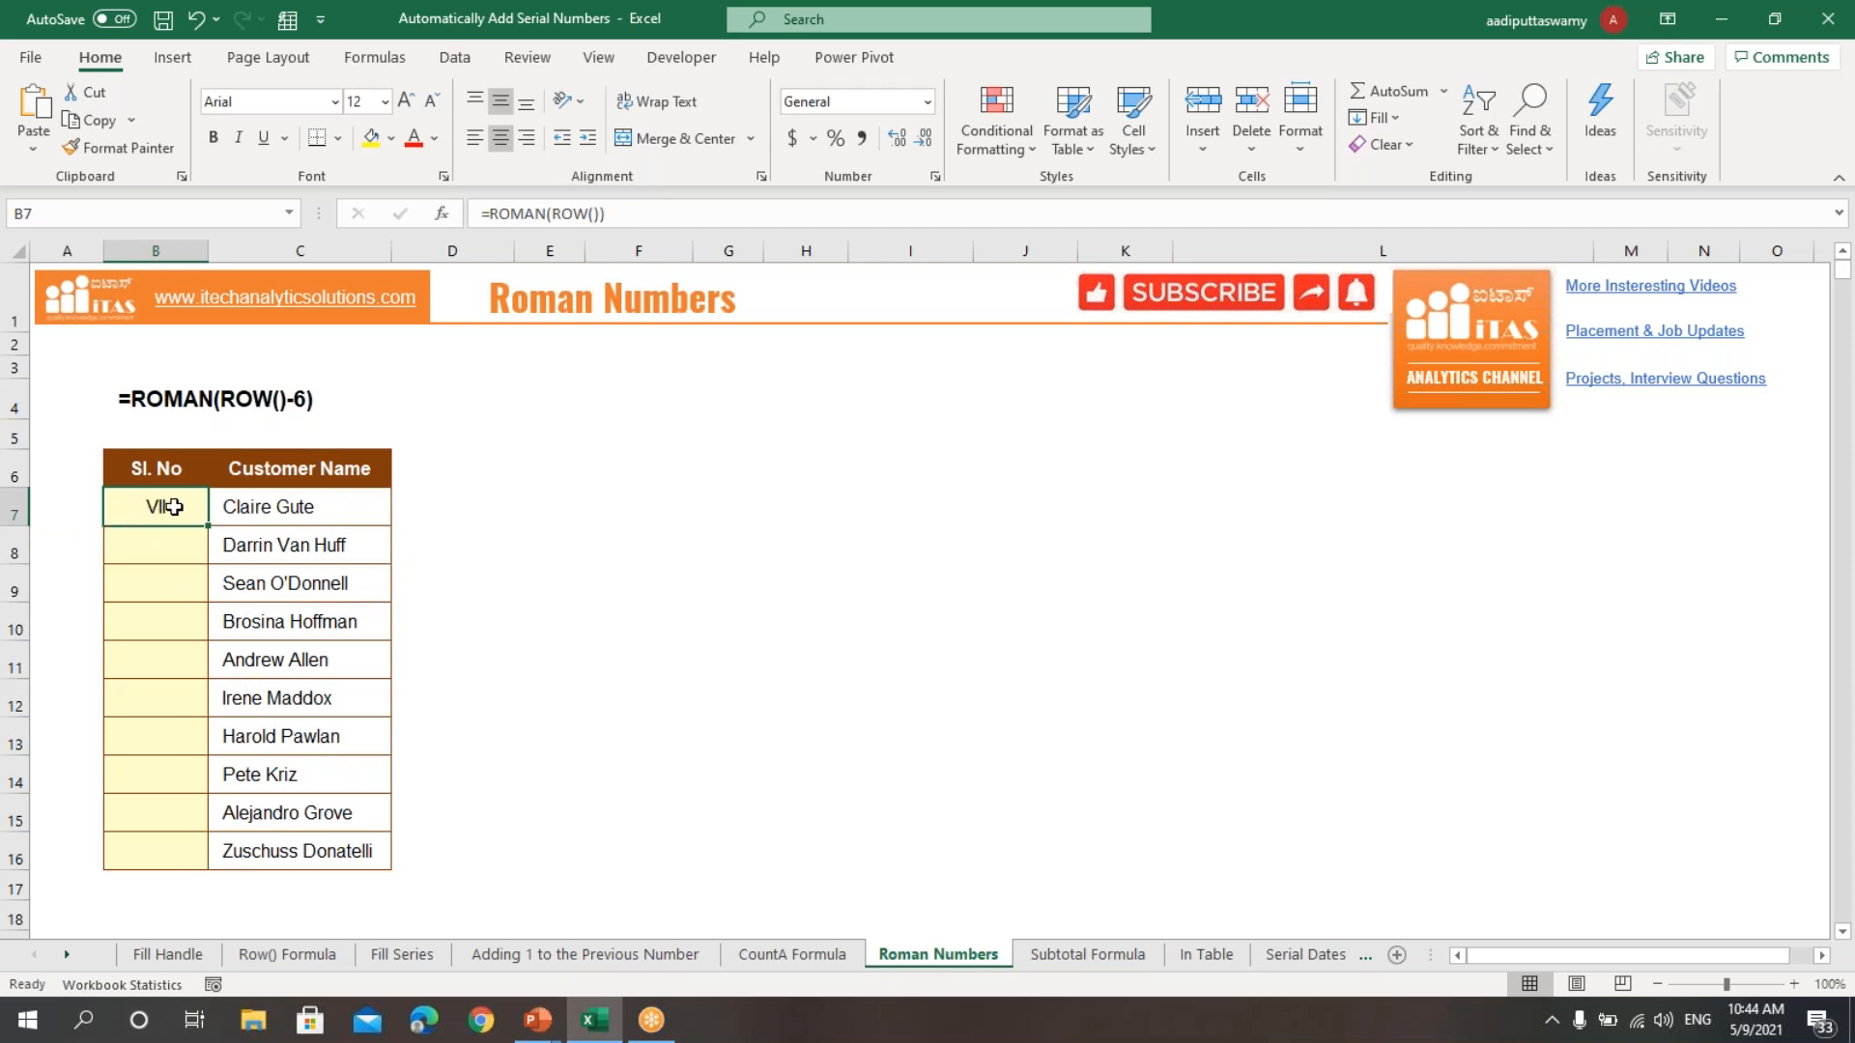
double_click(172, 507)
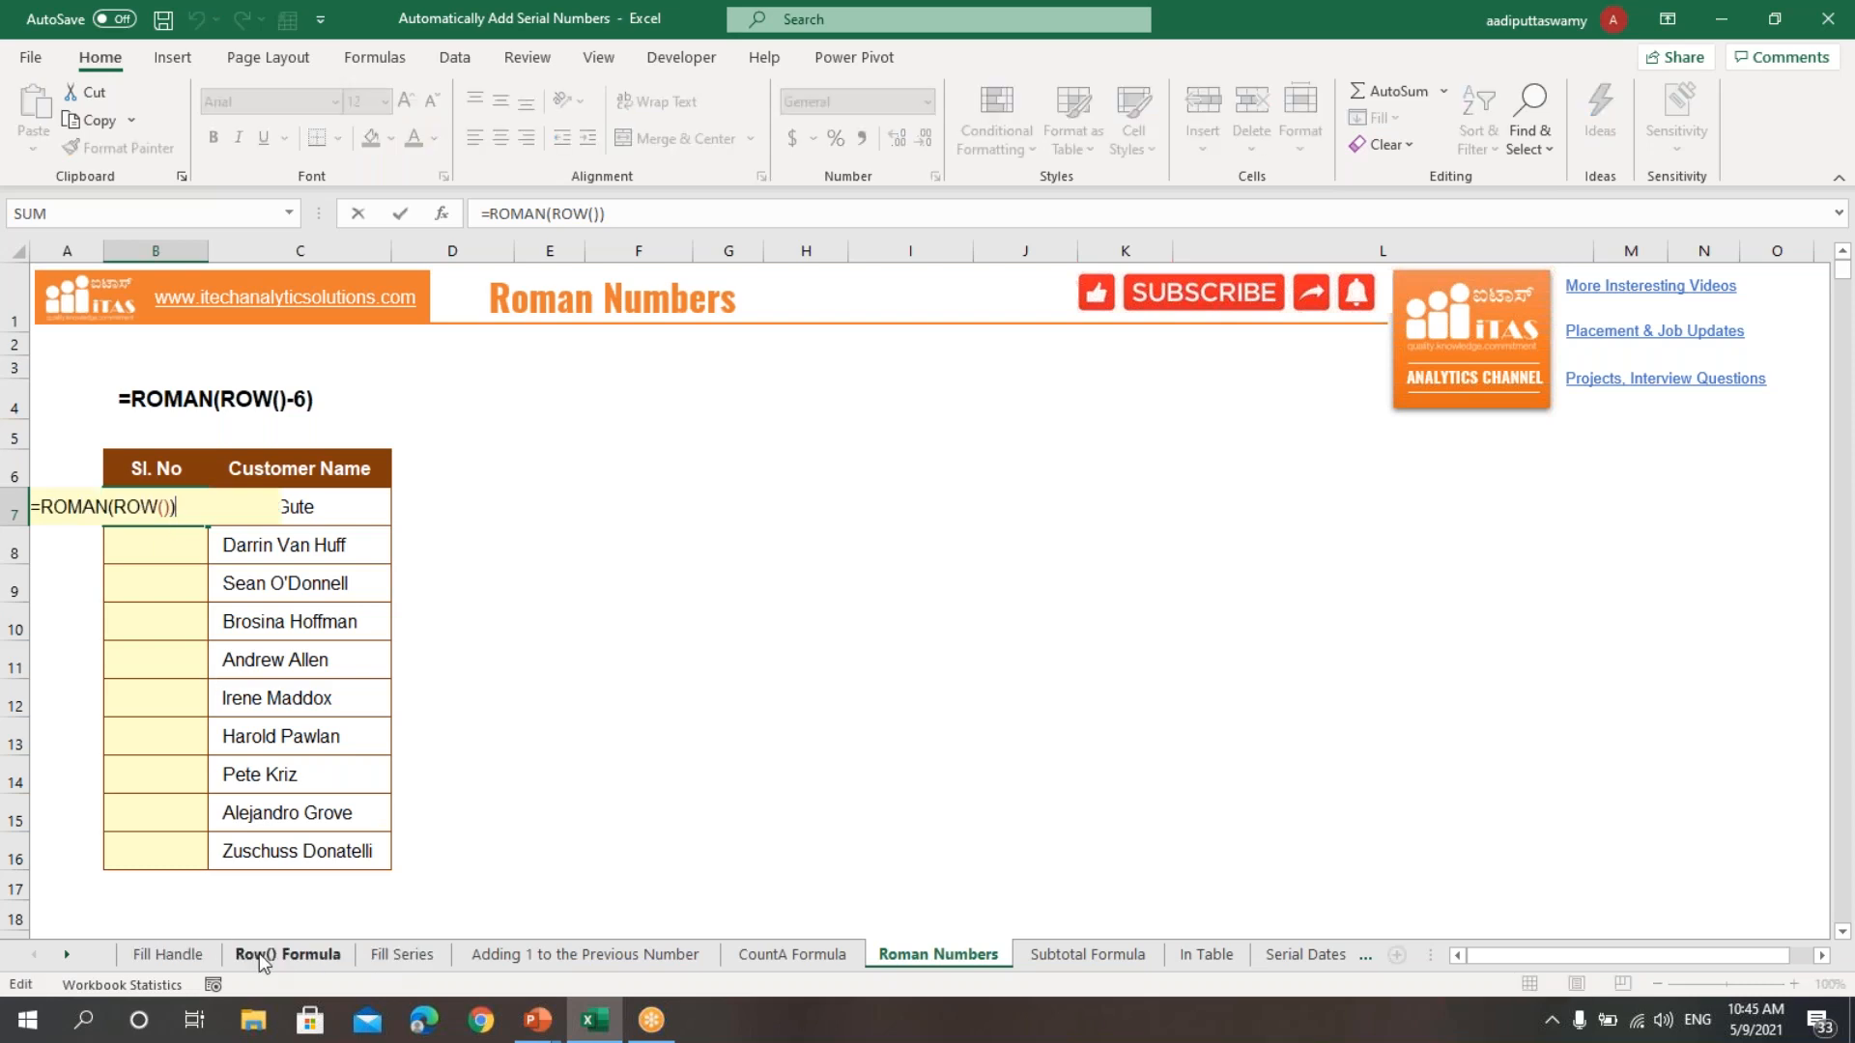
left_click(169, 509)
left_click(199, 513)
key("BackSpace")
type("-6")
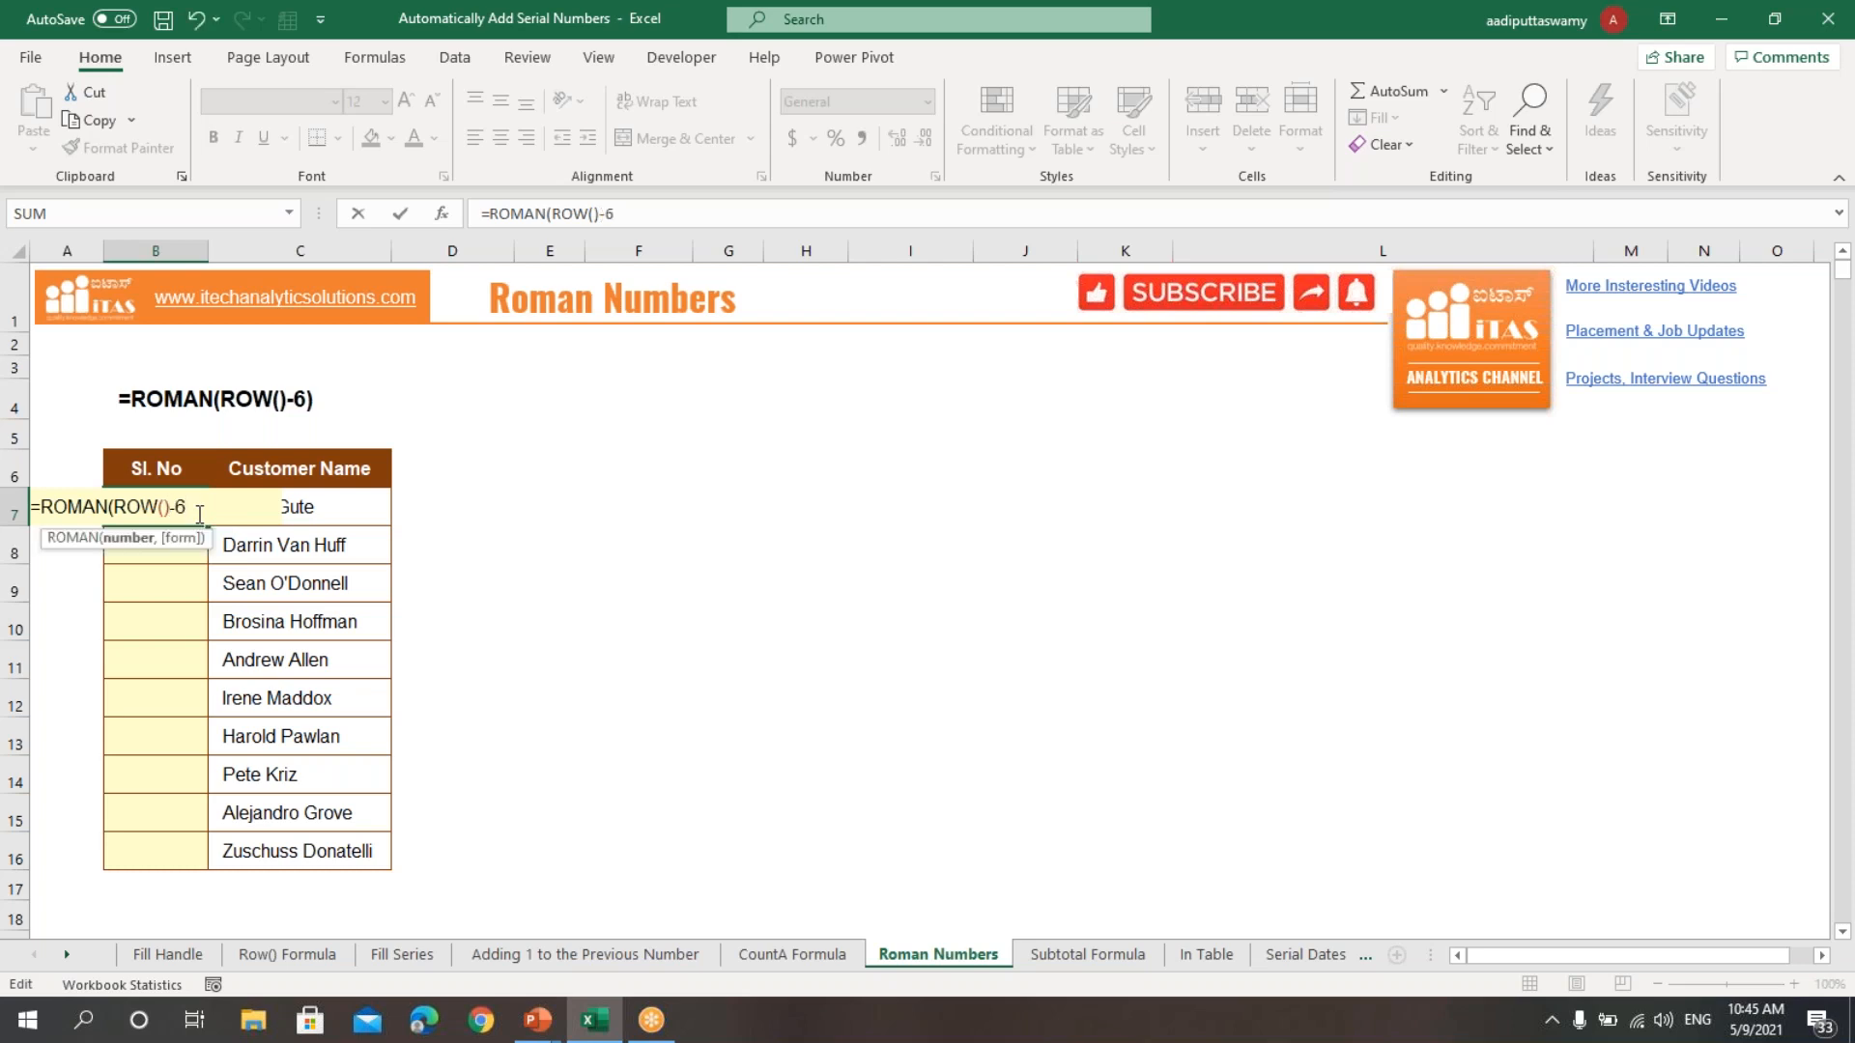
type(")")
key("Return")
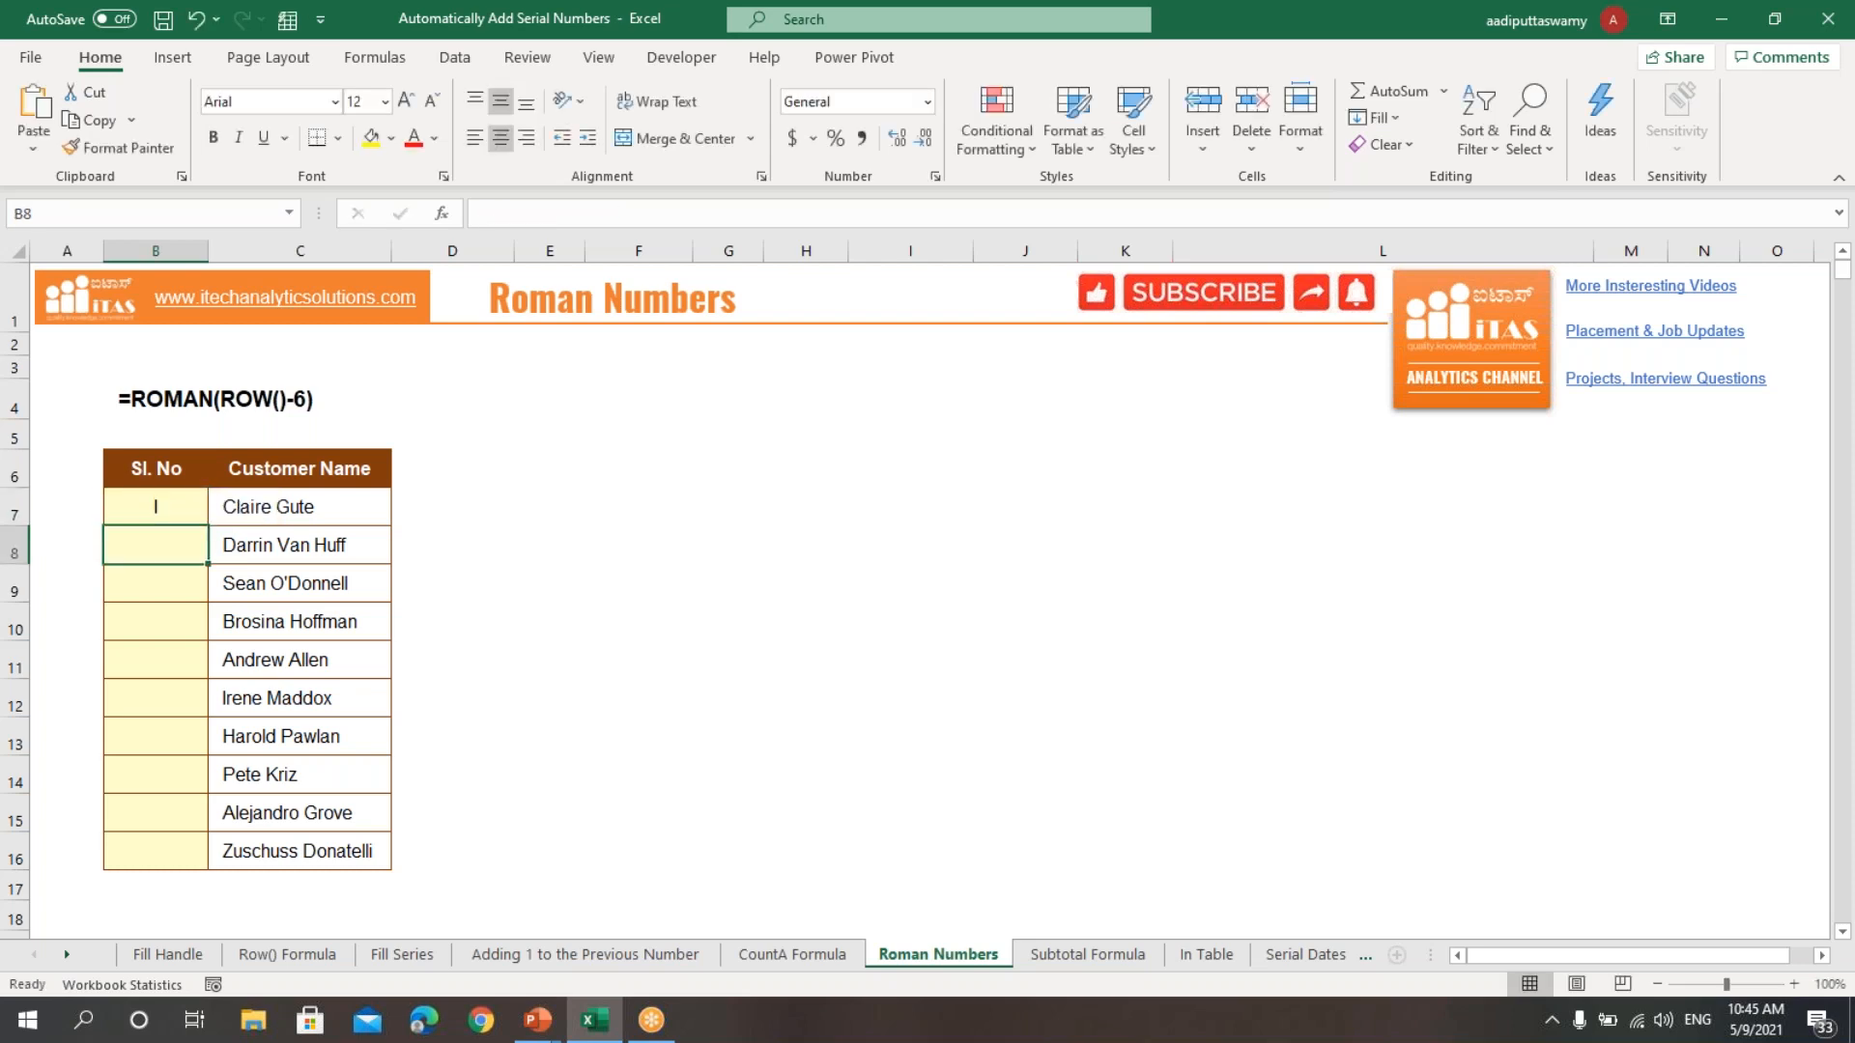
- Copy the =ROMAN(ROW()-6) formula from B7 down to B16
left_click(188, 508)
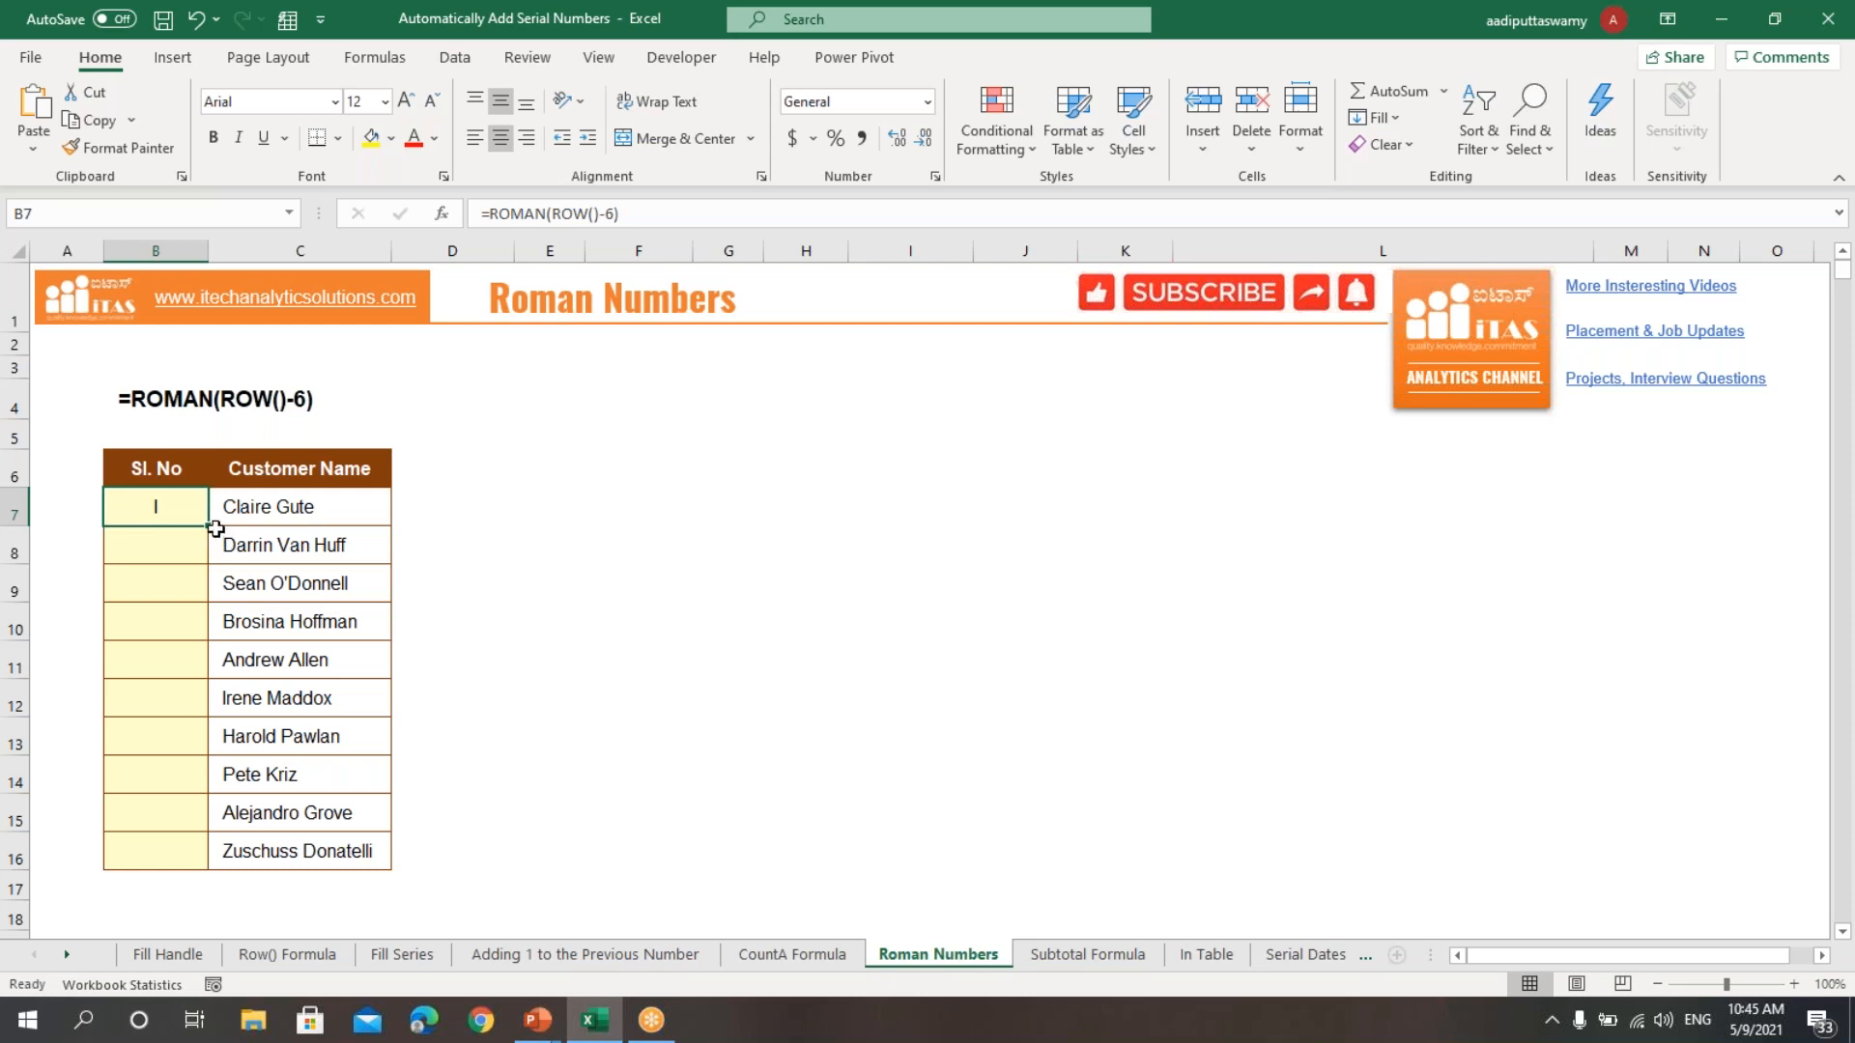
left_click_drag(210, 529, 205, 870)
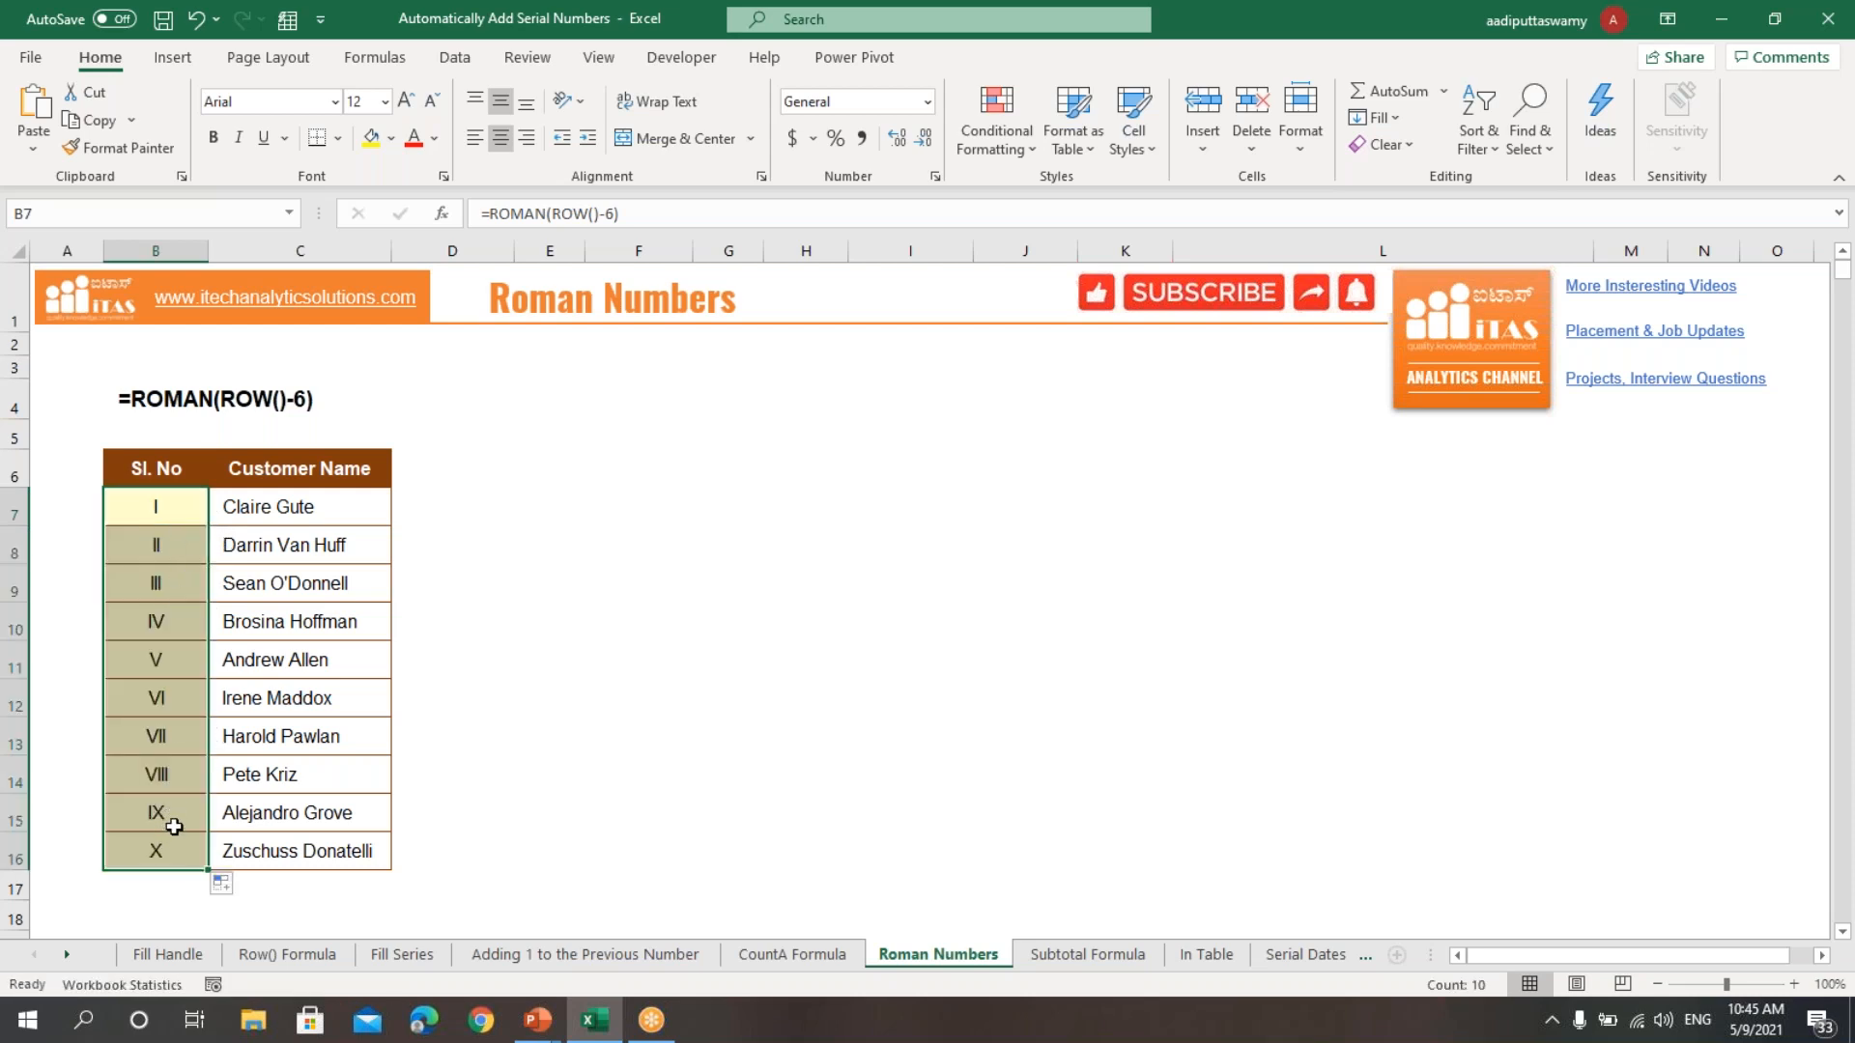
left_click(481, 769)
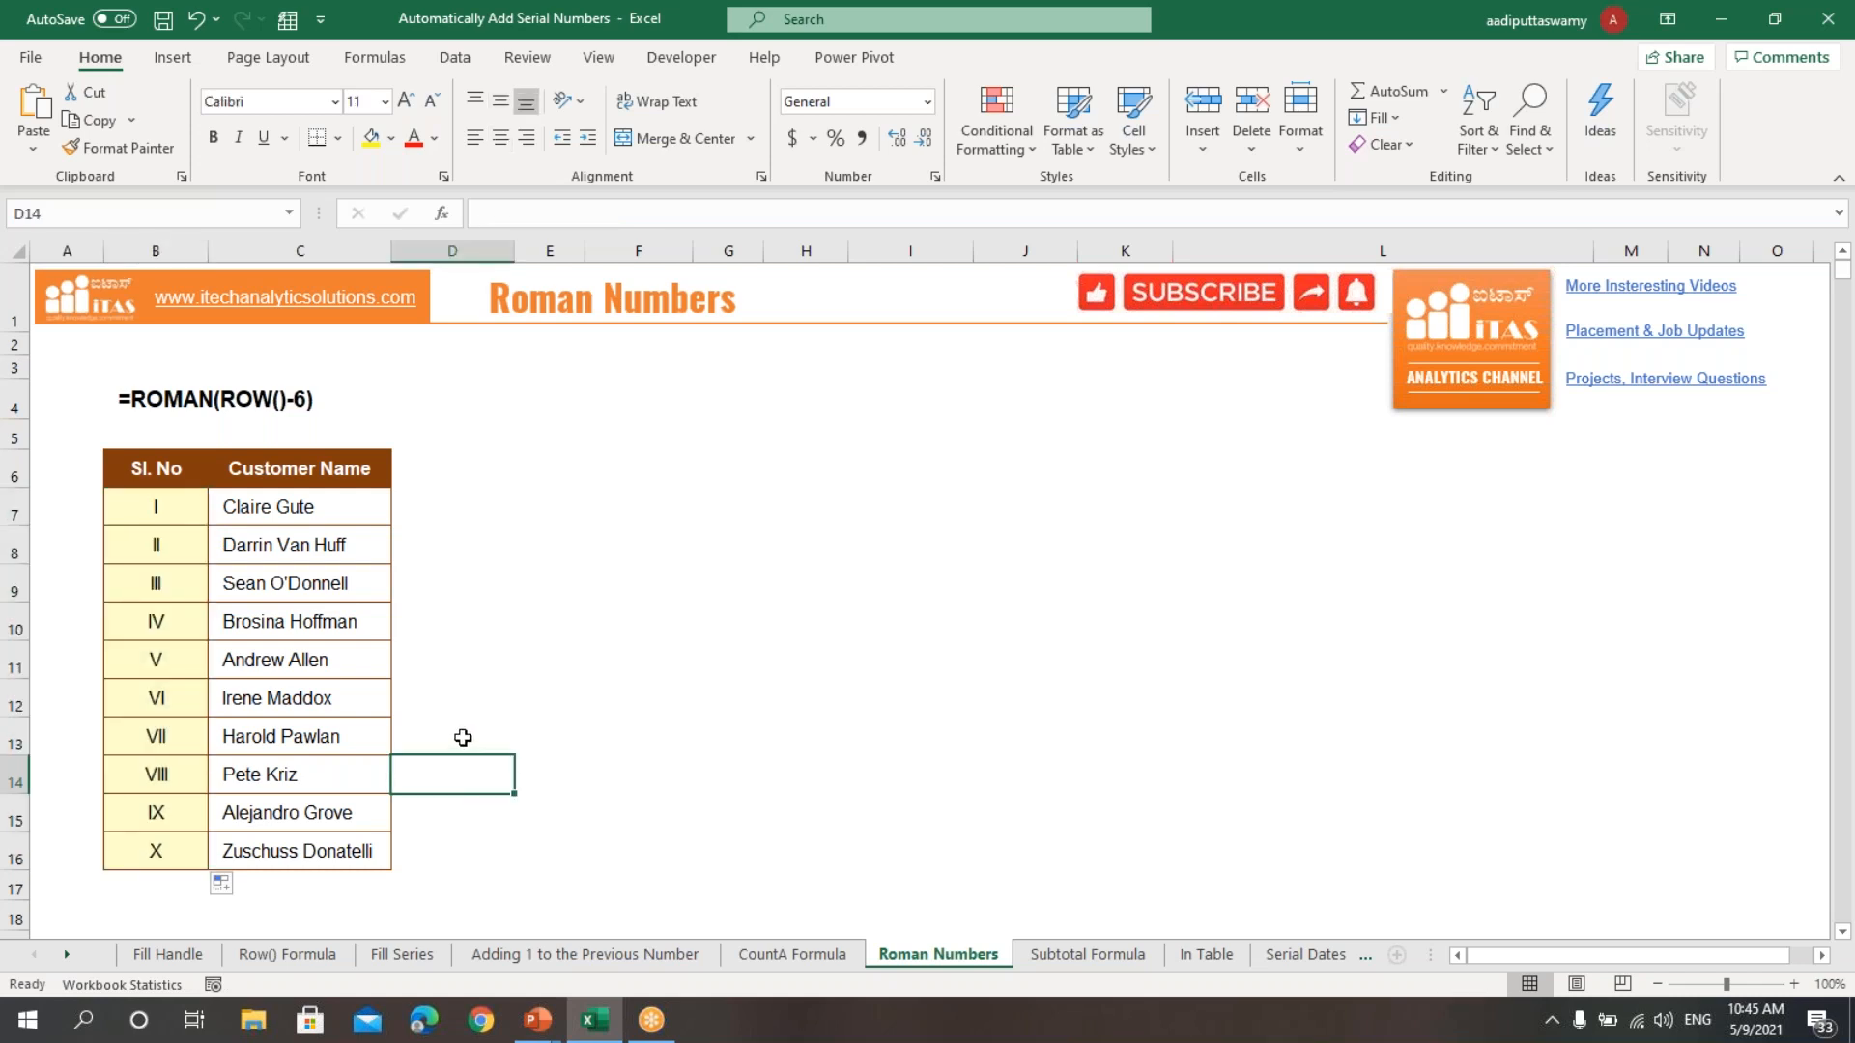
left_click(465, 633)
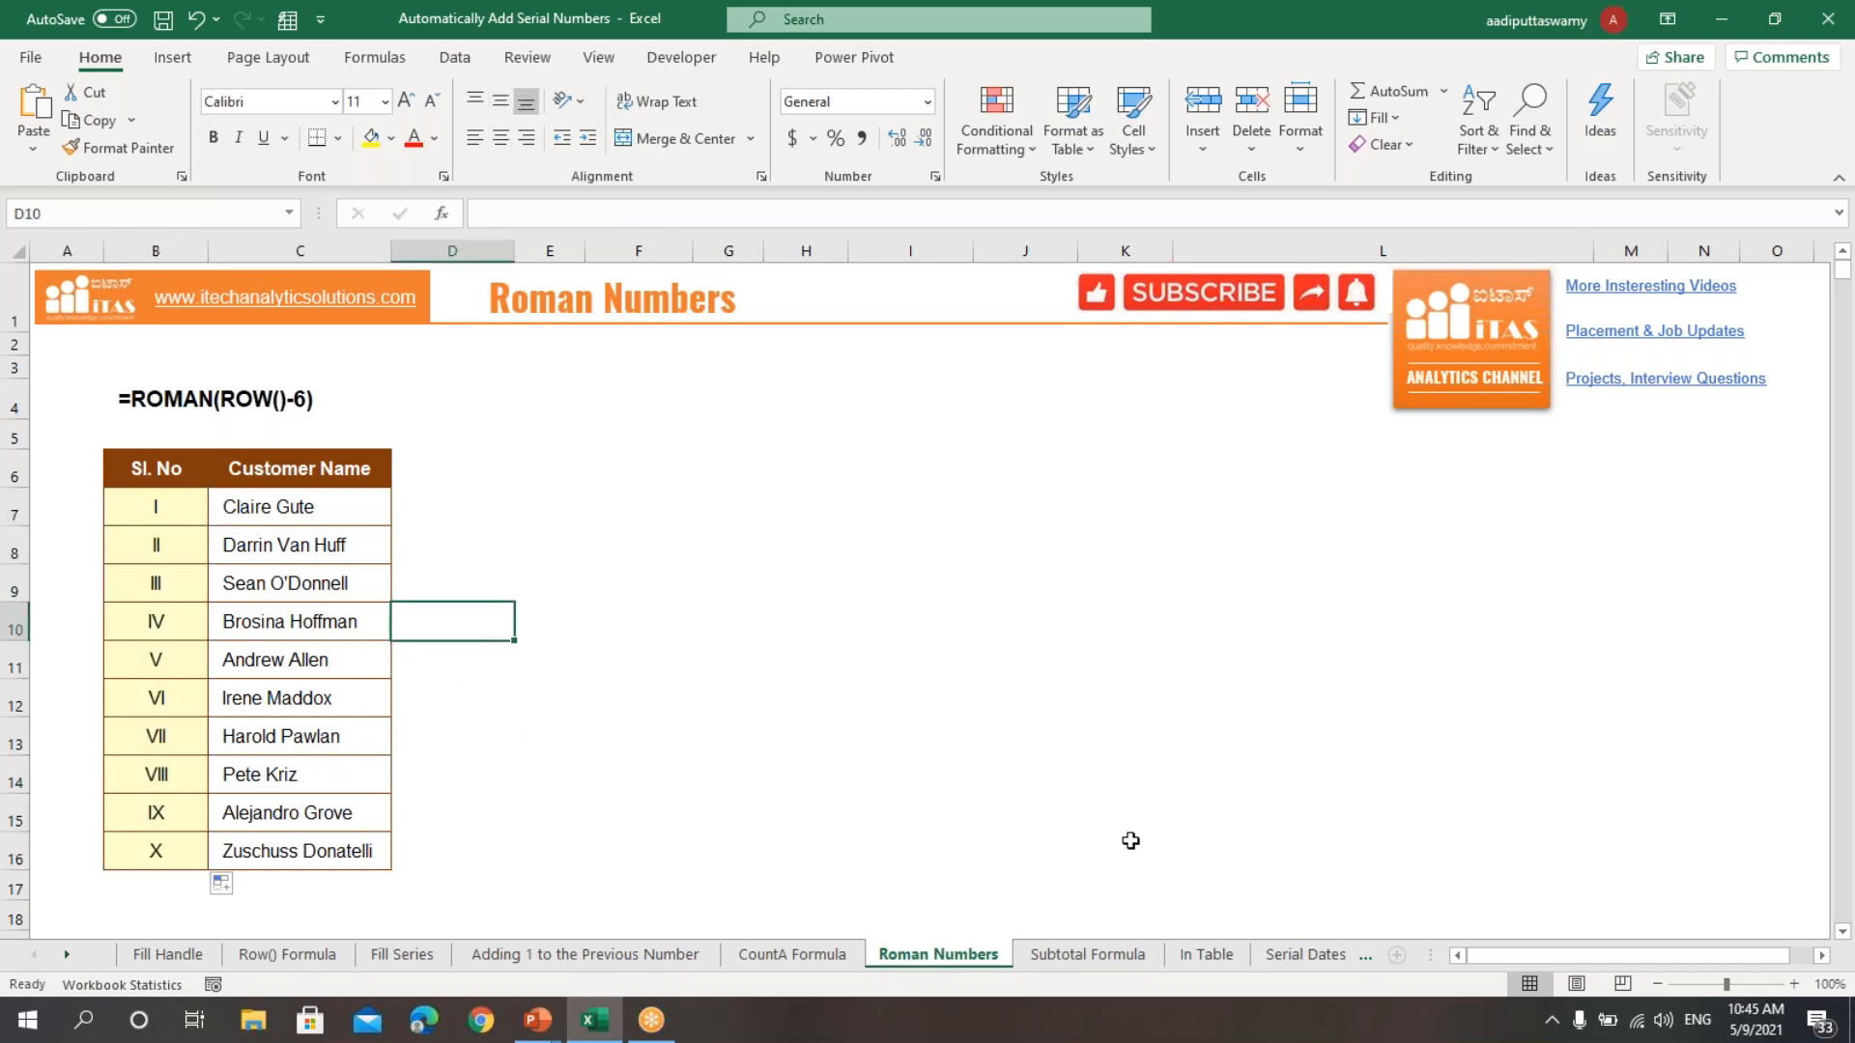
- On the Subtotal Formula sheet, begin a SUBTOTAL formula in B7 with function 3 (COUNTA) and the range C7:C7
left_click(1082, 954)
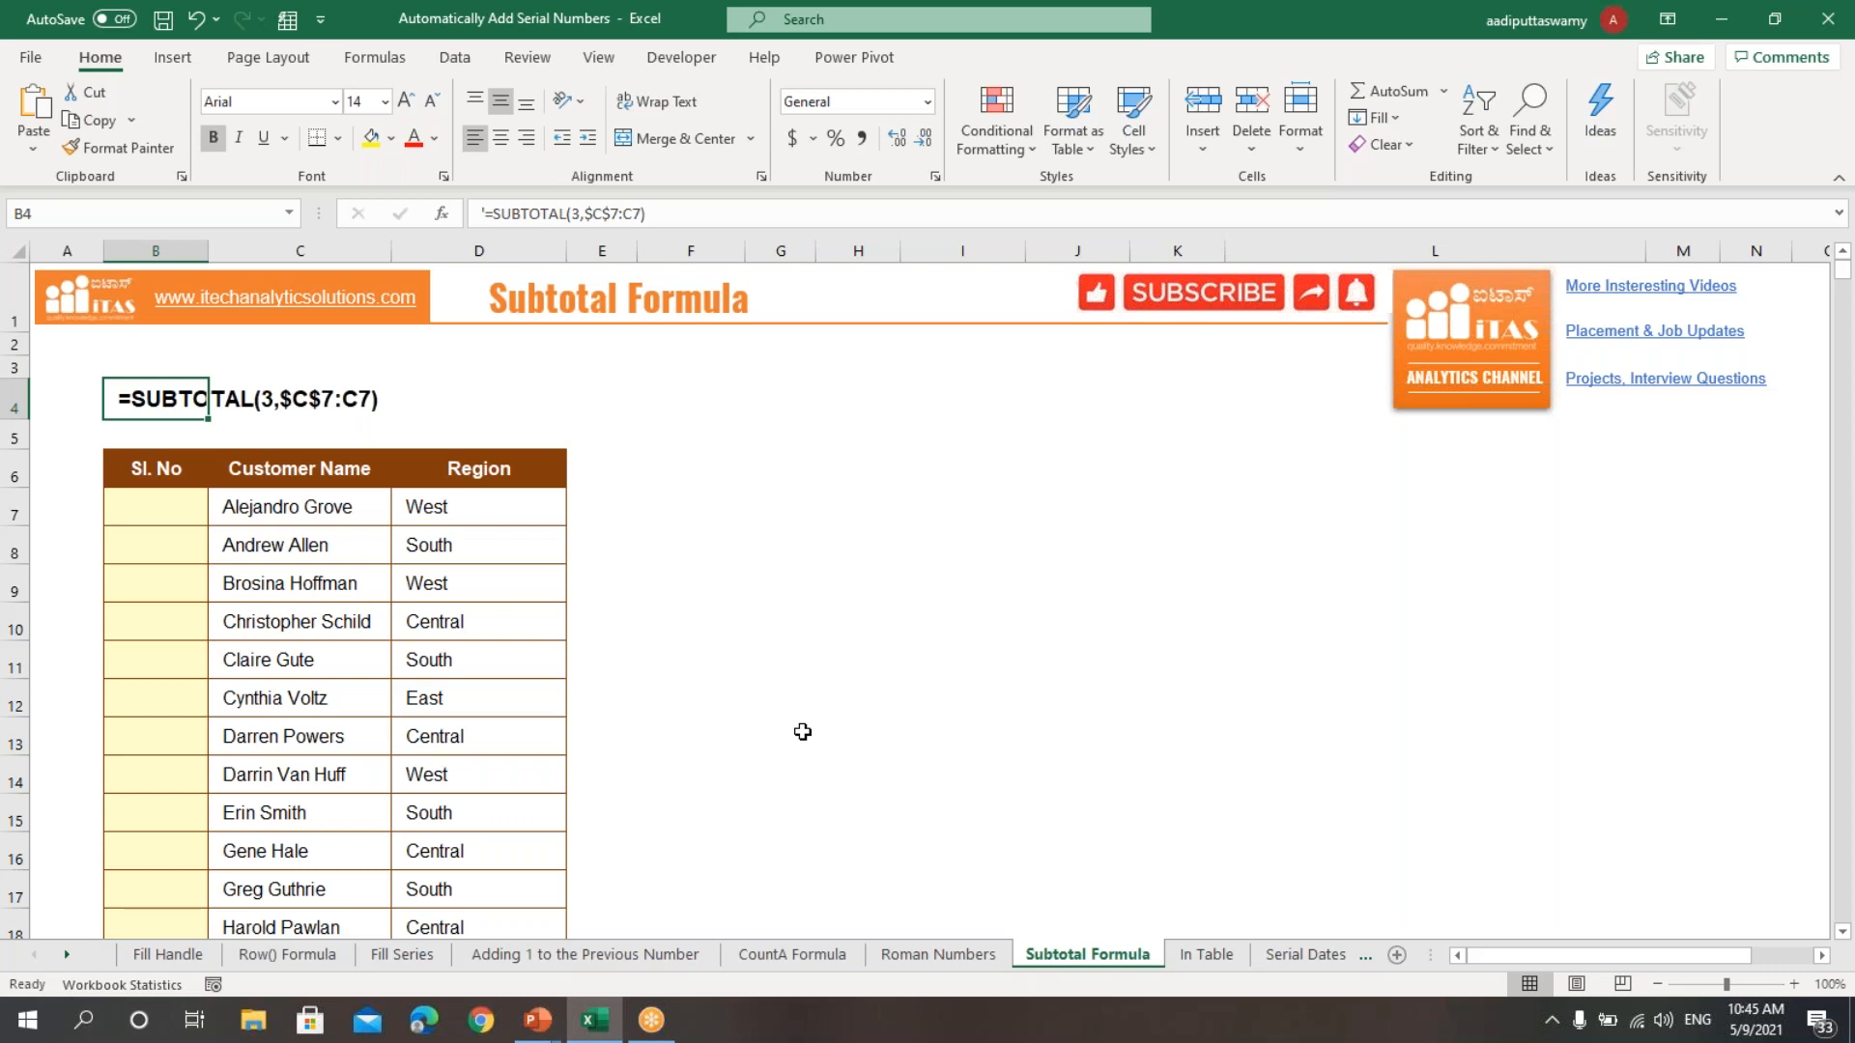
left_click(159, 518)
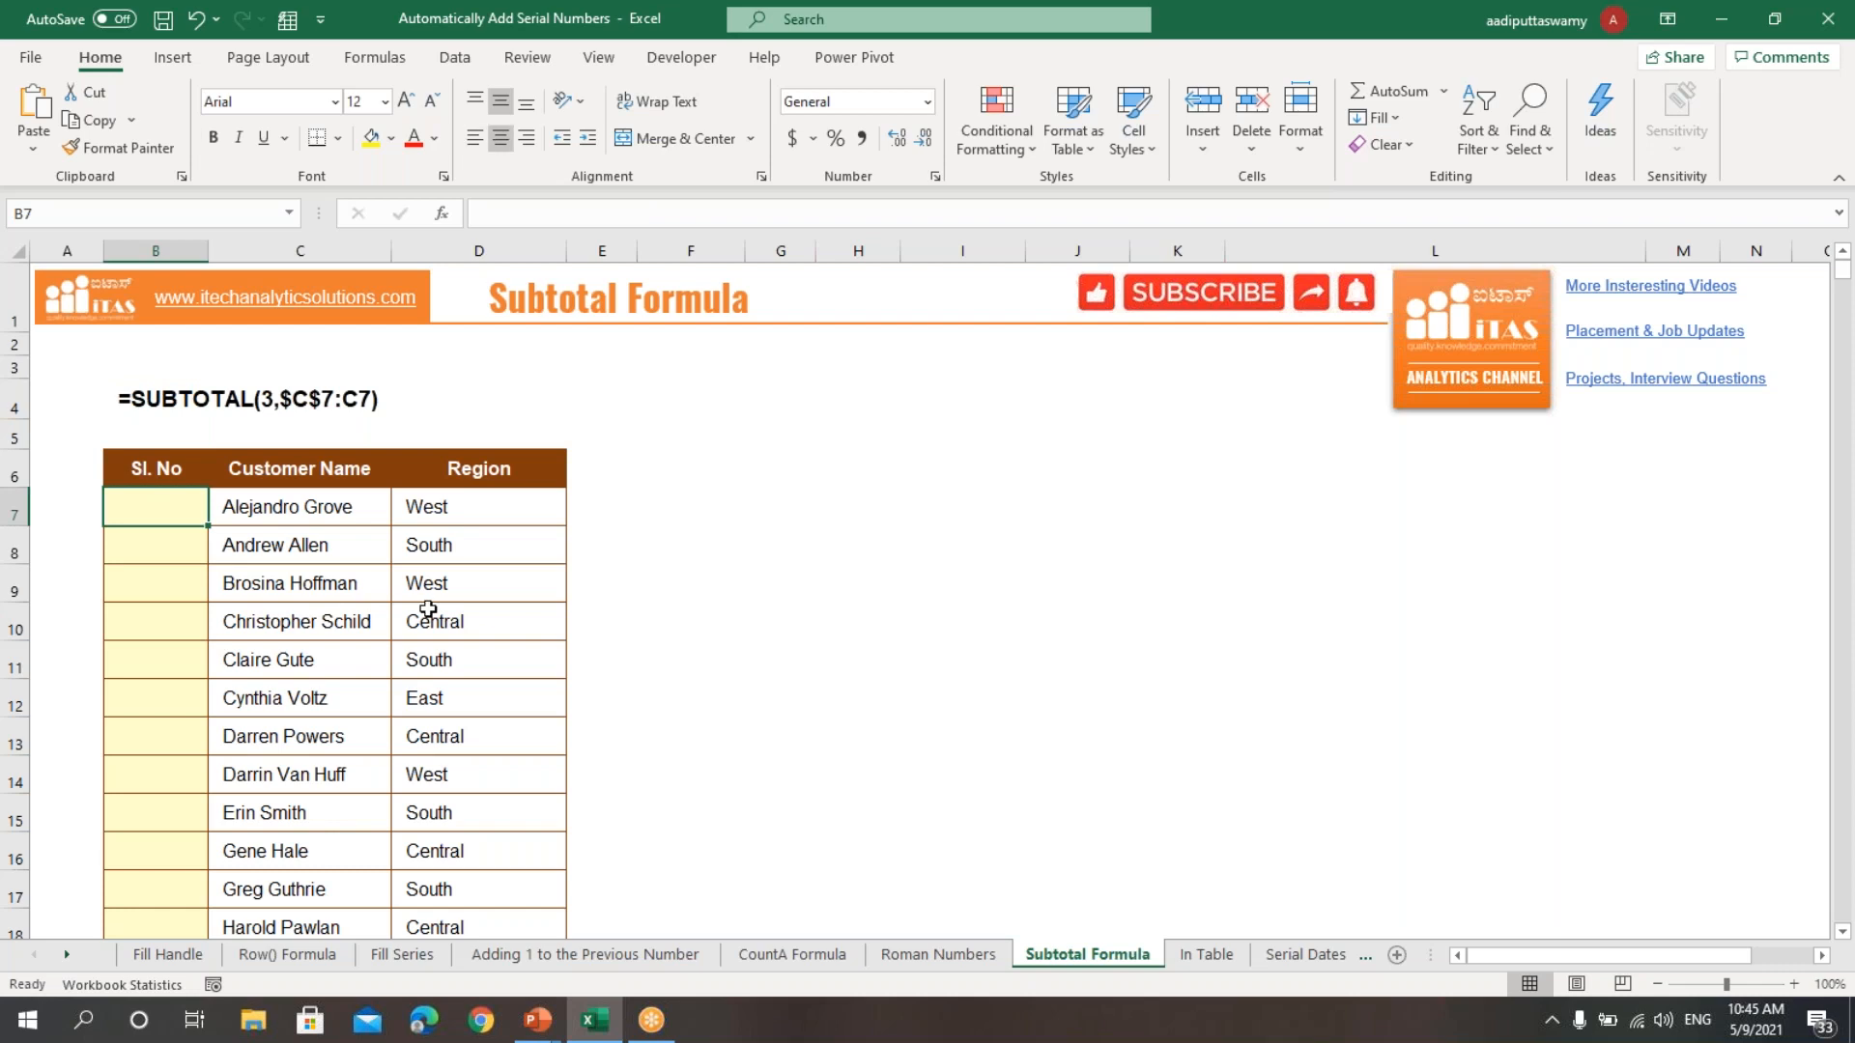
type("=subtotal")
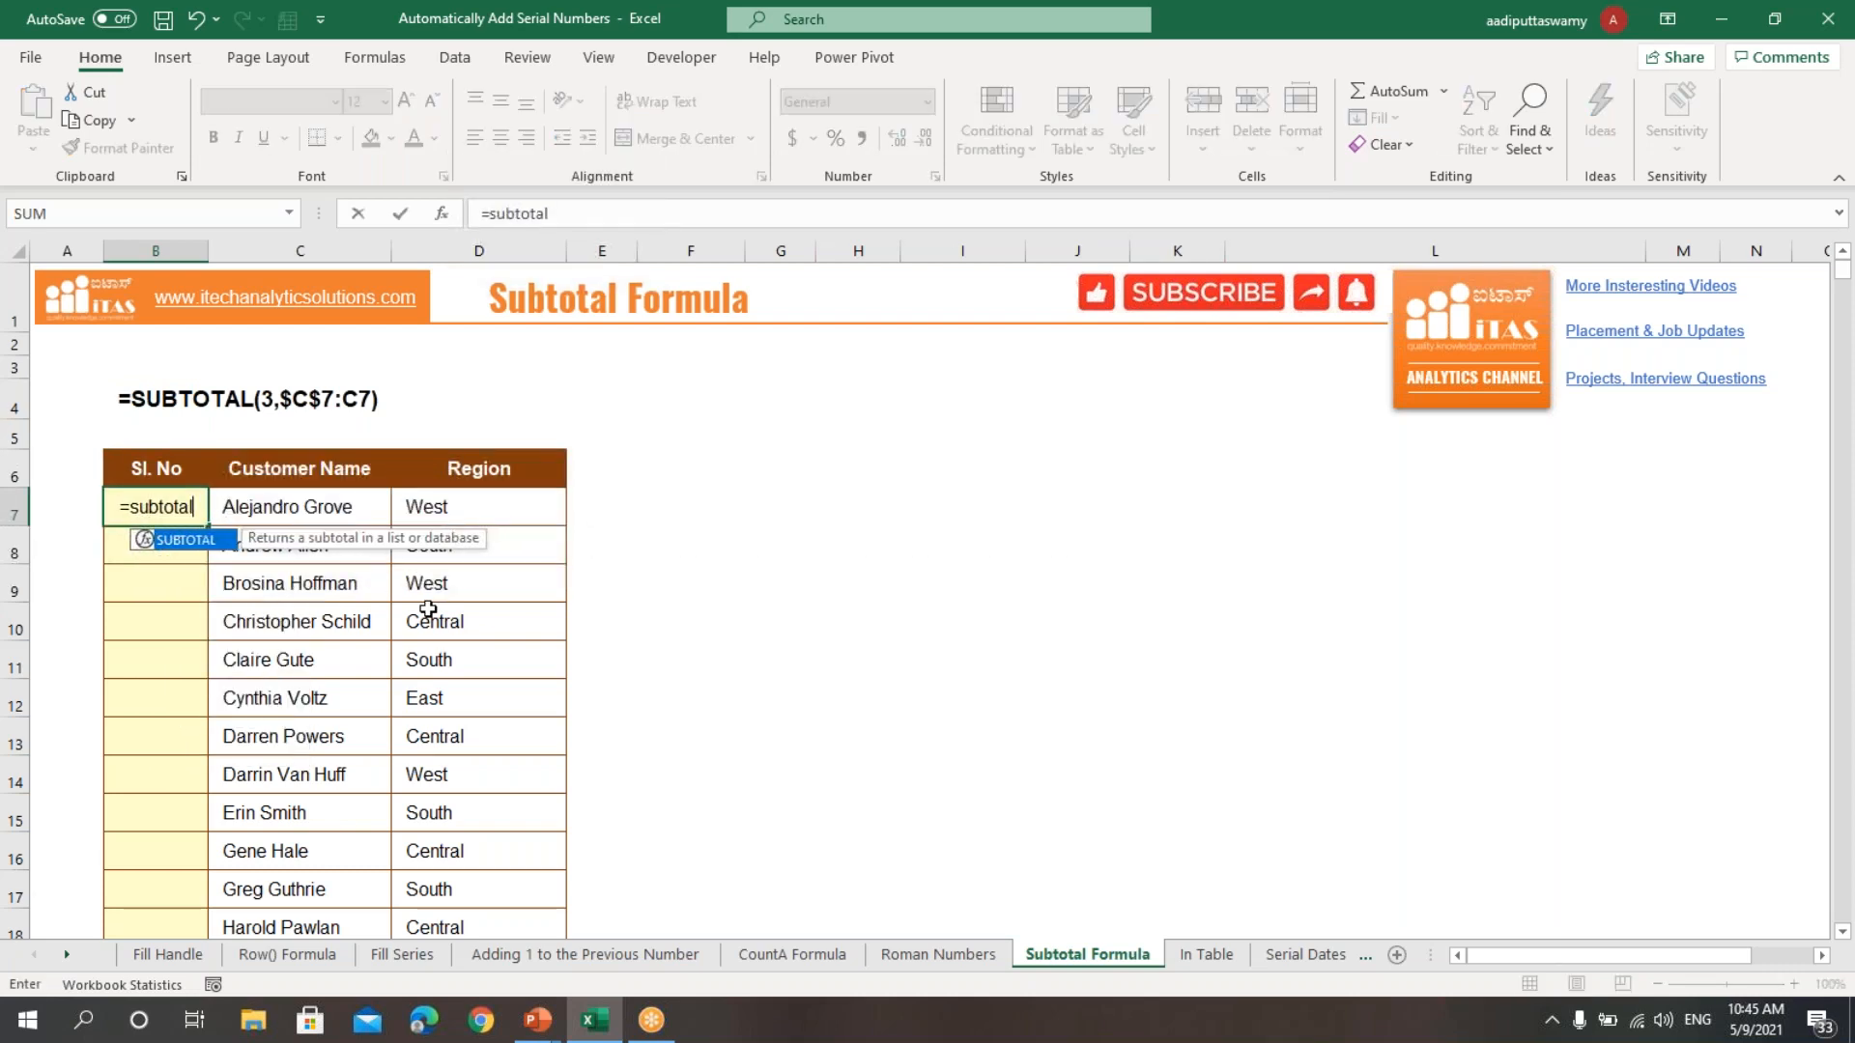
key("Tab")
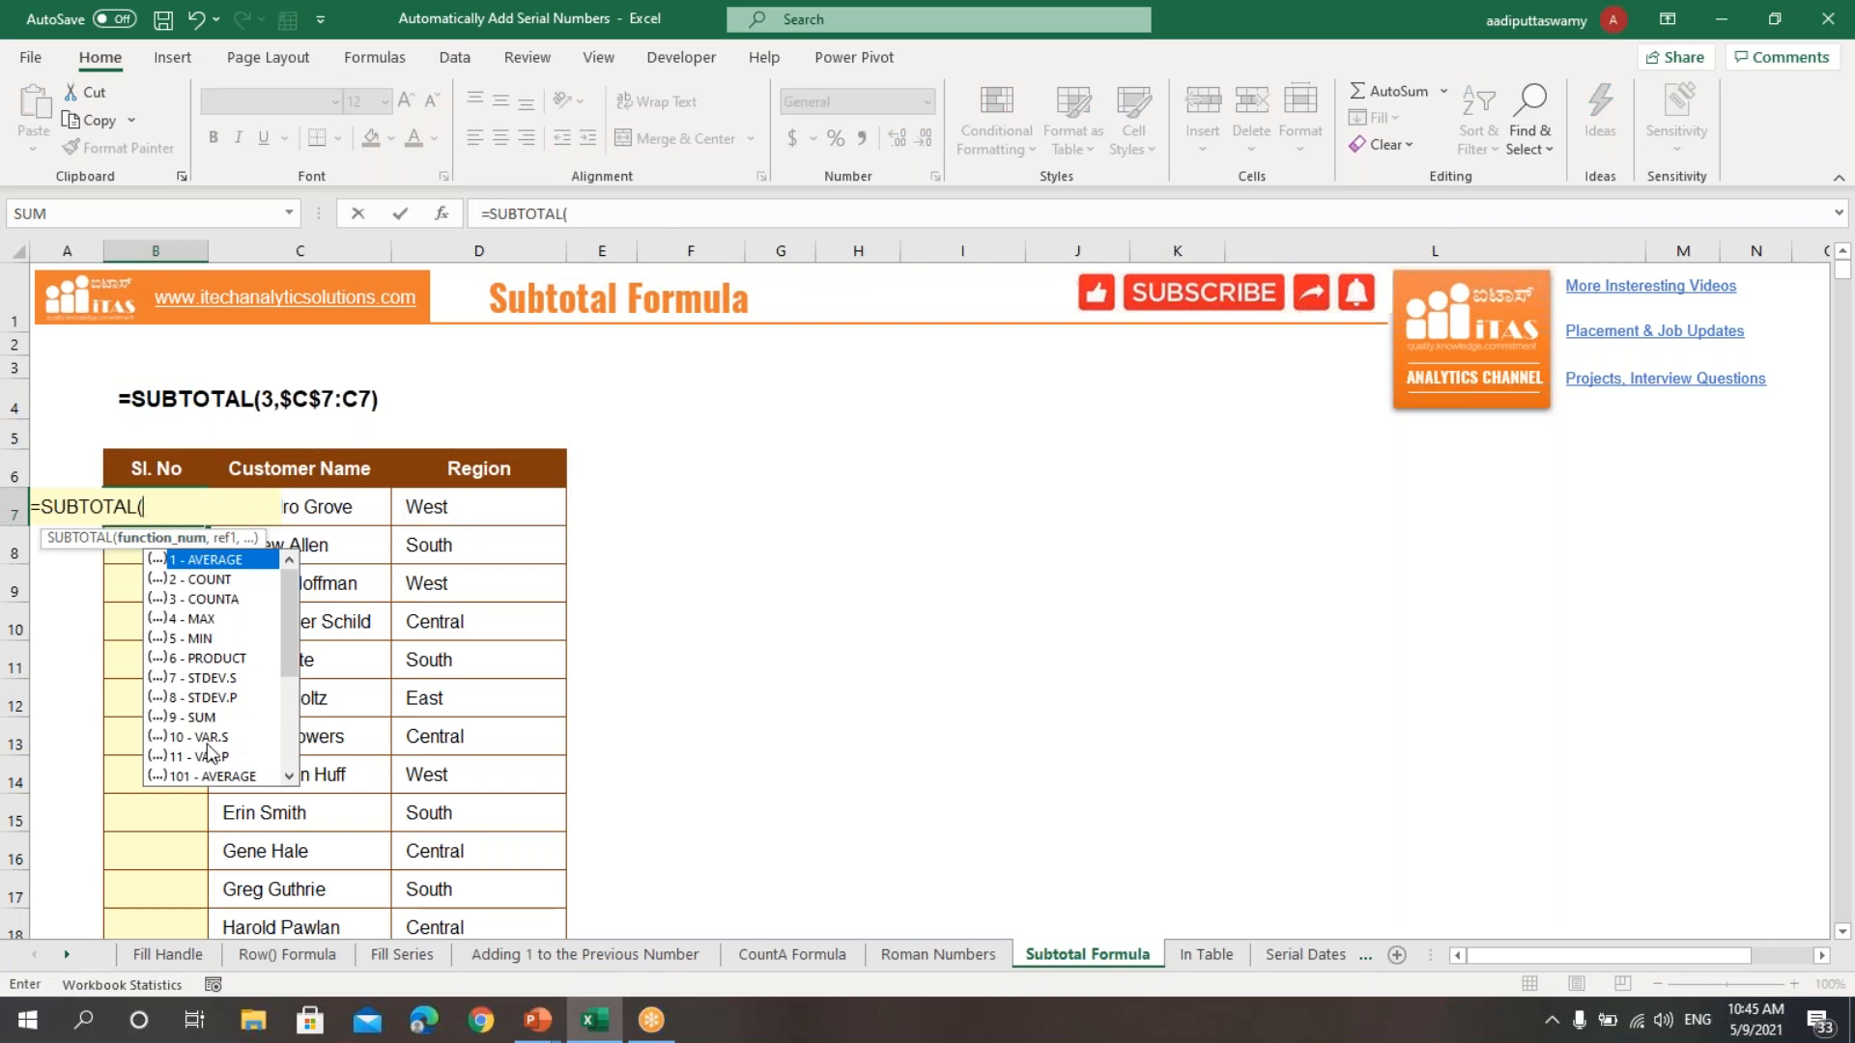
key("Down")
key("Down")
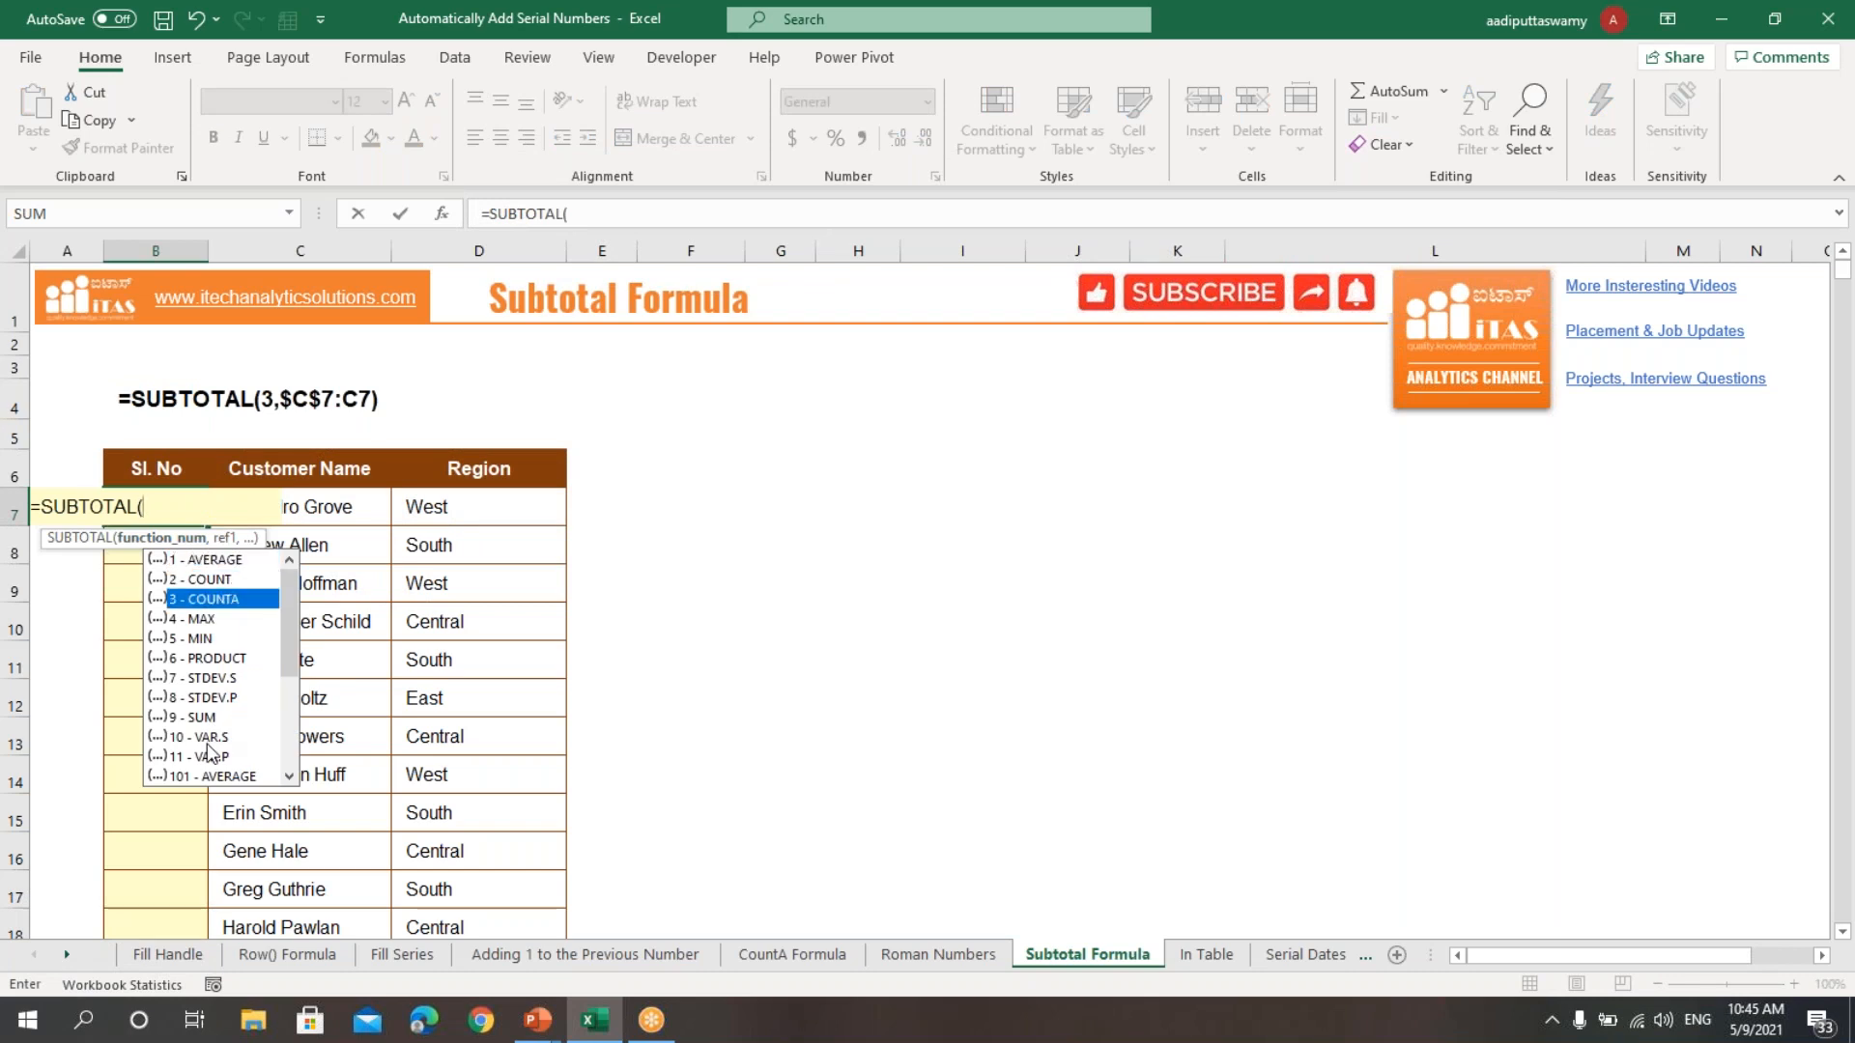
key("Tab")
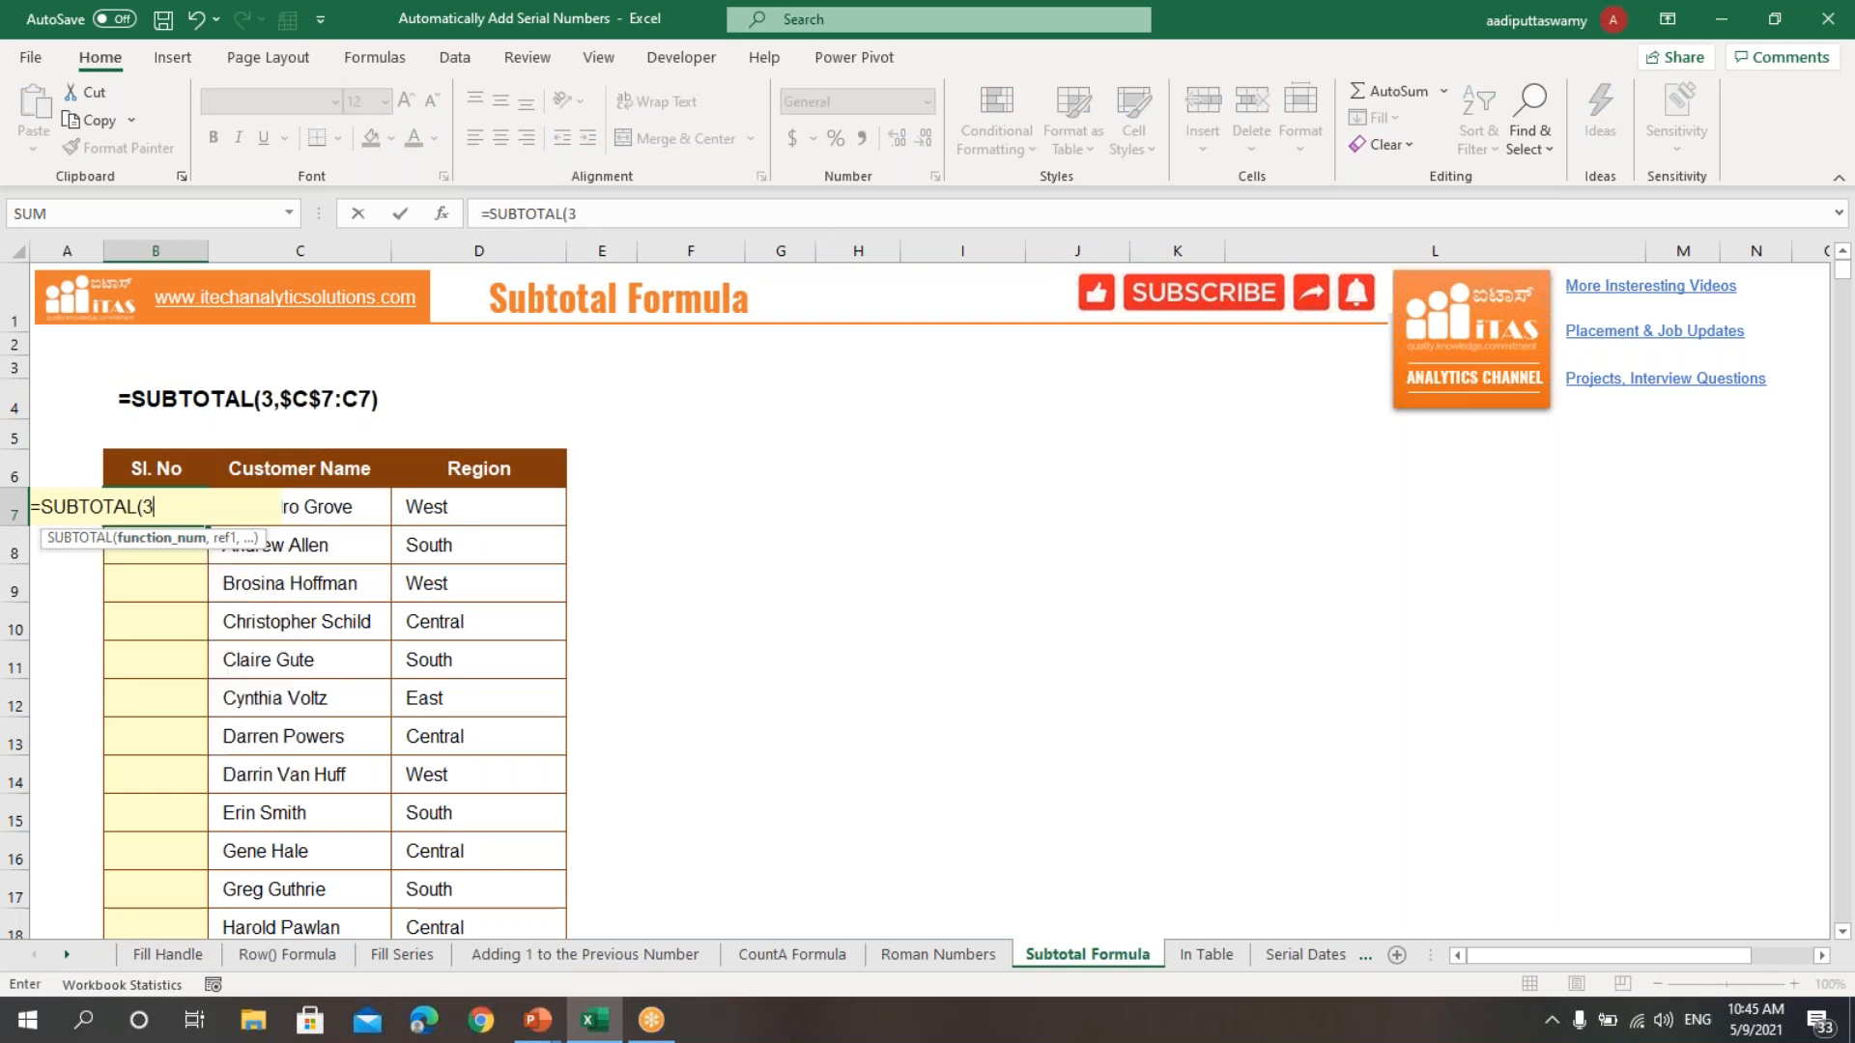
type(",")
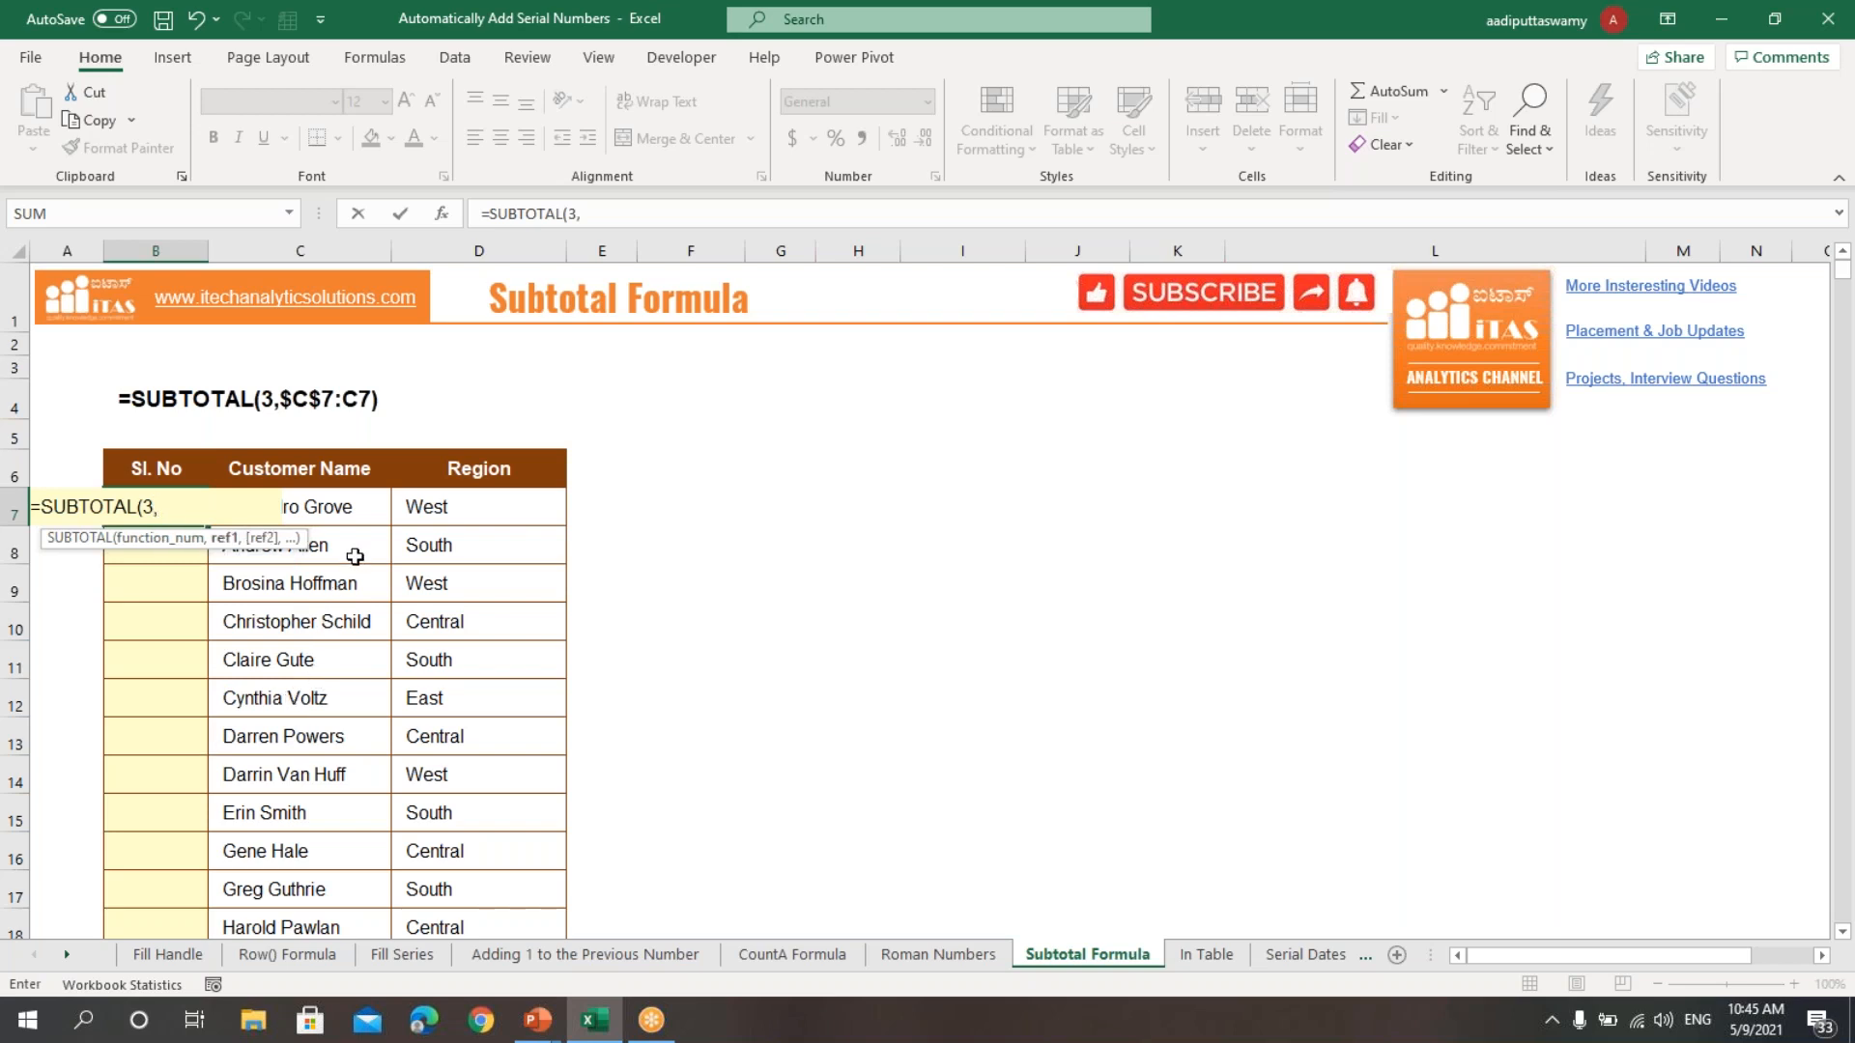
left_click(371, 515)
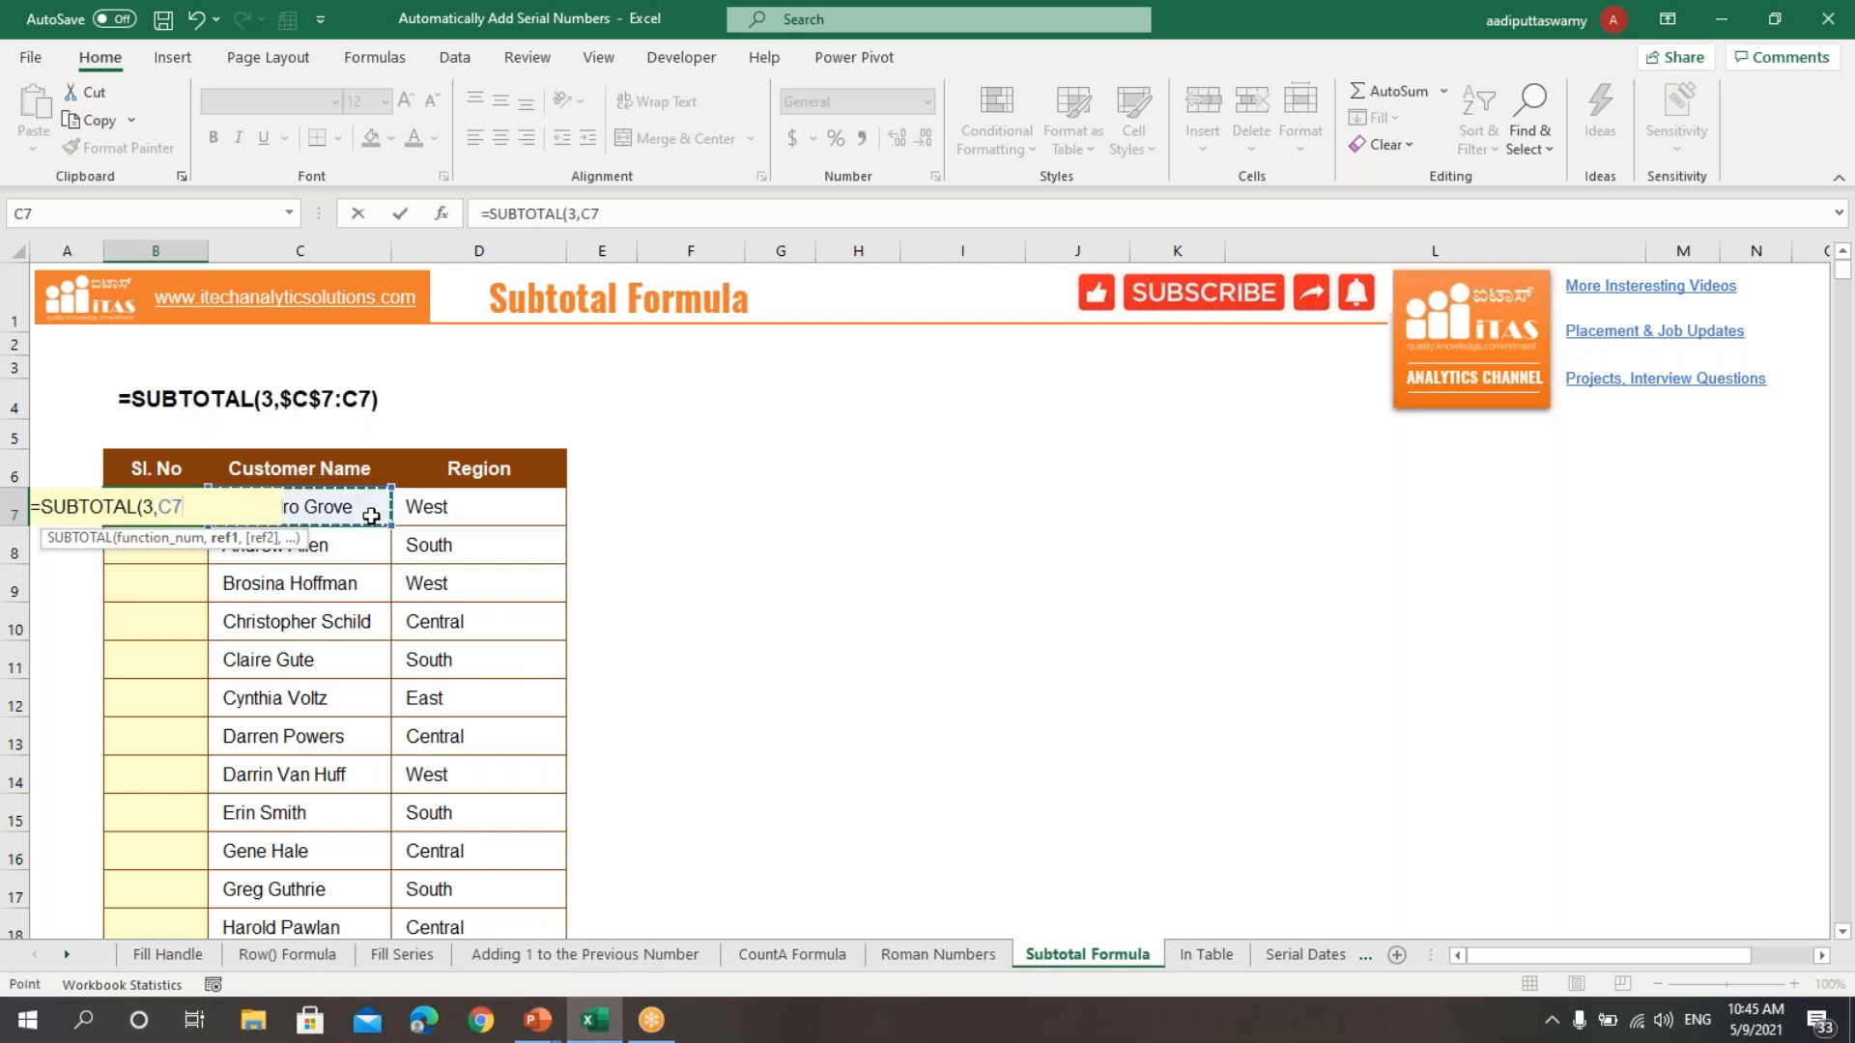
key("F8")
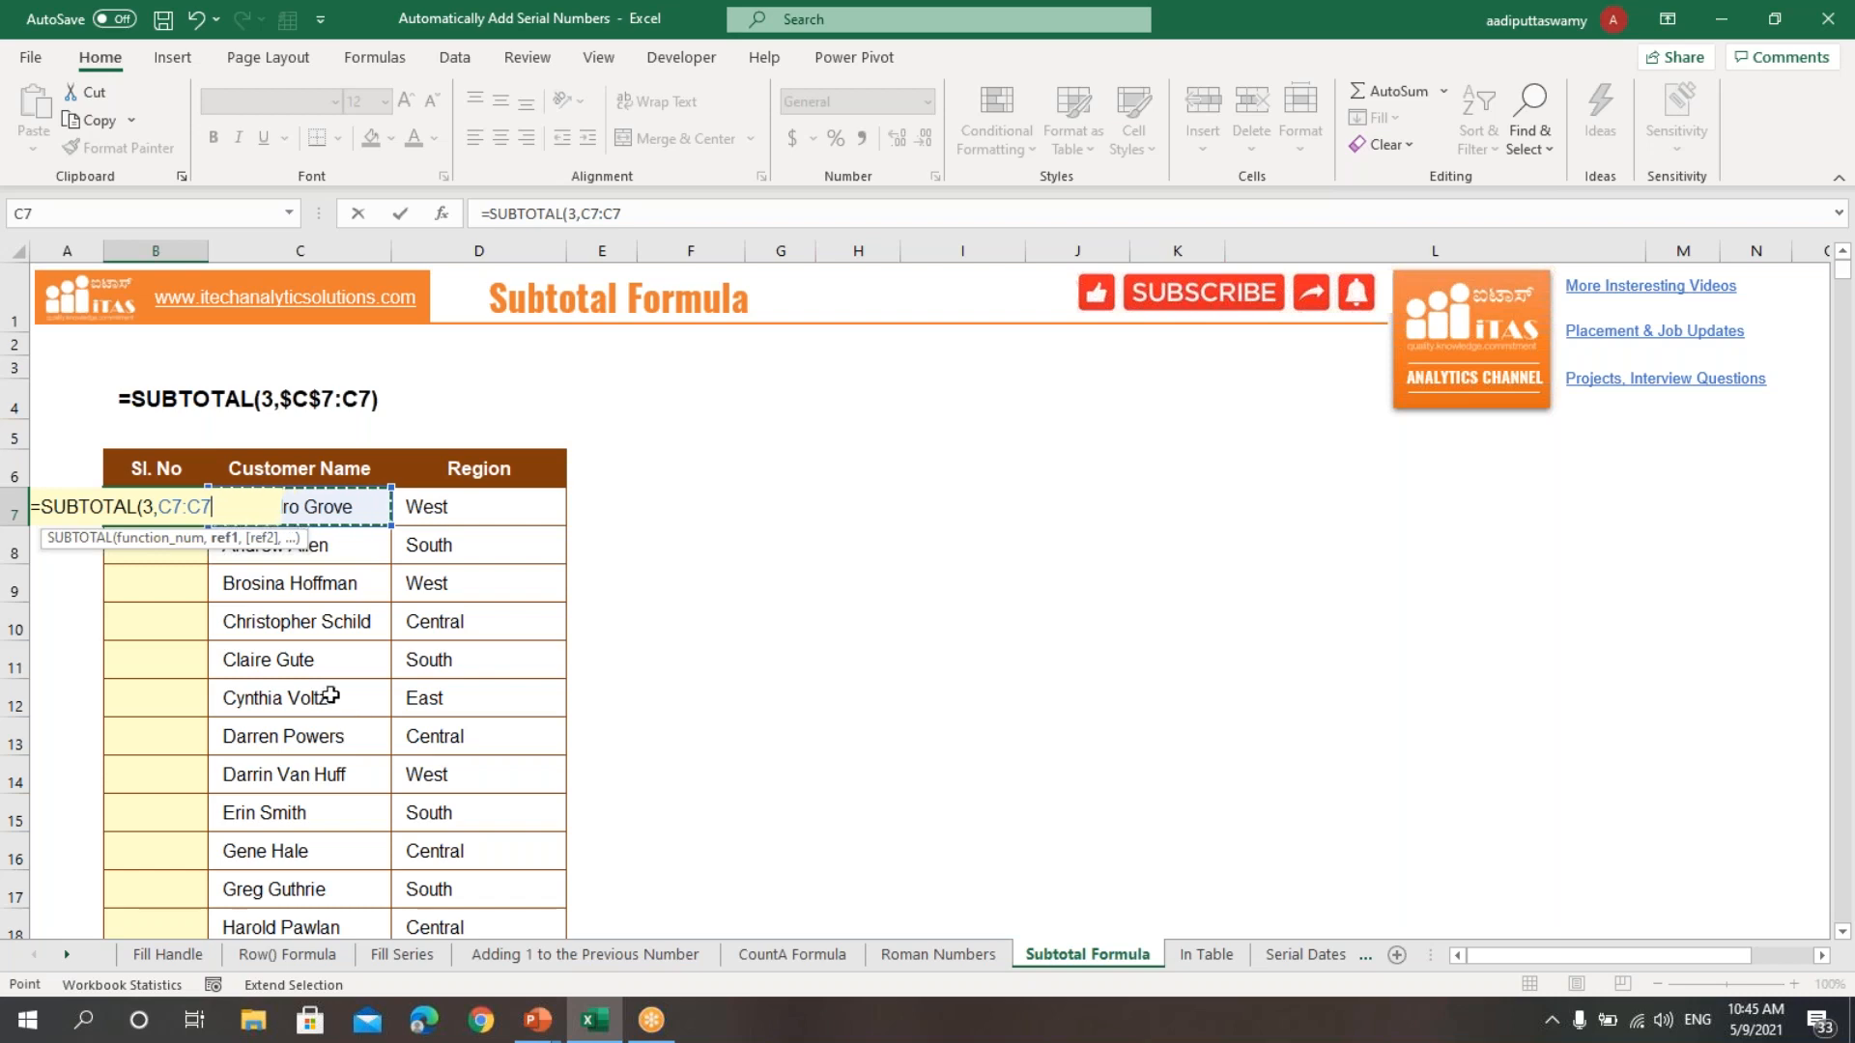
- Make the first C7 reference absolute and complete the formula in B7 as =SUBTOTAL(3,$C$7:C7)
left_click_drag(172, 507, 220, 518)
left_click(160, 508)
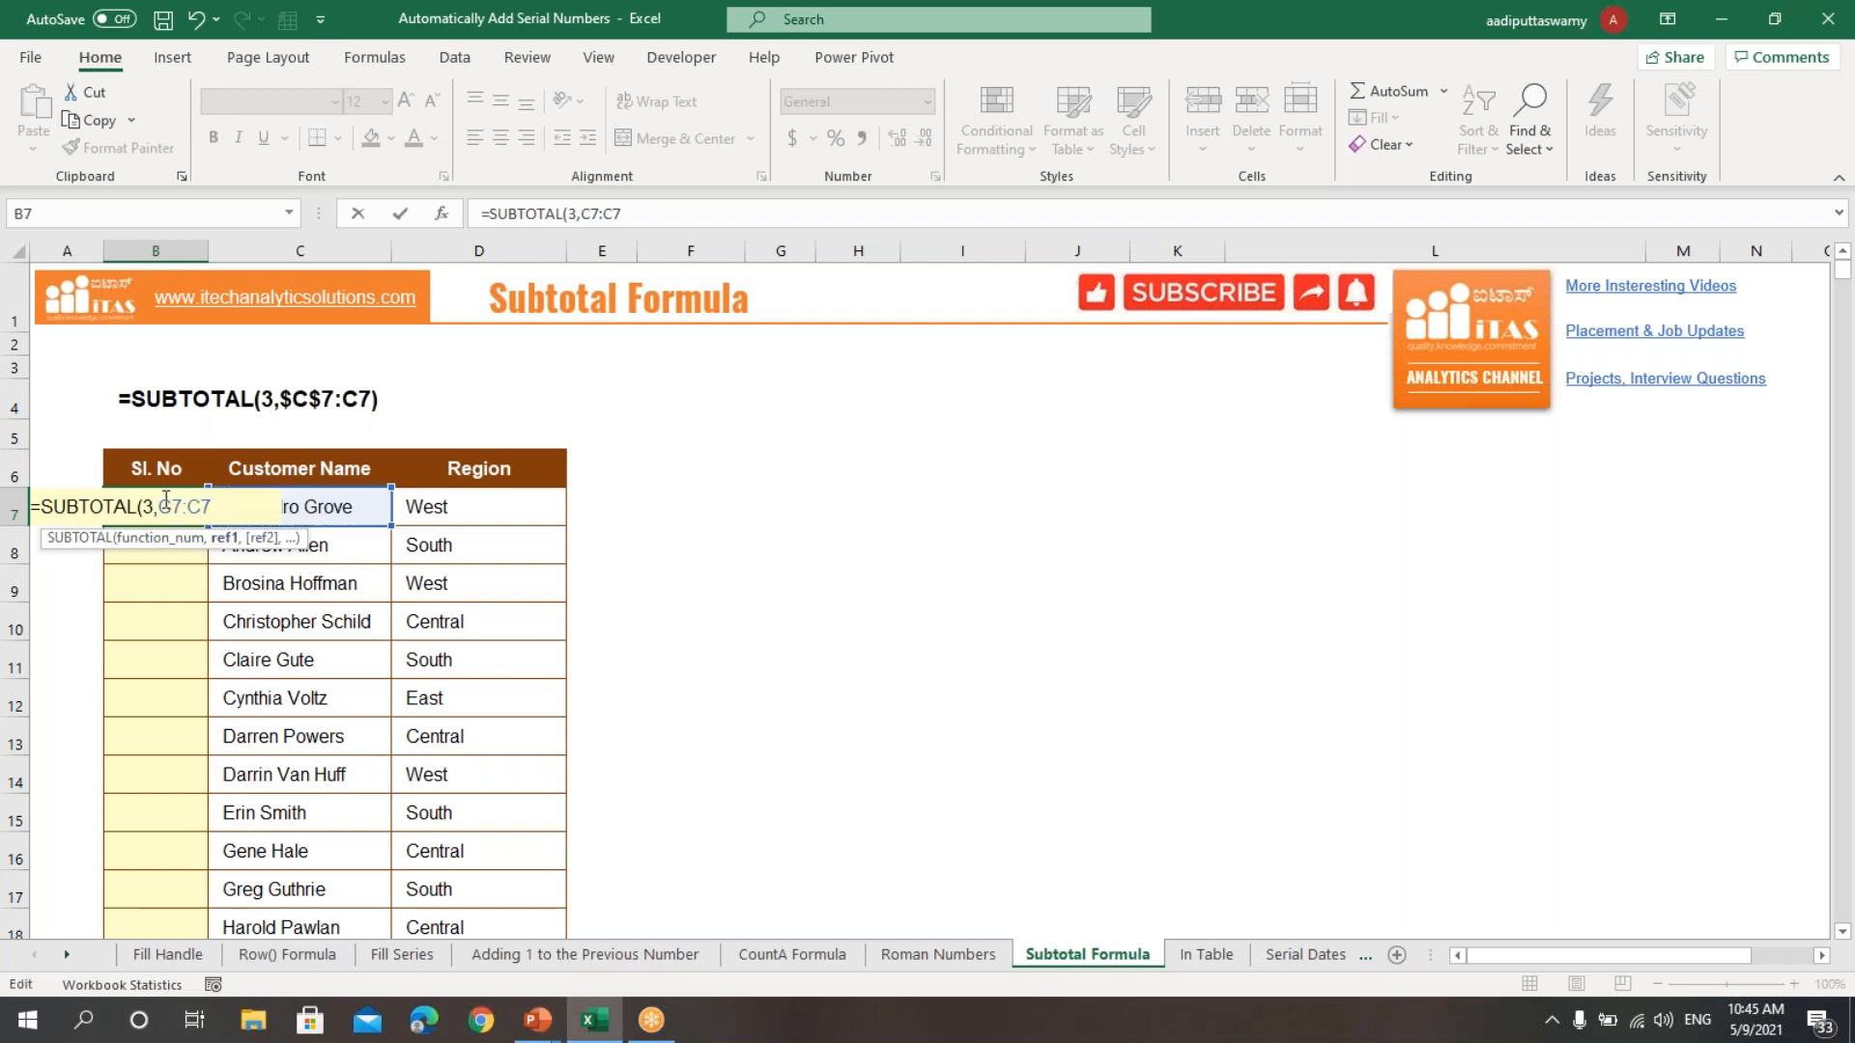
key("F4")
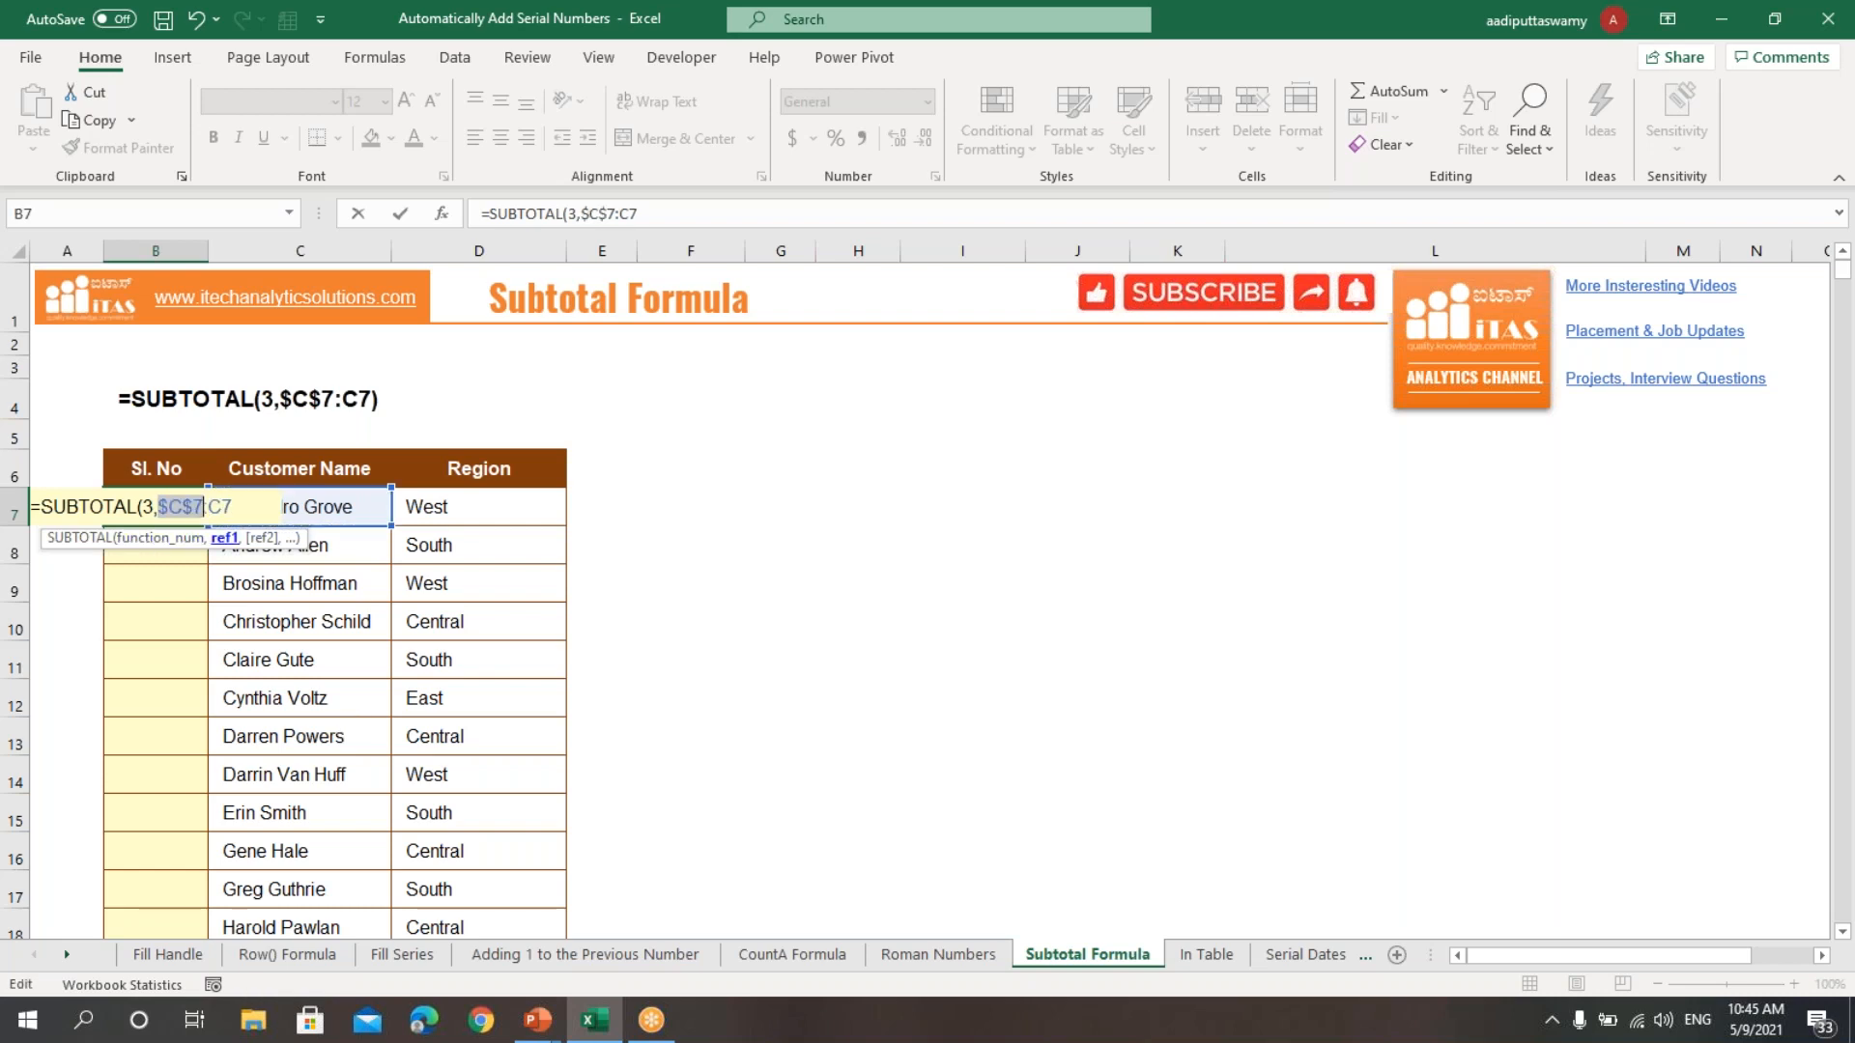
left_click(237, 510)
double_click(224, 507)
left_click(251, 504)
type(")")
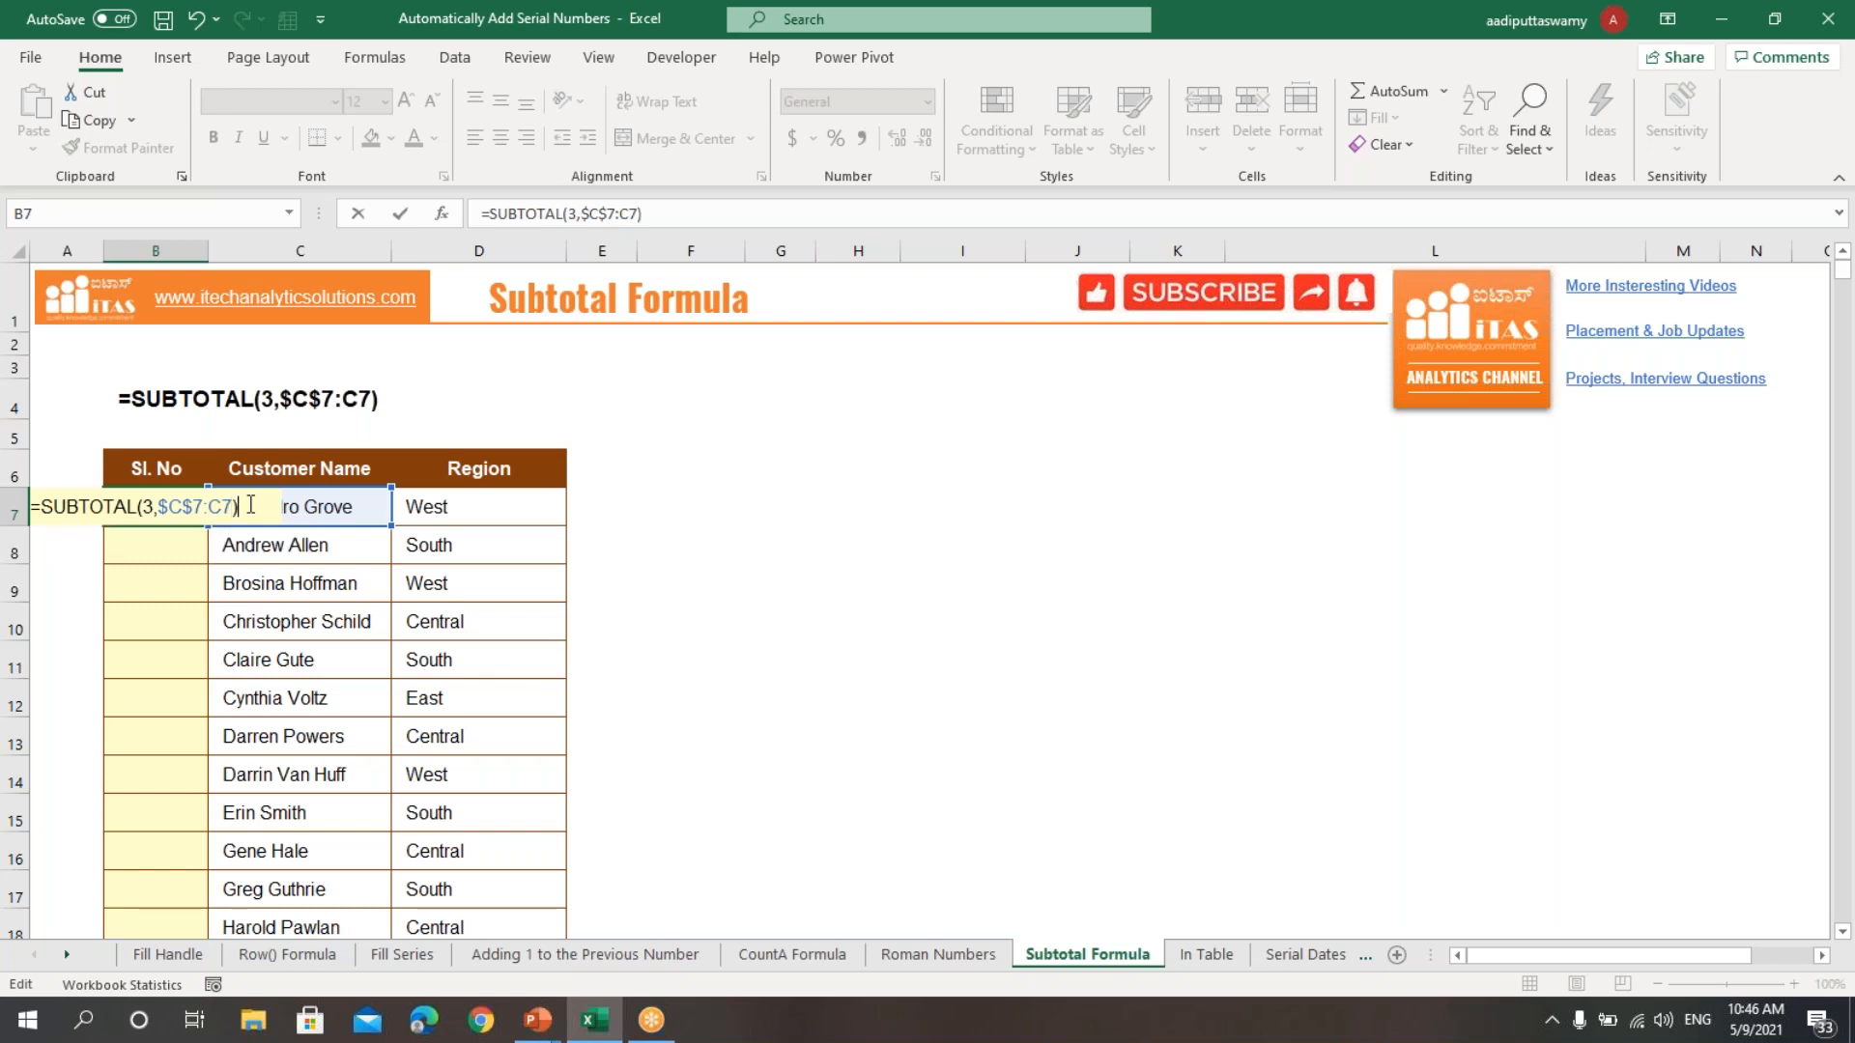
key("Return")
- Copy the SUBTOTAL formula from B7 down the Sl. No column to the end of the customer list and check the numbering
left_click(154, 509)
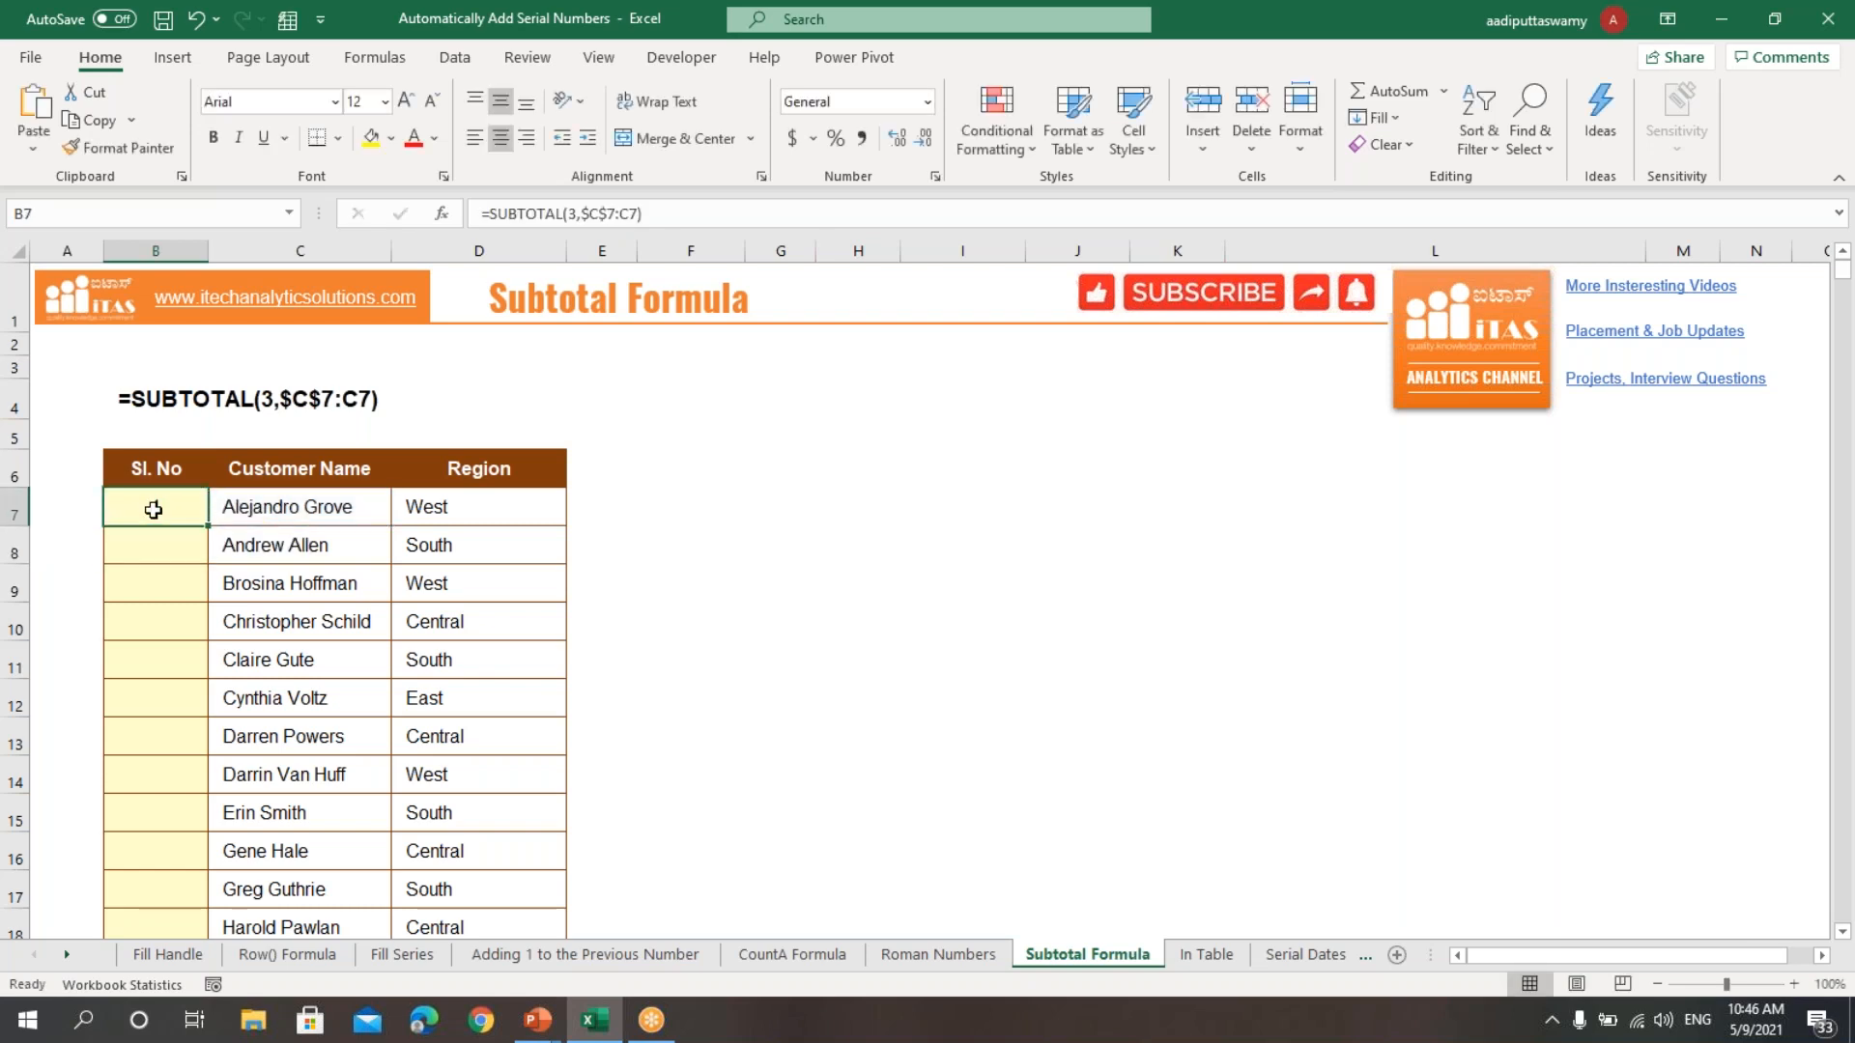
double_click(211, 529)
scroll(219, 776, "down", 13)
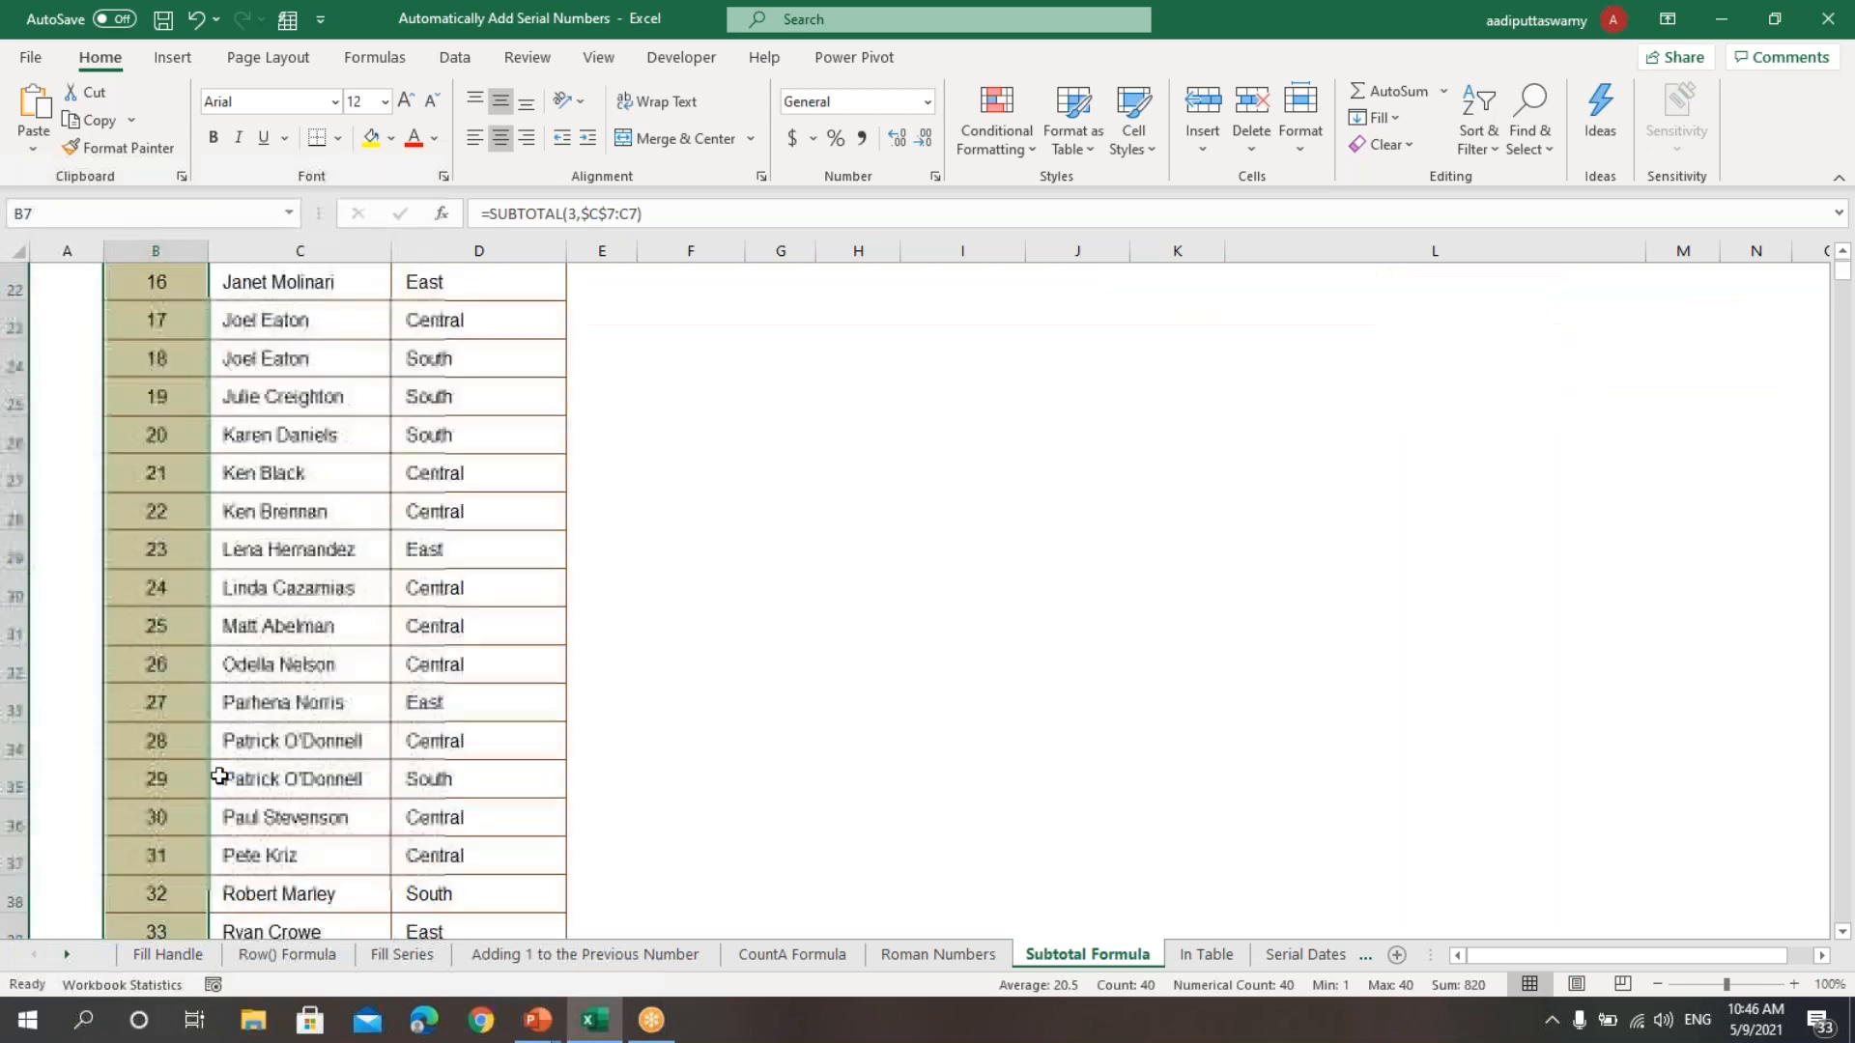
scroll(220, 773, "up", 13)
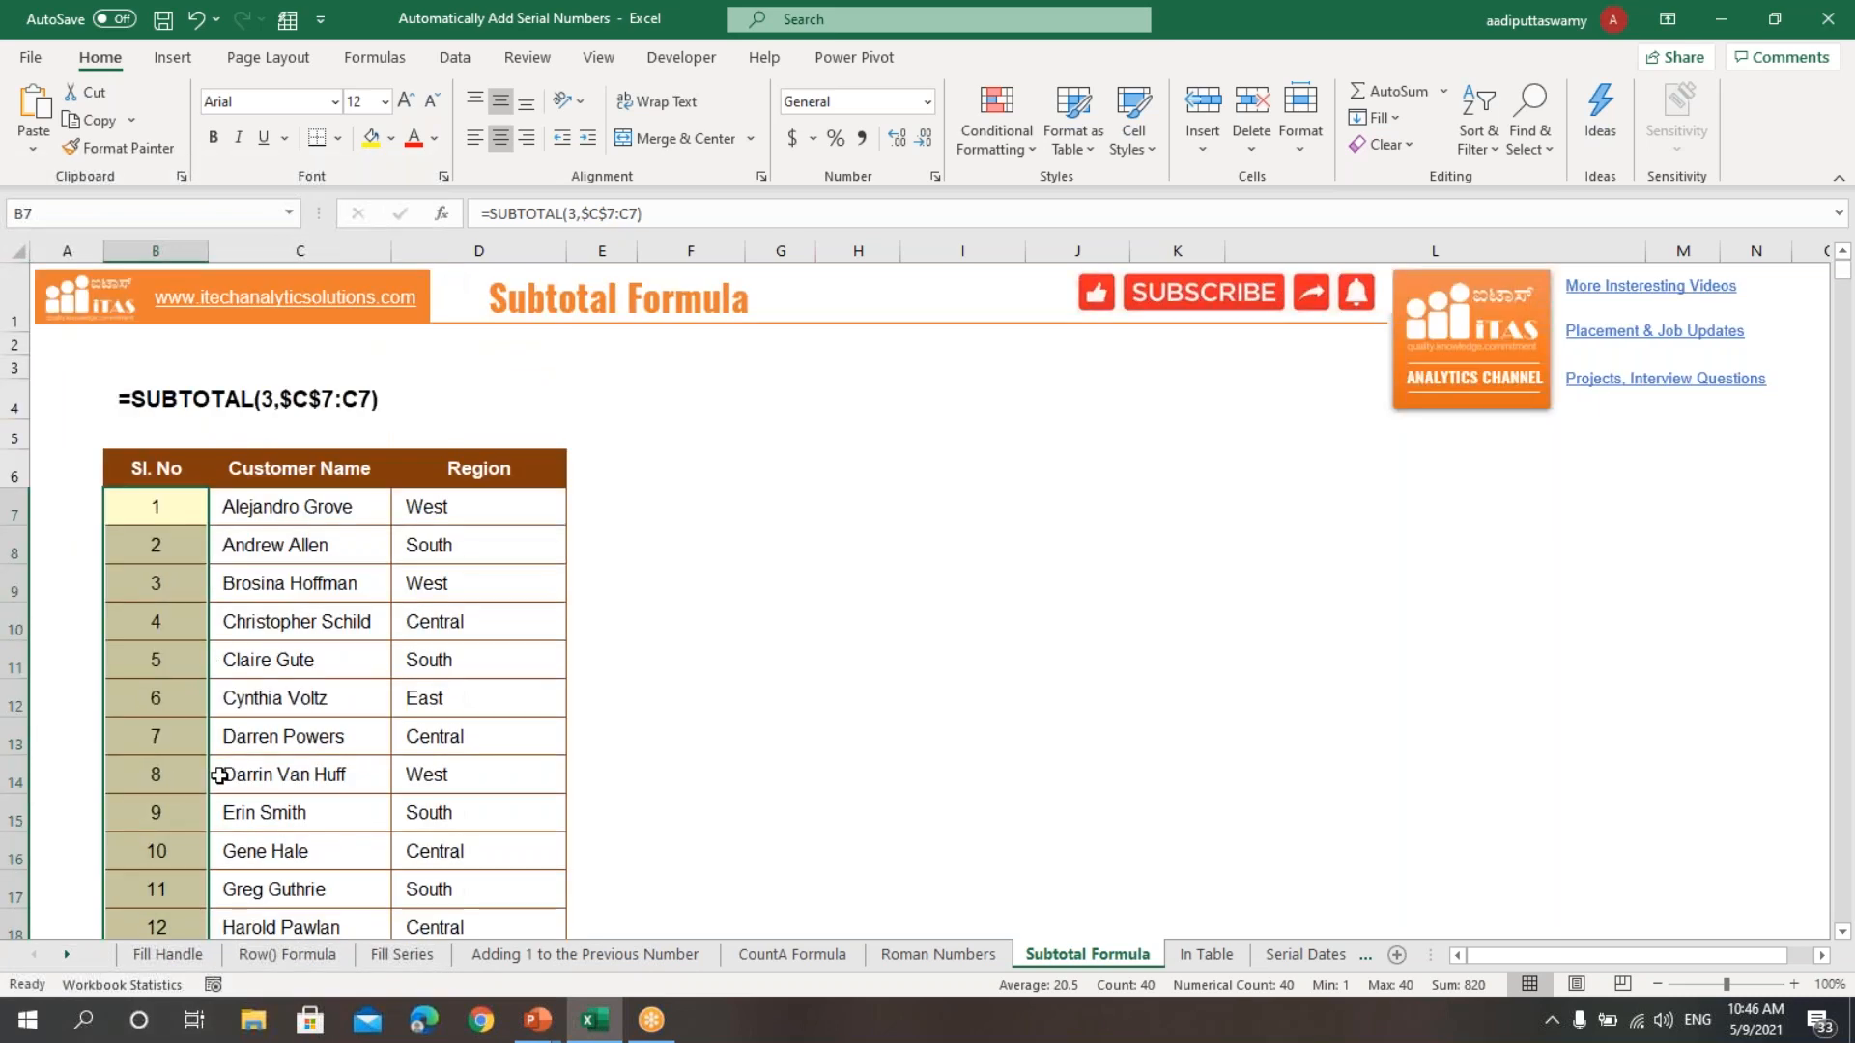
left_click(290, 735)
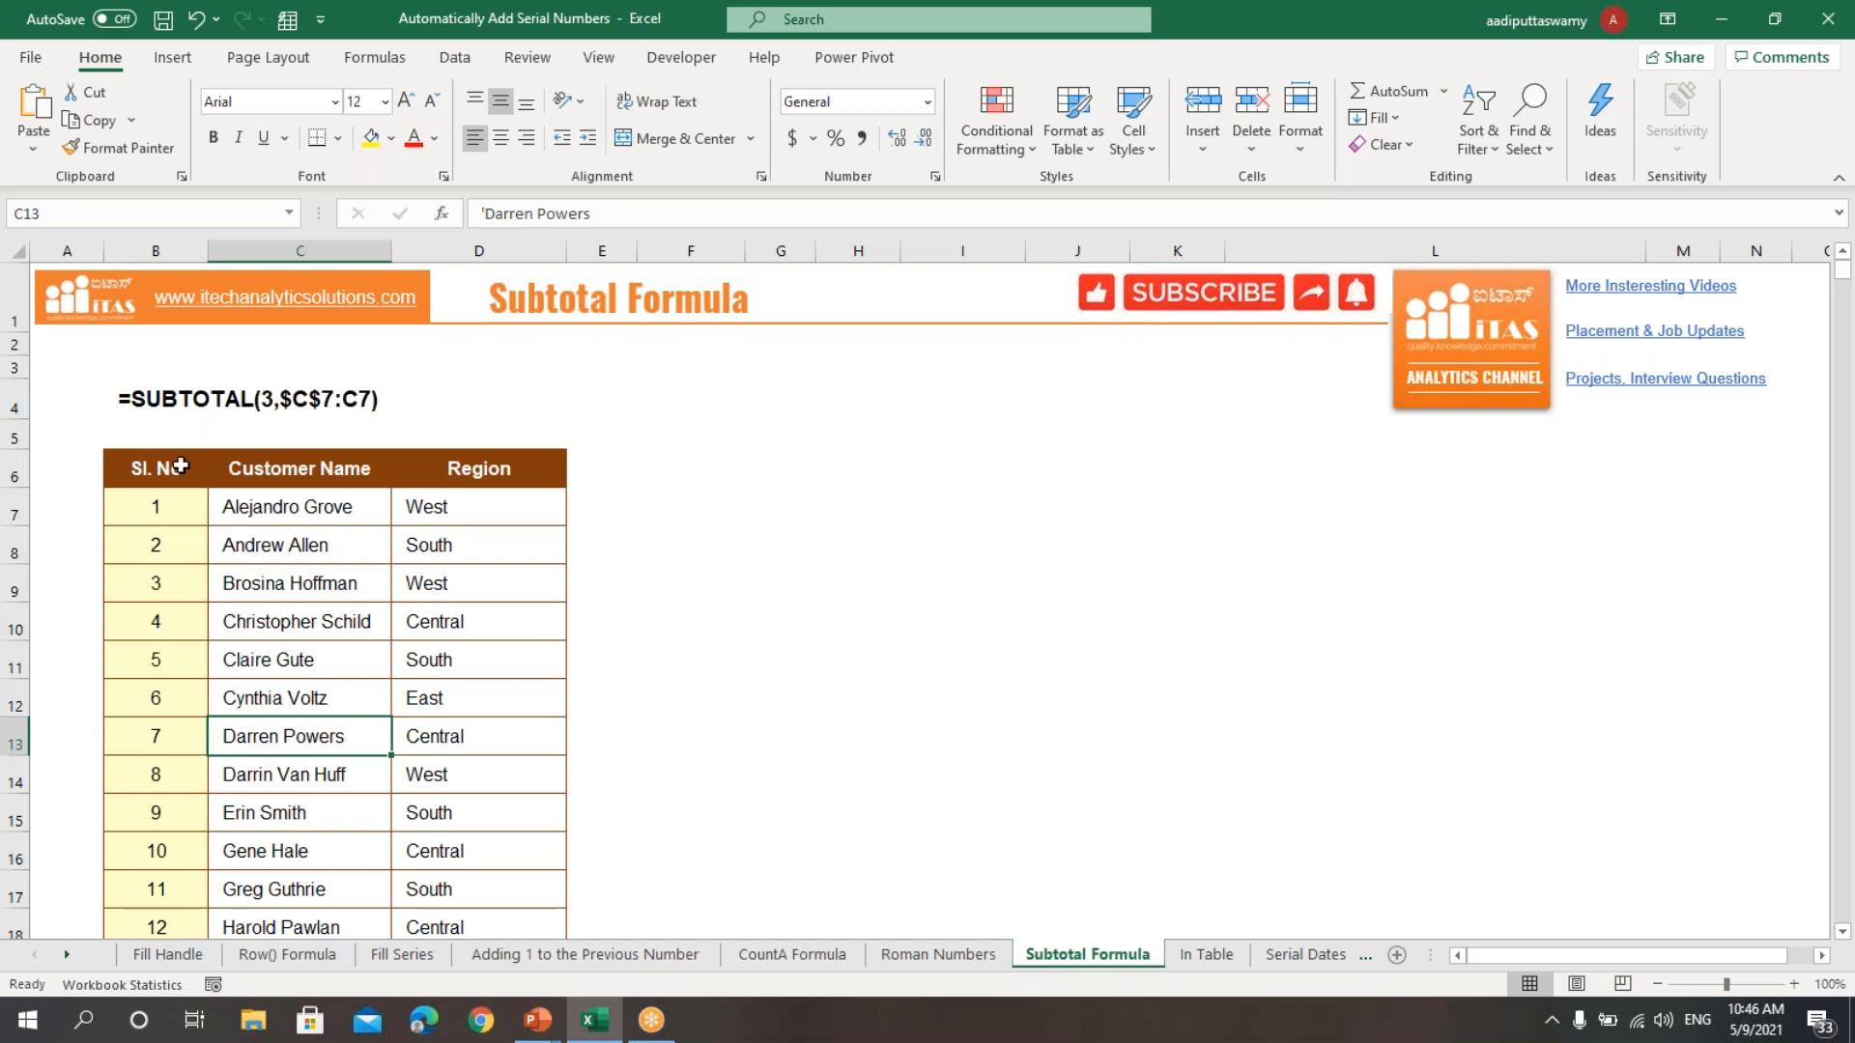
- Add filters to the header row B6:D6 of the customer list
left_click_drag(177, 466, 555, 474)
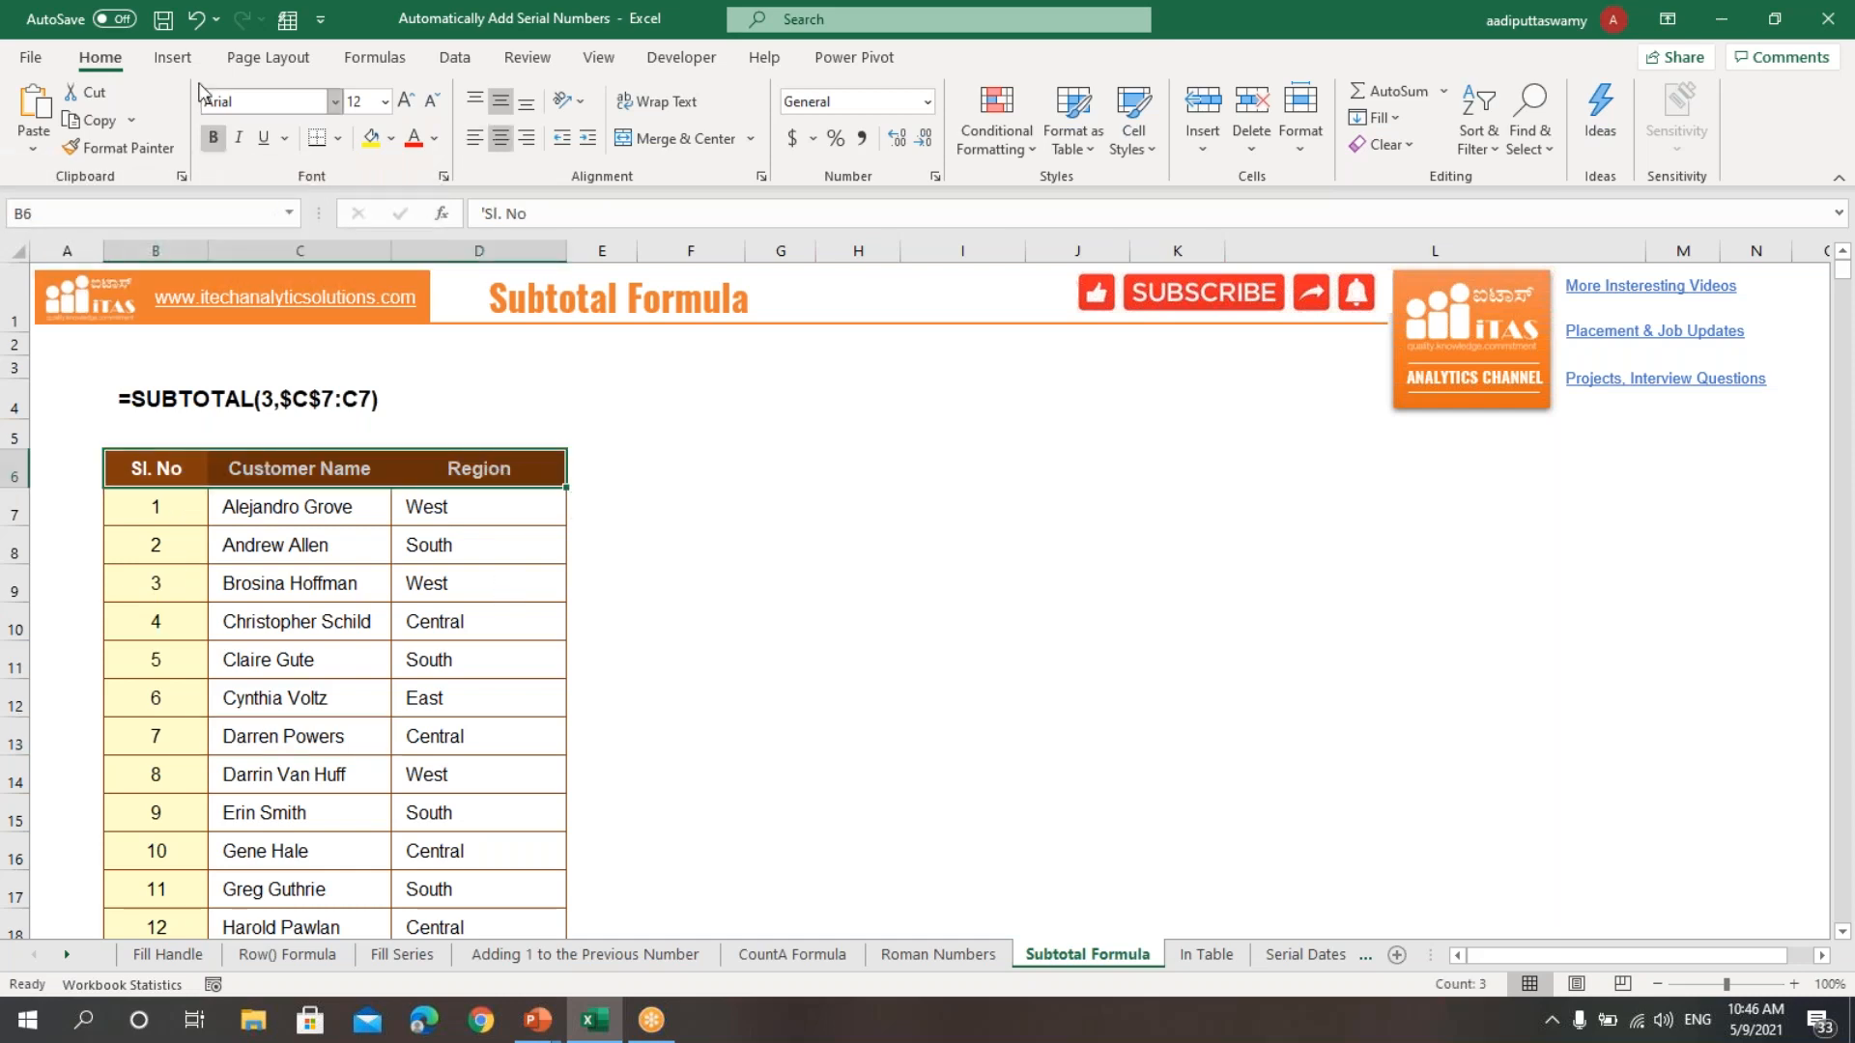
left_click(455, 57)
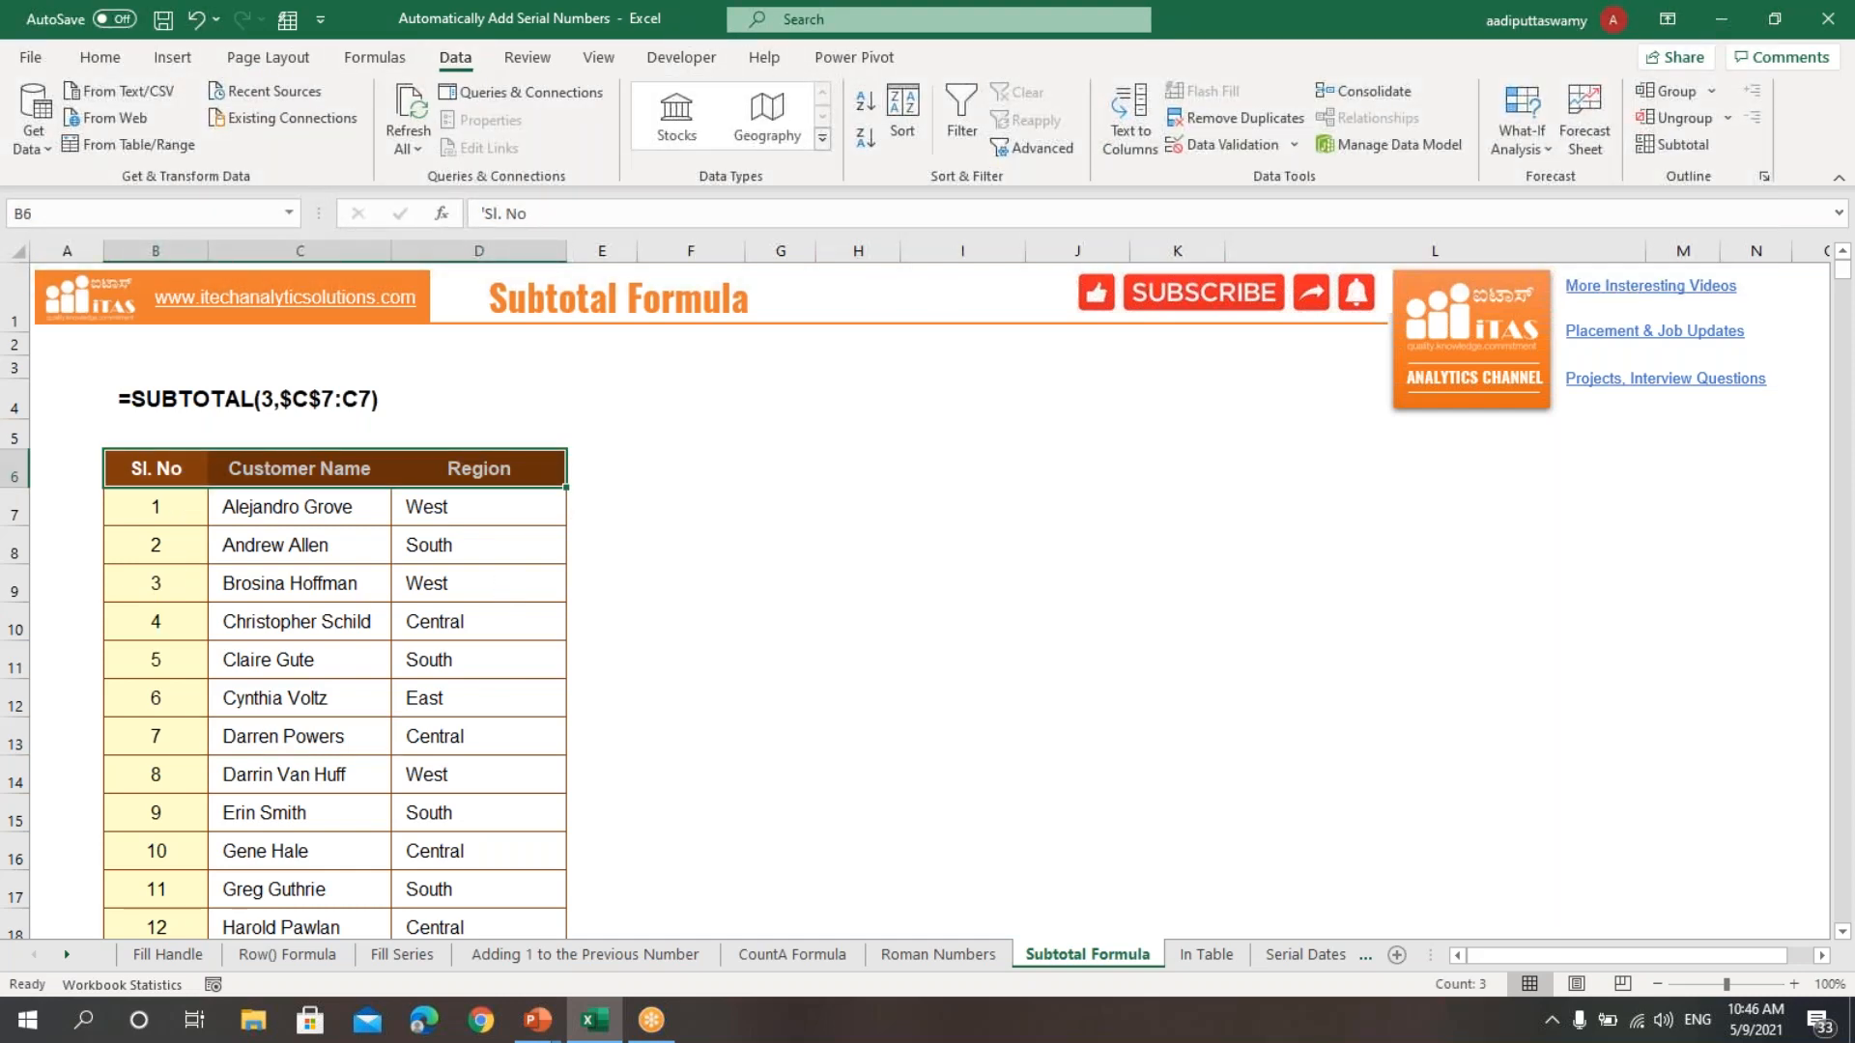
left_click(963, 123)
left_click(869, 623)
- Filter the Region column to show only East
left_click(556, 476)
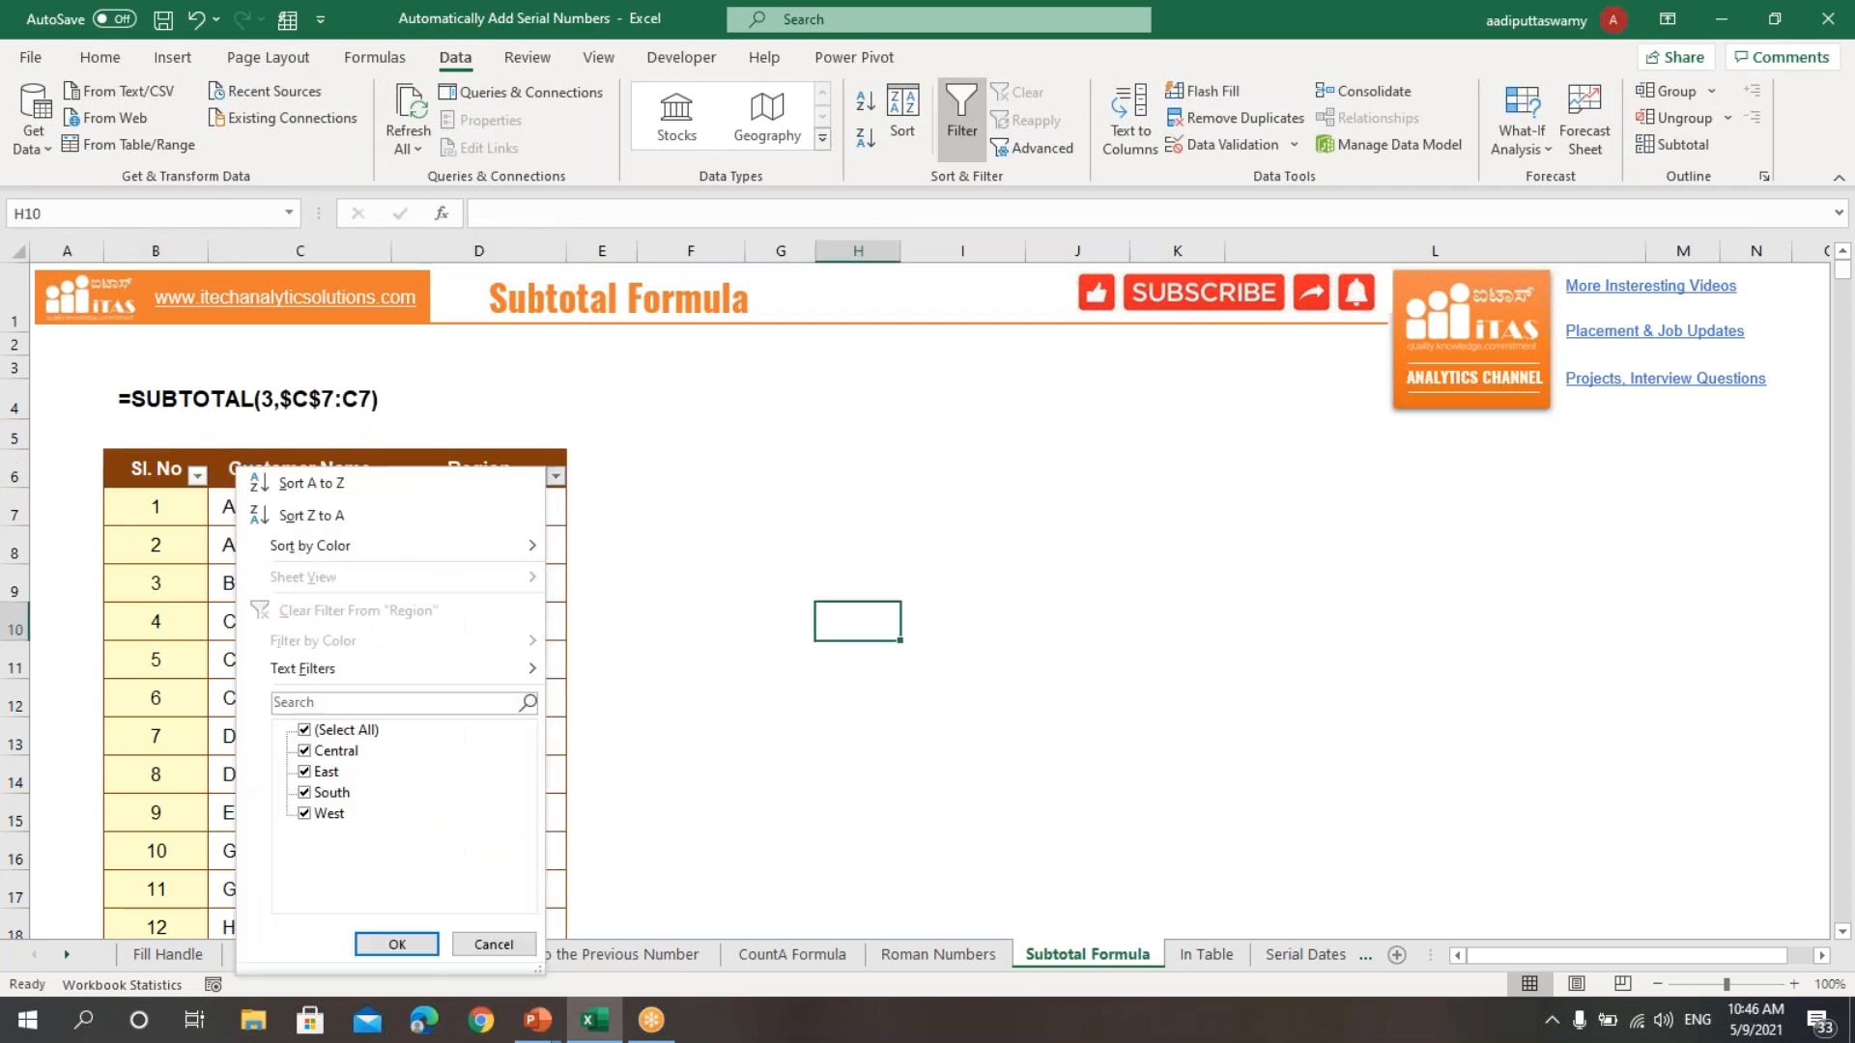
left_click(343, 730)
left_click(327, 772)
left_click(384, 947)
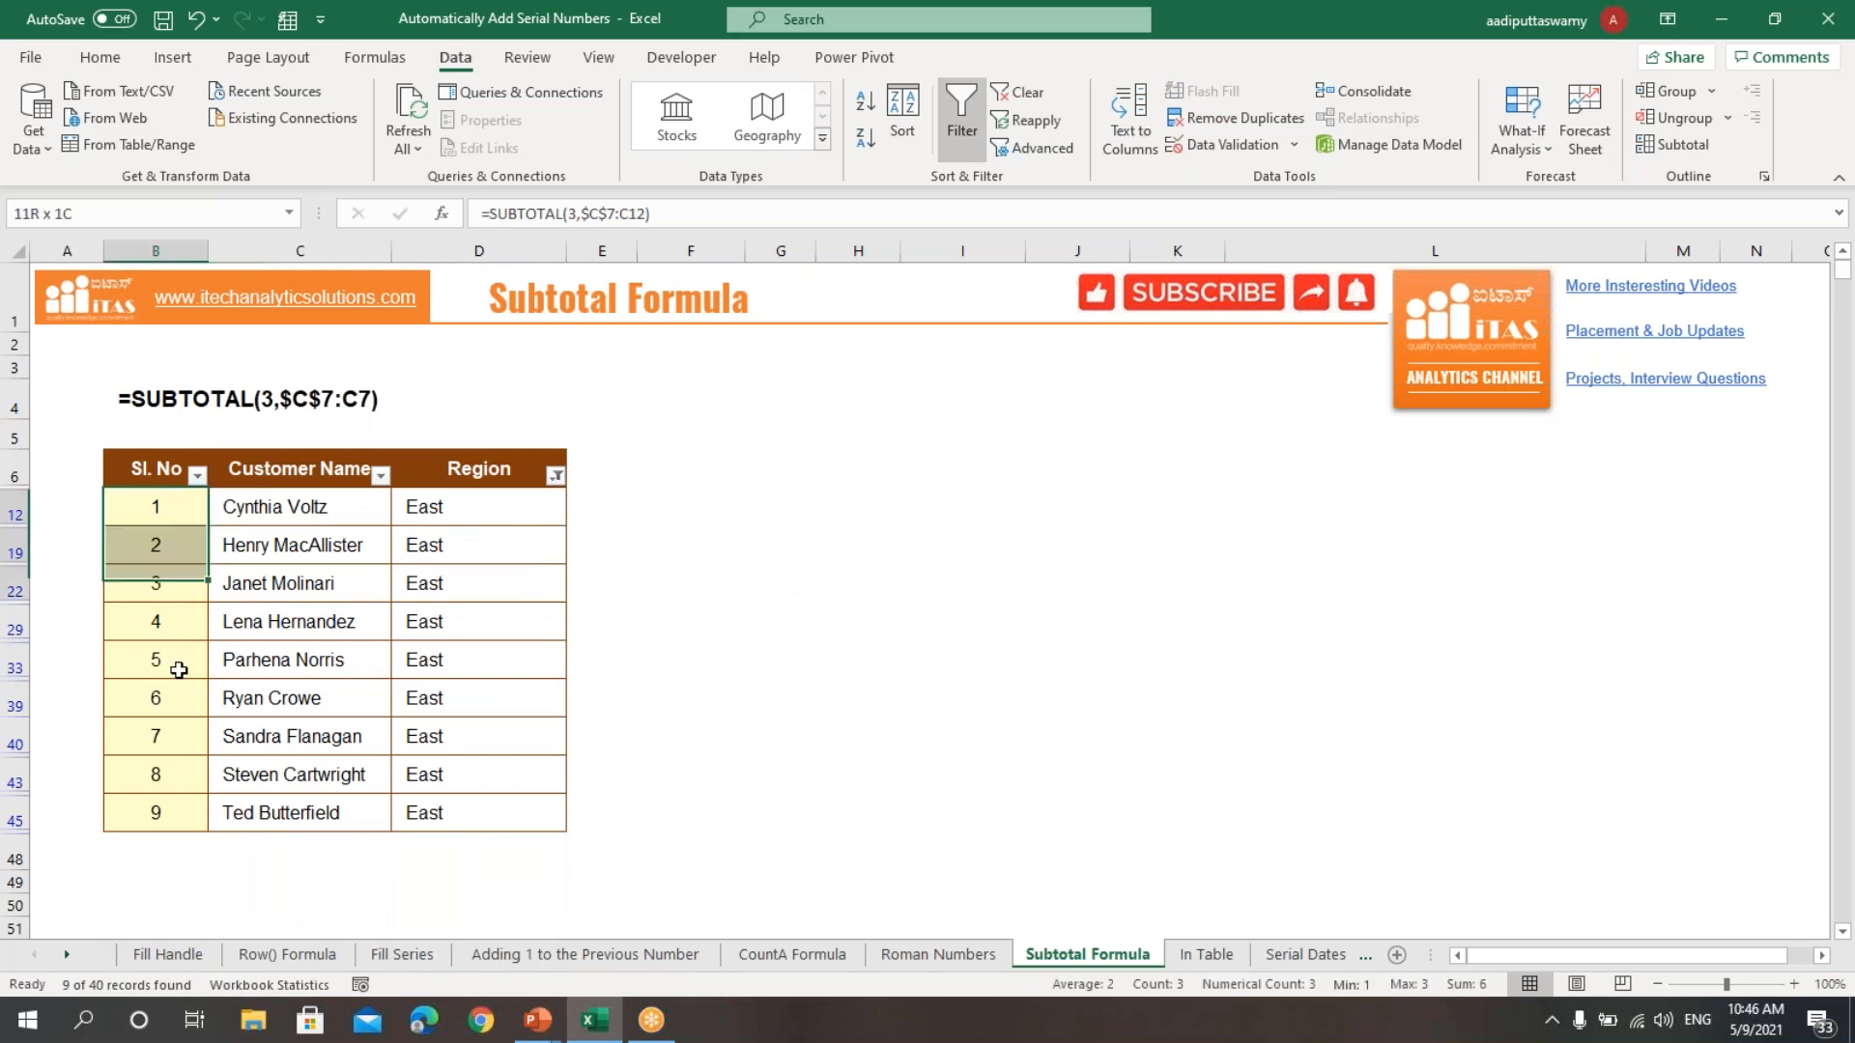